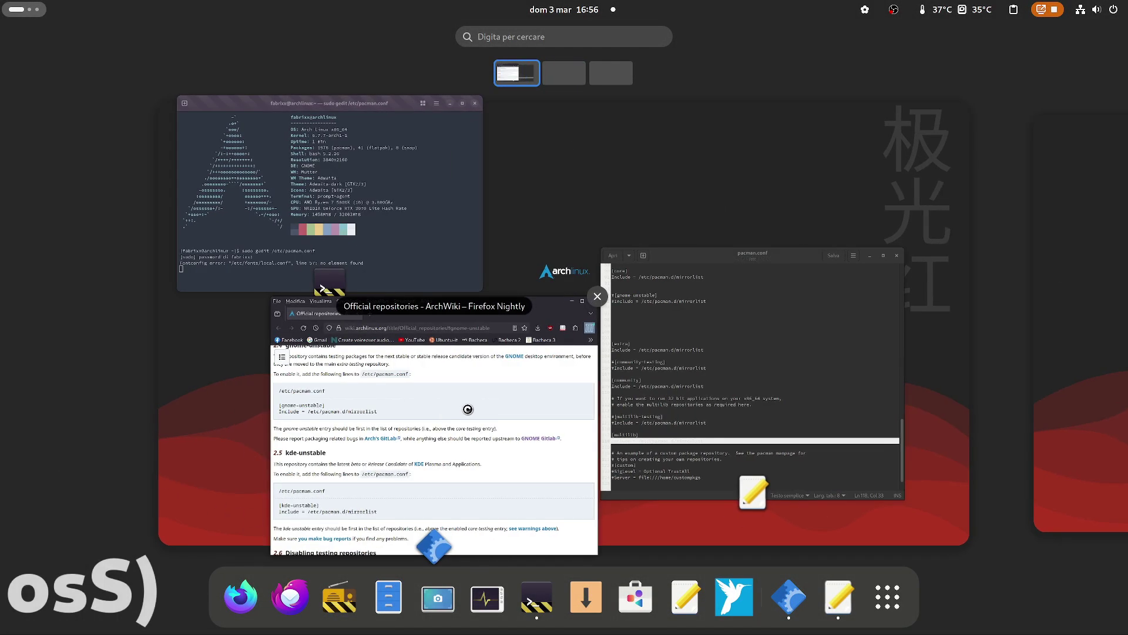
Copy the [gnome-unstable] repository and Include lines from the ArchWiki page
{"action": "left_click", "coordinate": [461, 407]}
{"action": "left_click_drag", "start_coordinate": [238, 272], "coordinate": [34, 263]}
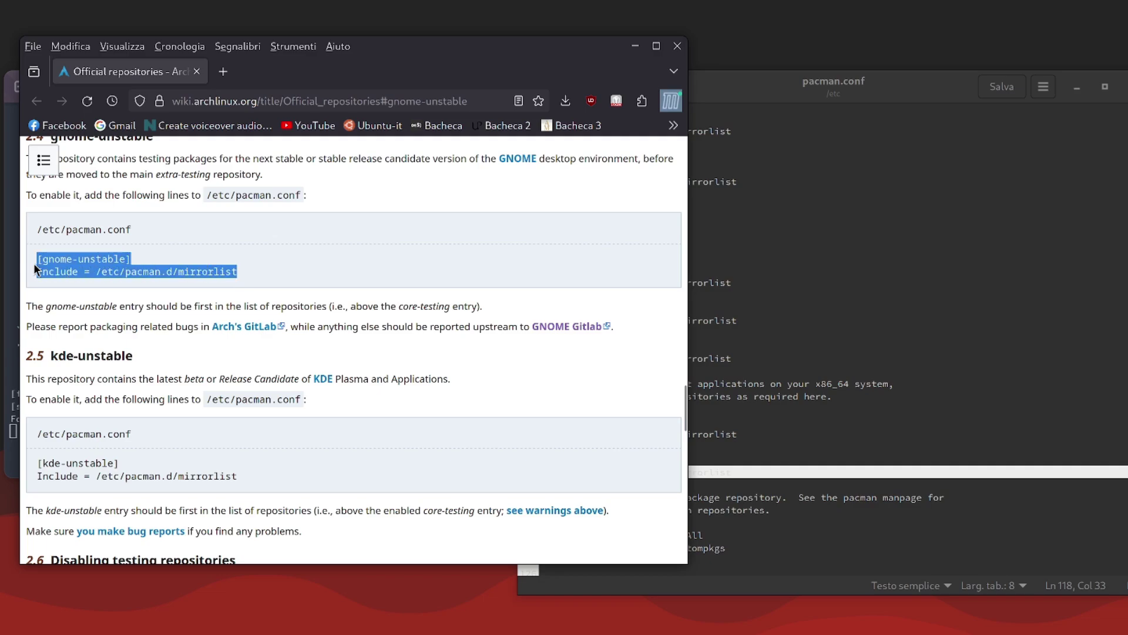
{"action": "right_click", "coordinate": [58, 260]}
{"action": "left_click", "coordinate": [96, 272]}
Review the pasted [gnome-unstable] block and the [core] lines in pacman.conf
{"action": "left_click", "coordinate": [839, 297]}
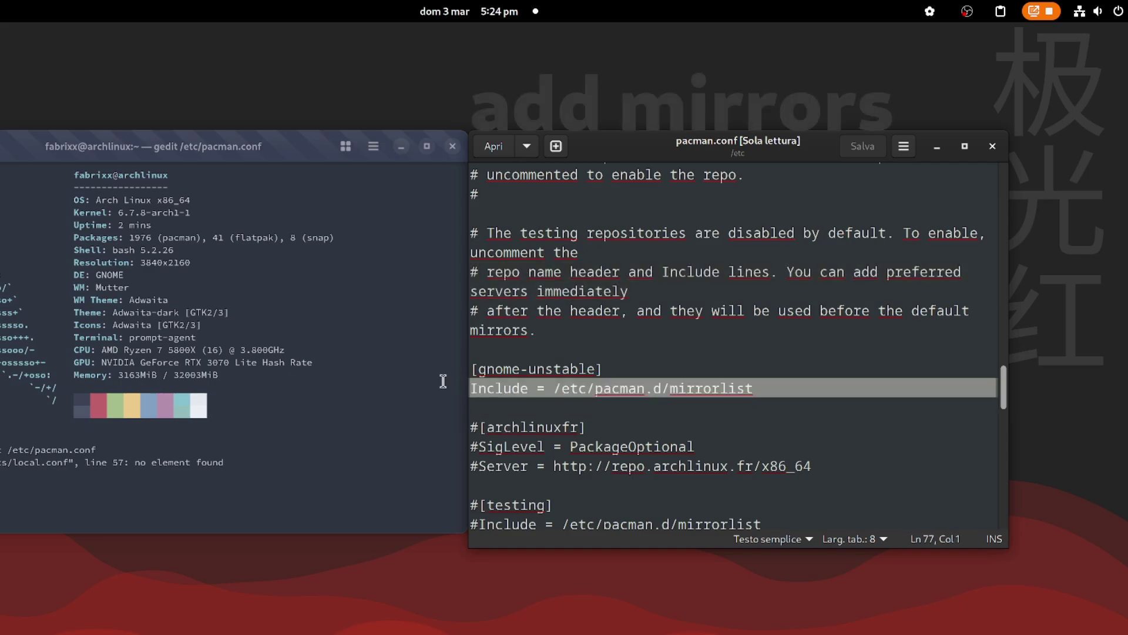
{"action": "left_click_drag", "start_coordinate": [444, 381], "coordinate": [442, 368]}
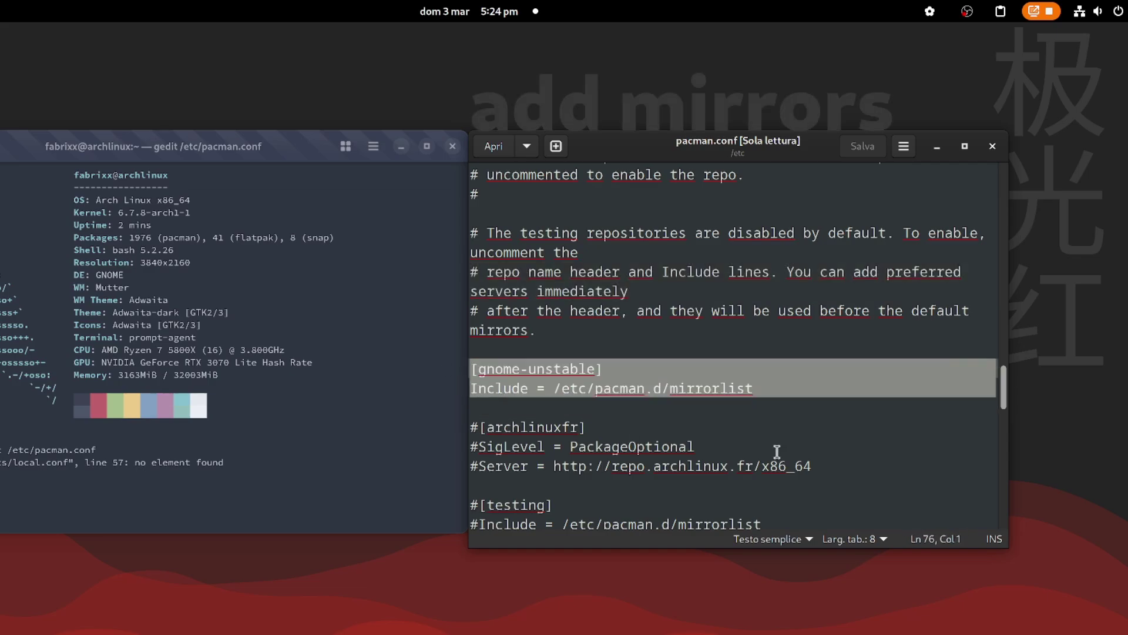
{"action": "scroll", "coordinate": [882, 414], "scroll_direction": "down", "scroll_amount": 2}
{"action": "scroll", "coordinate": [997, 380], "scroll_direction": "up", "scroll_amount": 2}
{"action": "scroll", "coordinate": [1000, 335], "scroll_direction": "up", "scroll_amount": 2}
{"action": "scroll", "coordinate": [1006, 265], "scroll_direction": "up", "scroll_amount": 1}
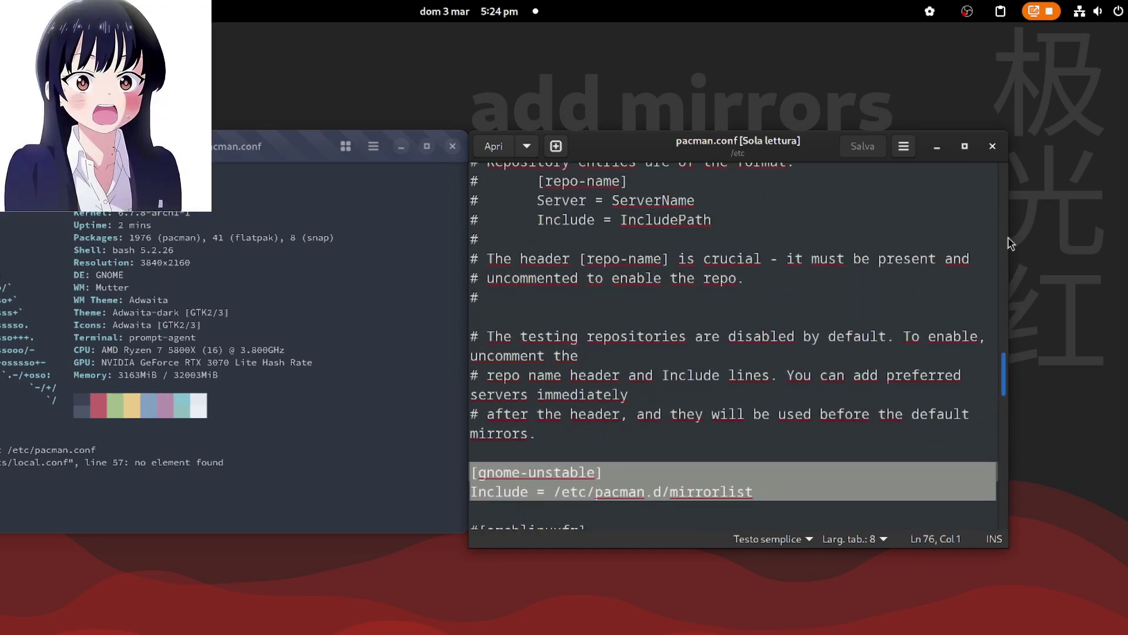
{"action": "scroll", "coordinate": [1012, 265], "scroll_direction": "down", "scroll_amount": 1}
{"action": "scroll", "coordinate": [1018, 308], "scroll_direction": "down", "scroll_amount": 2}
{"action": "scroll", "coordinate": [1024, 353], "scroll_direction": "down", "scroll_amount": 2}
{"action": "scroll", "coordinate": [1032, 391], "scroll_direction": "down", "scroll_amount": 1}
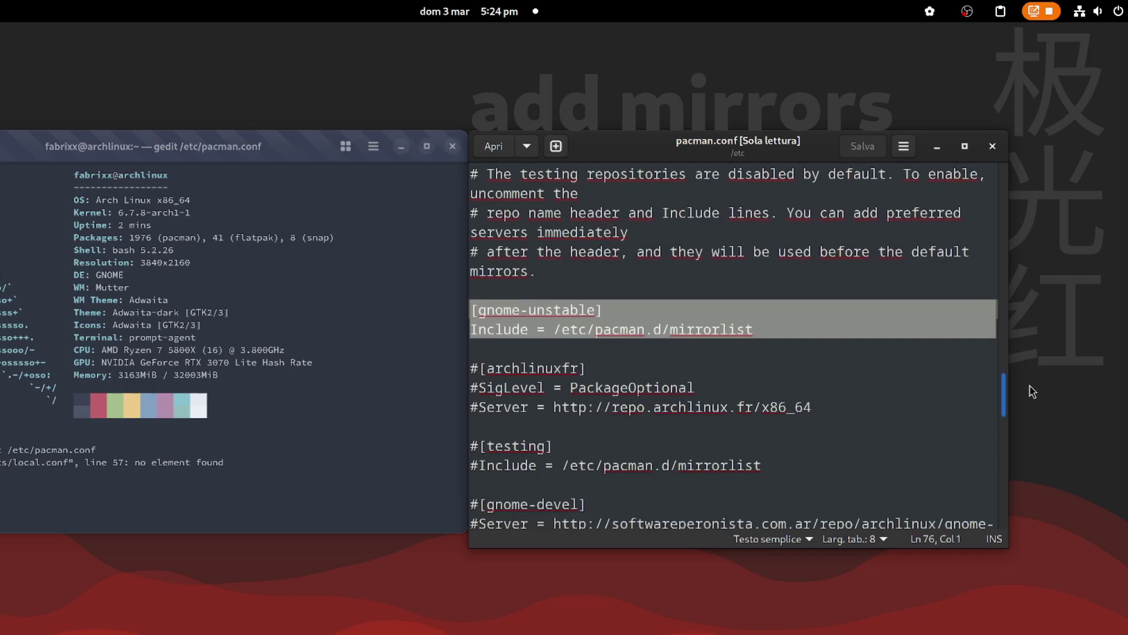
{"action": "scroll", "coordinate": [1033, 406], "scroll_direction": "down", "scroll_amount": 2}
{"action": "scroll", "coordinate": [1034, 426], "scroll_direction": "down", "scroll_amount": 1}
{"action": "scroll", "coordinate": [882, 467], "scroll_direction": "down", "scroll_amount": 2}
{"action": "scroll", "coordinate": [799, 507], "scroll_direction": "down", "scroll_amount": 1}
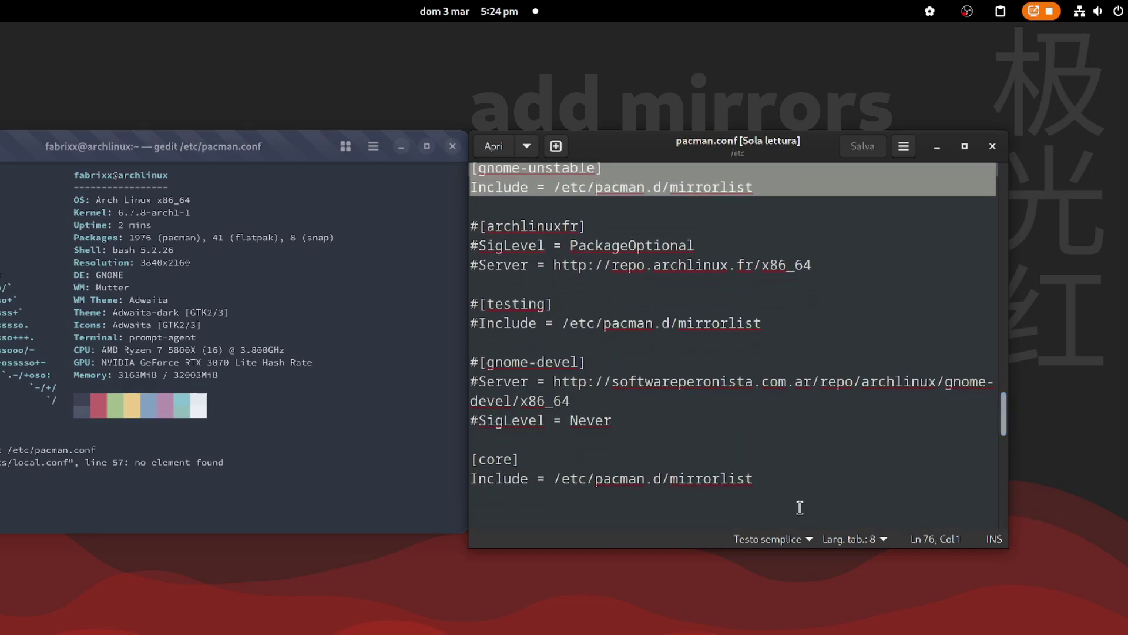
{"action": "left_click_drag", "start_coordinate": [800, 507], "coordinate": [776, 441]}
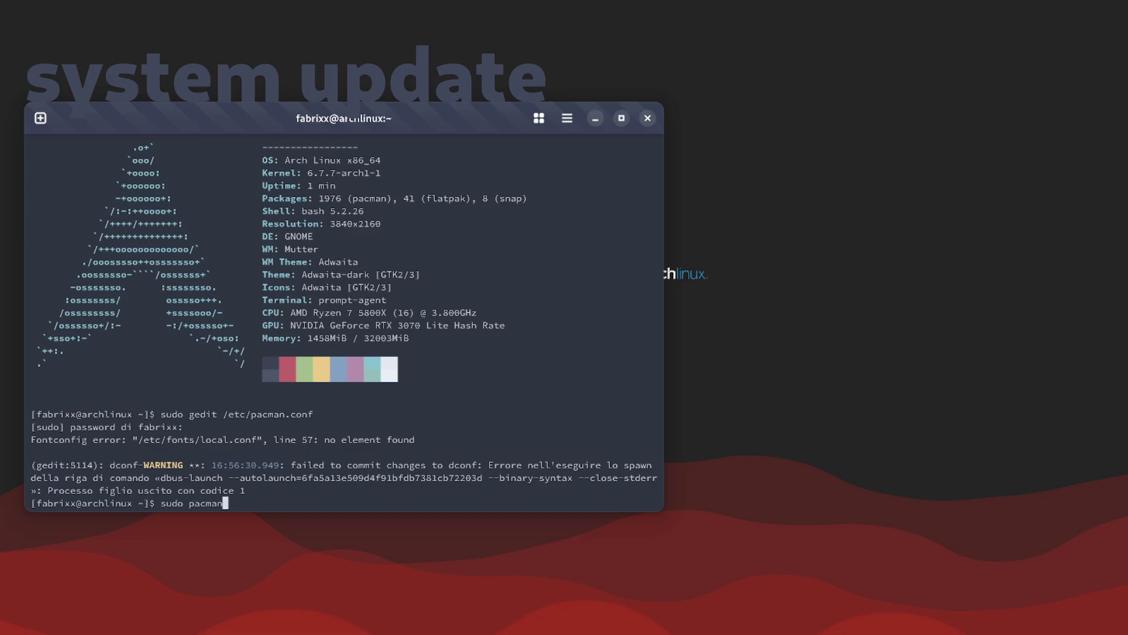
{"action": "type", "text": "-syuu"}
Run sudo pacman -Syuu (fixing the -s typo) and answer S to install the 69 packages
{"action": "key", "text": "Return"}
{"action": "key", "text": "Up"}
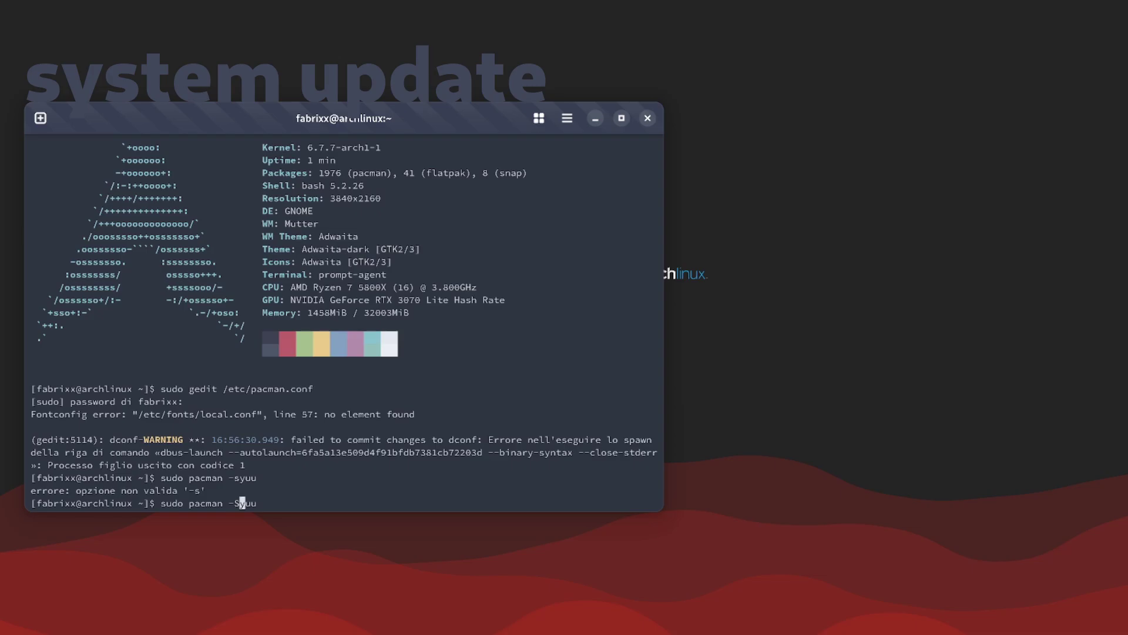
{"action": "key", "text": "Return"}
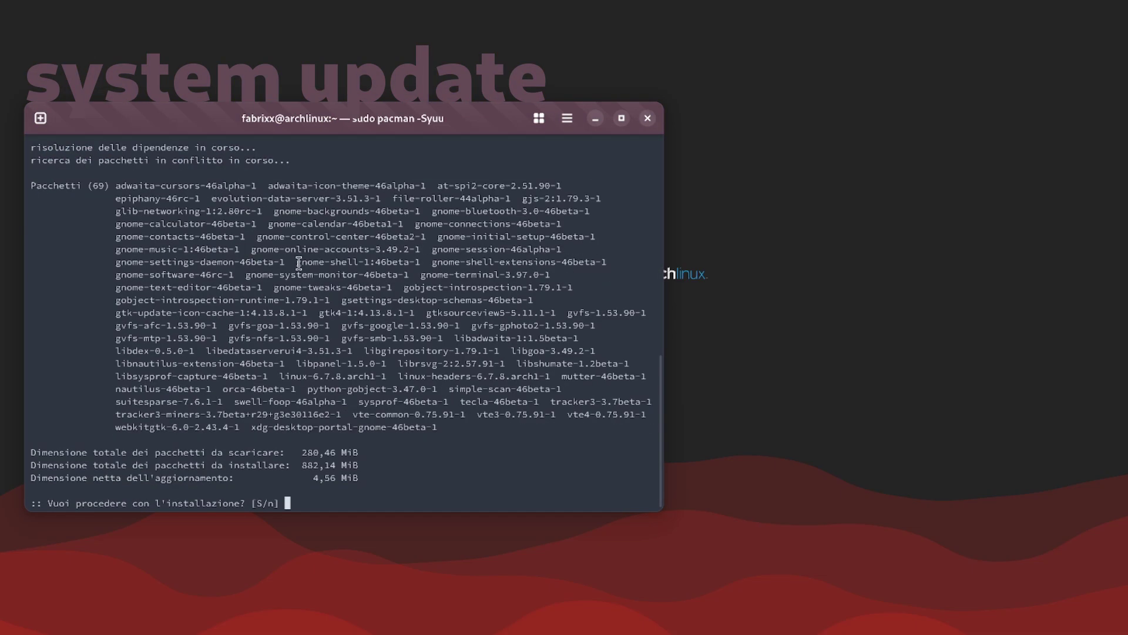
{"action": "left_click", "coordinate": [355, 500]}
{"action": "type", "text": "s"}
{"action": "key", "text": "Return"}
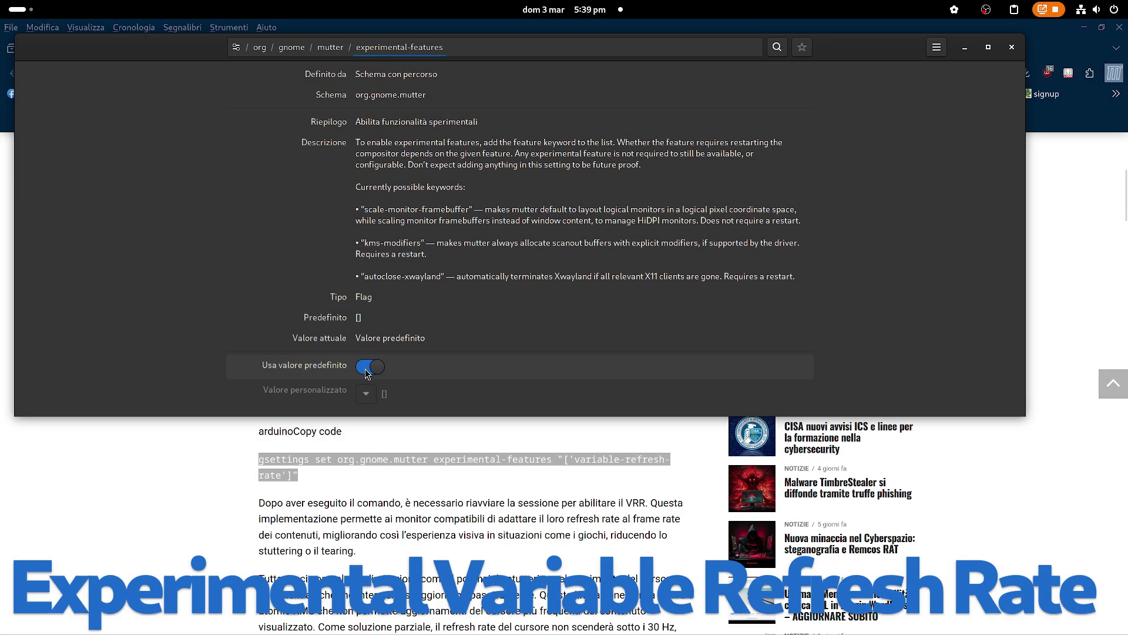
{"action": "scroll", "coordinate": [793, 414], "scroll_direction": "down", "scroll_amount": 1}
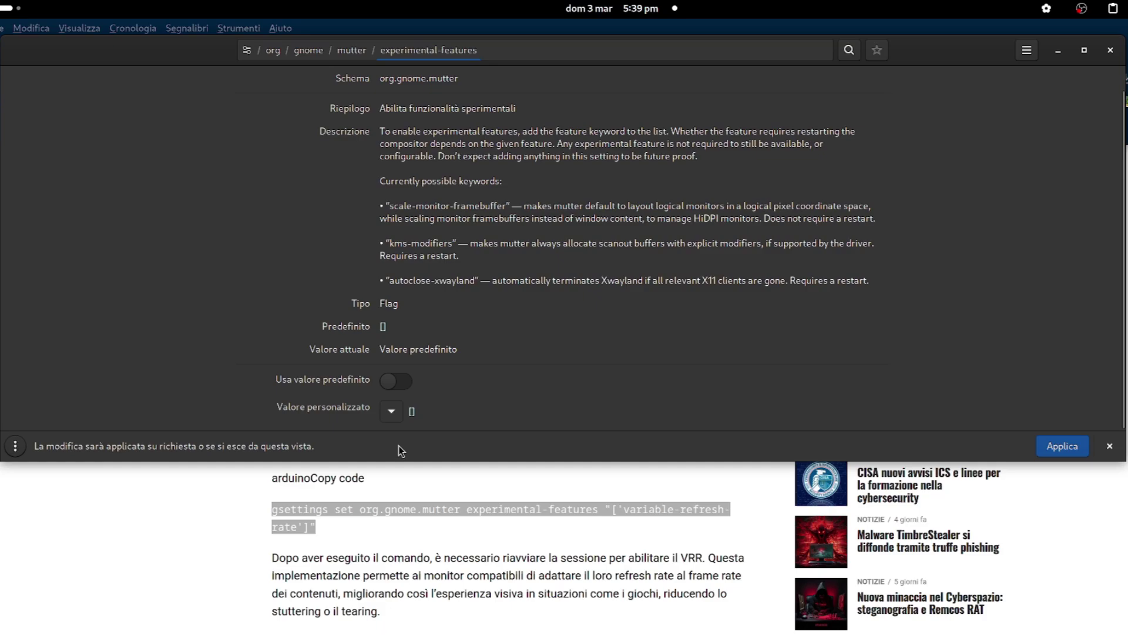
Show the custom-value keyword choices for mutter's experimental-features key
{"action": "left_click", "coordinate": [395, 414]}
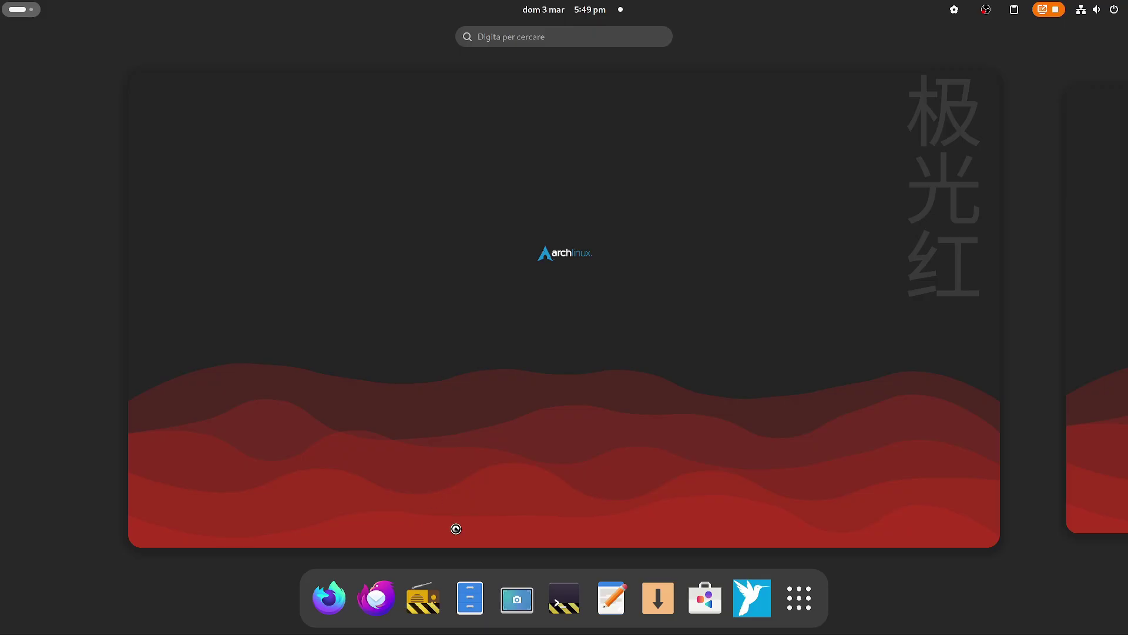
Launch Files and check Informazioni su File shows version 46.beta
{"action": "left_click", "coordinate": [469, 598]}
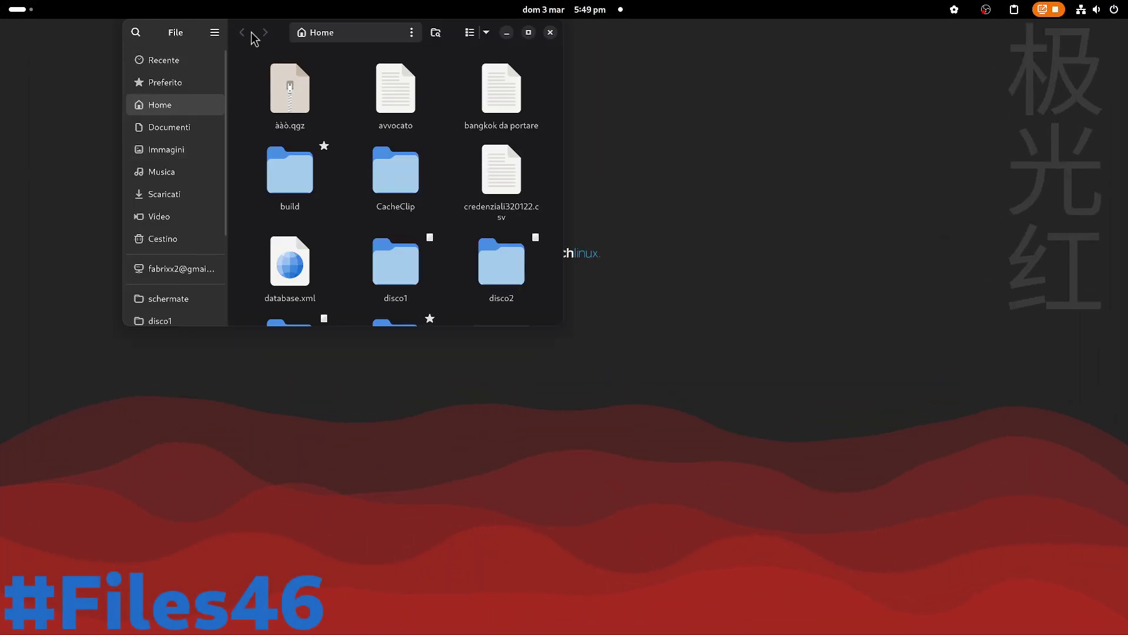
{"action": "left_click_drag", "start_coordinate": [238, 47], "coordinate": [245, 124]}
{"action": "left_click", "coordinate": [222, 110]}
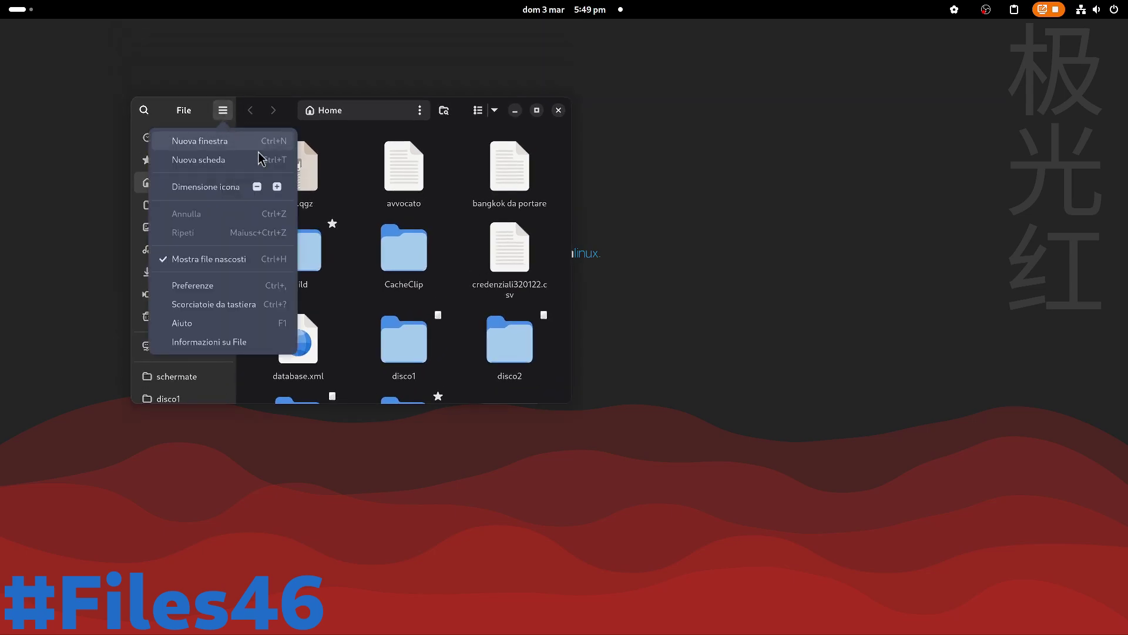
{"action": "left_click", "coordinate": [240, 342]}
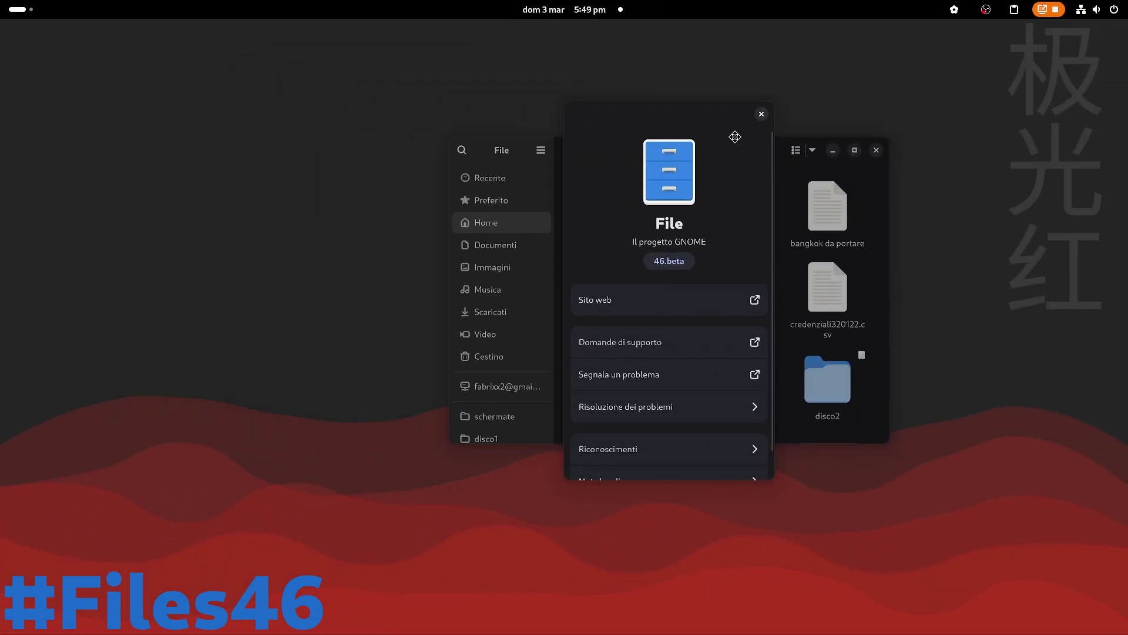
{"action": "left_click", "coordinate": [756, 115]}
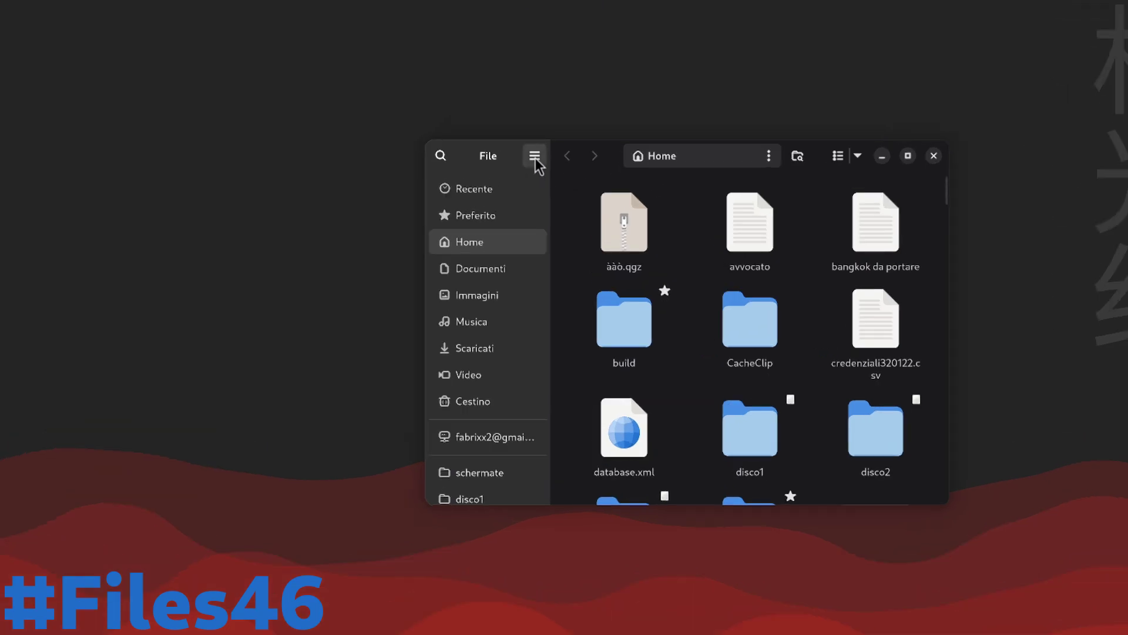
Review the Files Preferenze and close them
{"action": "left_click", "coordinate": [537, 151]}
{"action": "left_click", "coordinate": [518, 364]}
{"action": "scroll", "coordinate": [670, 321], "scroll_direction": "down", "scroll_amount": 3}
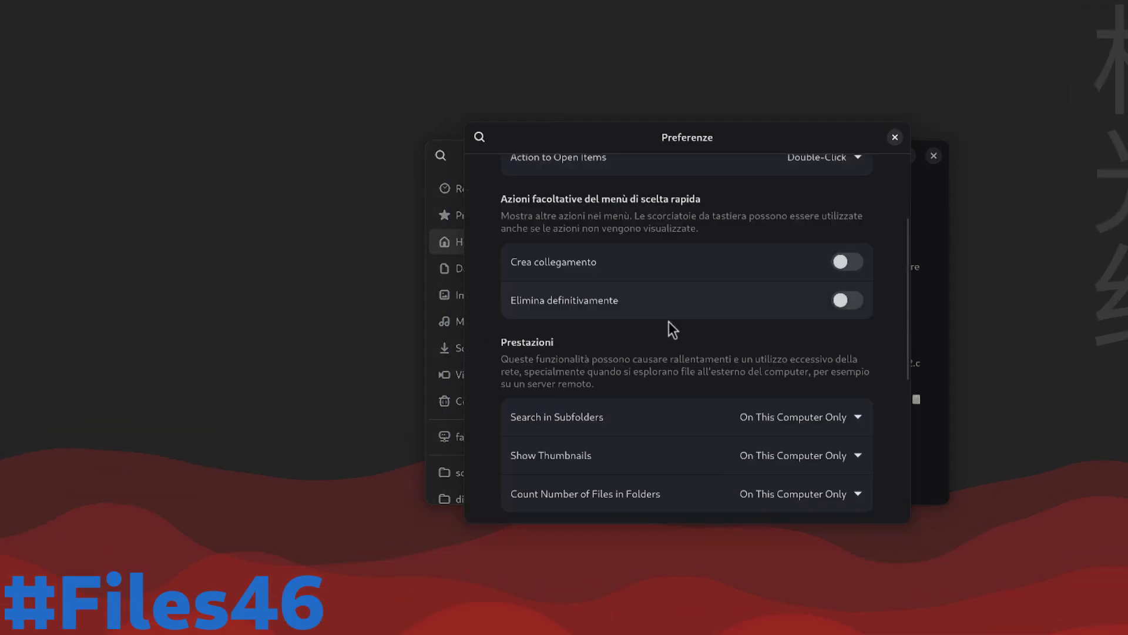
{"action": "scroll", "coordinate": [680, 329], "scroll_direction": "down", "scroll_amount": 1}
{"action": "scroll", "coordinate": [674, 327], "scroll_direction": "up", "scroll_amount": 1}
{"action": "scroll", "coordinate": [673, 326], "scroll_direction": "up", "scroll_amount": 1}
{"action": "scroll", "coordinate": [674, 326], "scroll_direction": "down", "scroll_amount": 2}
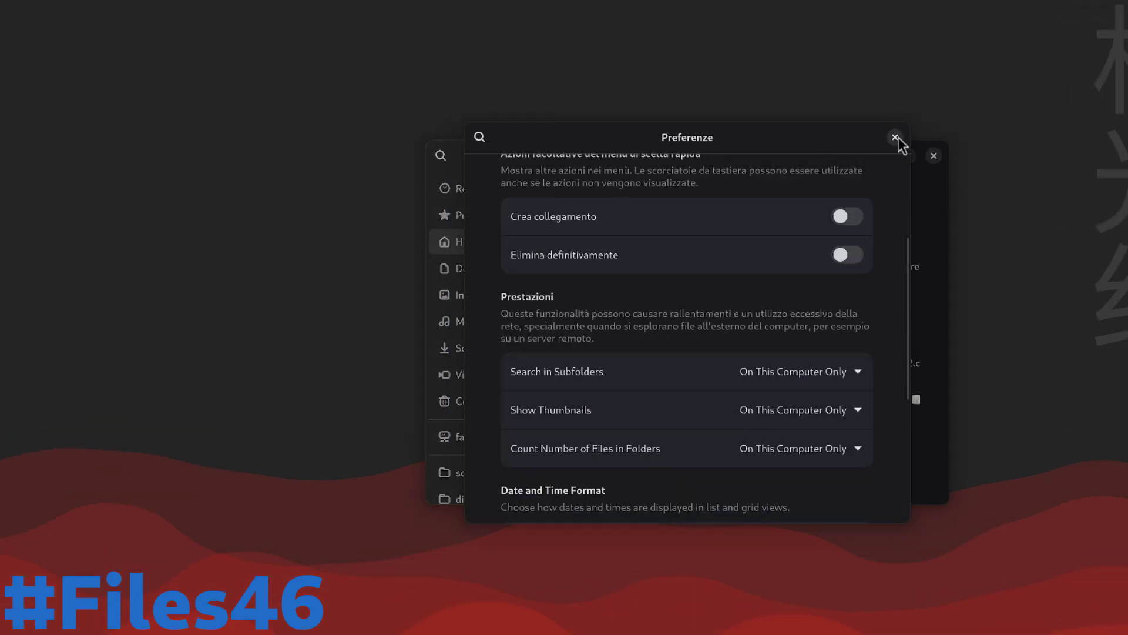
{"action": "left_click", "coordinate": [854, 131]}
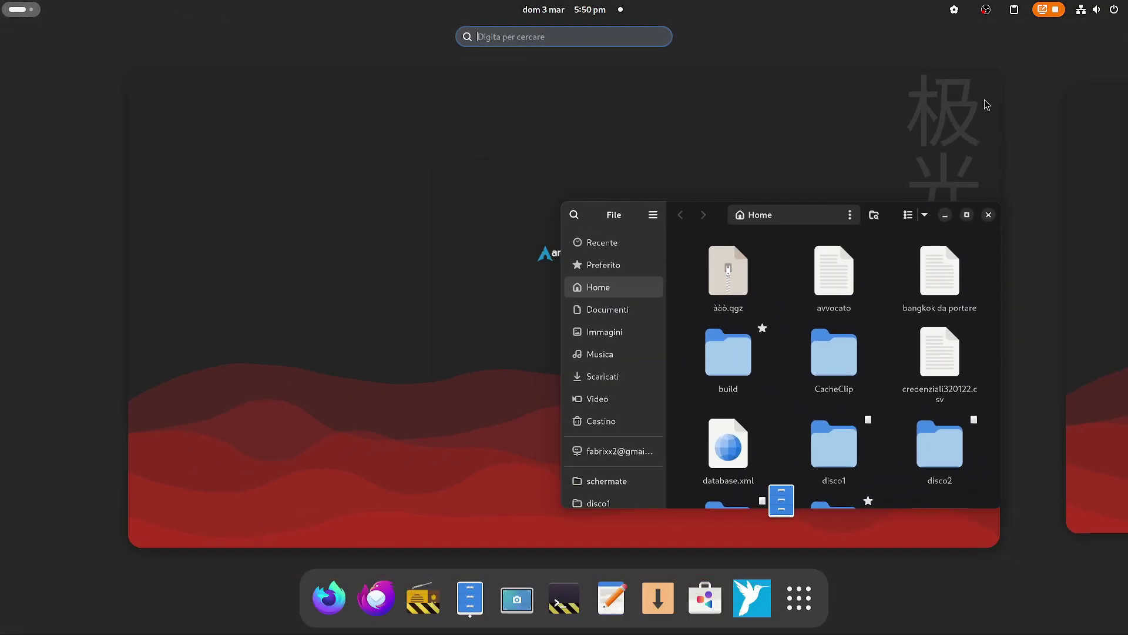
Reach Settings through the quick settings audio panel, then browse network and System pages
{"action": "left_click", "coordinate": [1102, 8]}
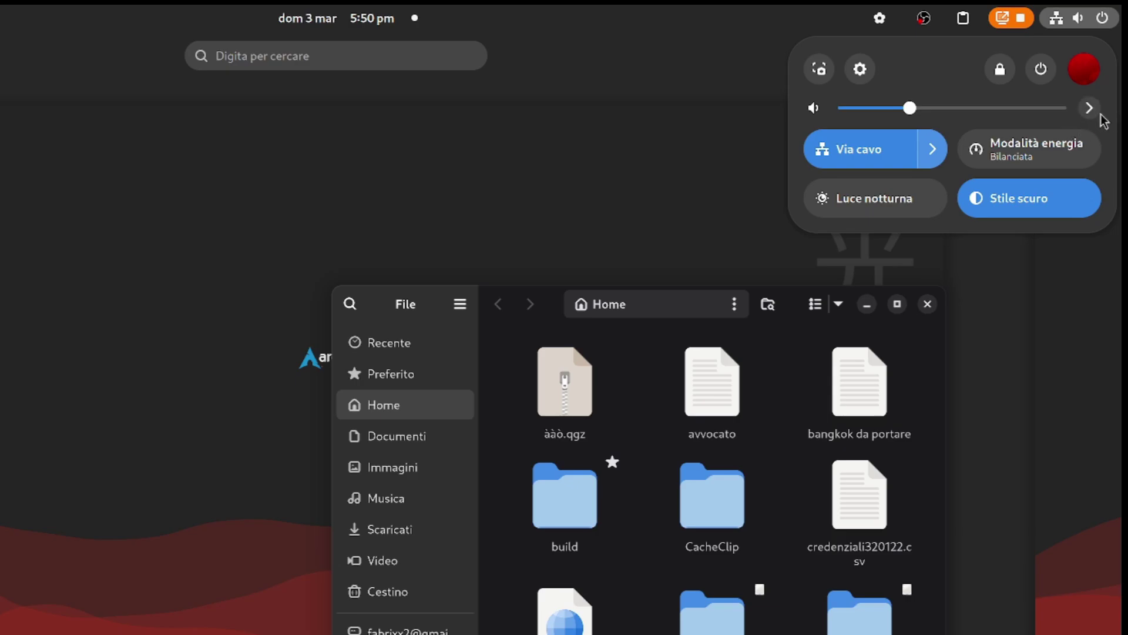
{"action": "left_click", "coordinate": [1091, 112]}
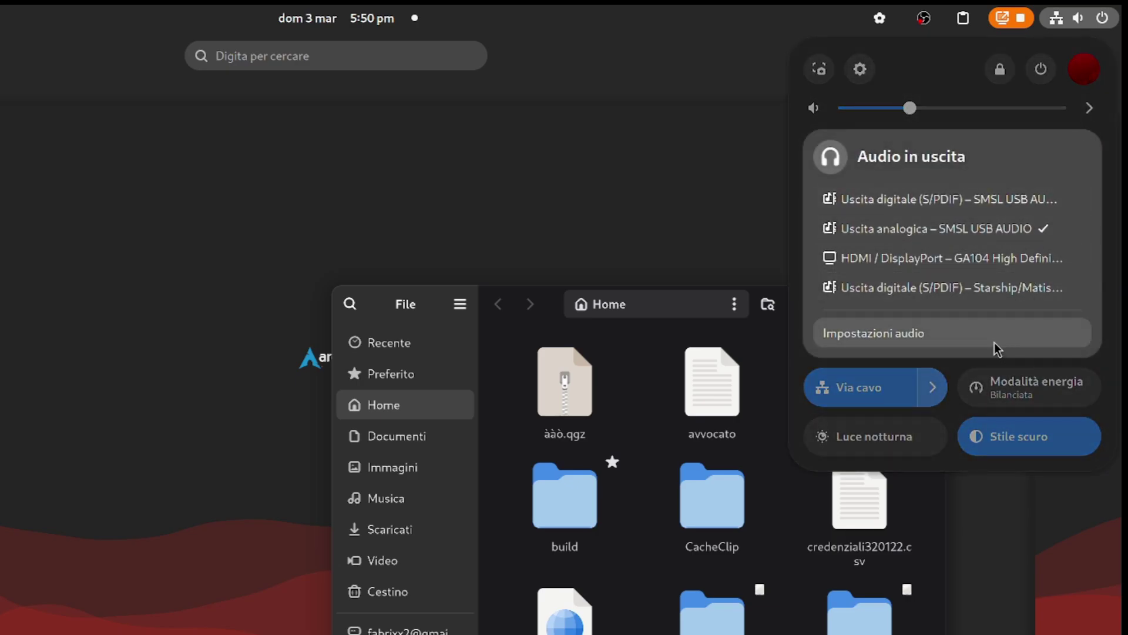
{"action": "left_click", "coordinate": [994, 342]}
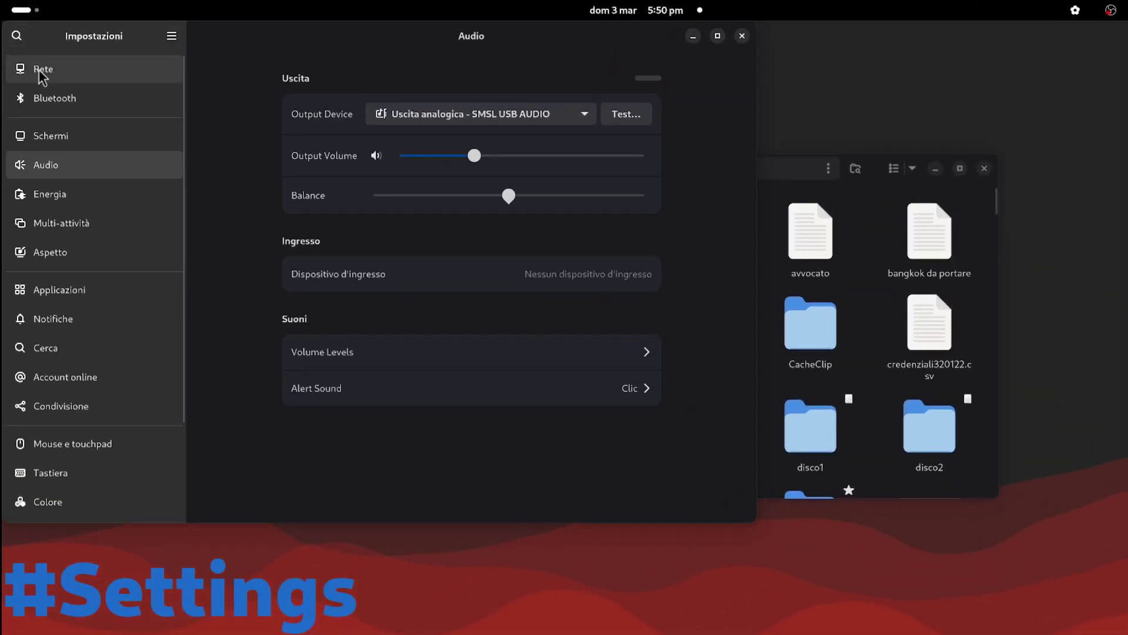
{"action": "left_click", "coordinate": [39, 71]}
{"action": "scroll", "coordinate": [106, 457], "scroll_direction": "down", "scroll_amount": 3}
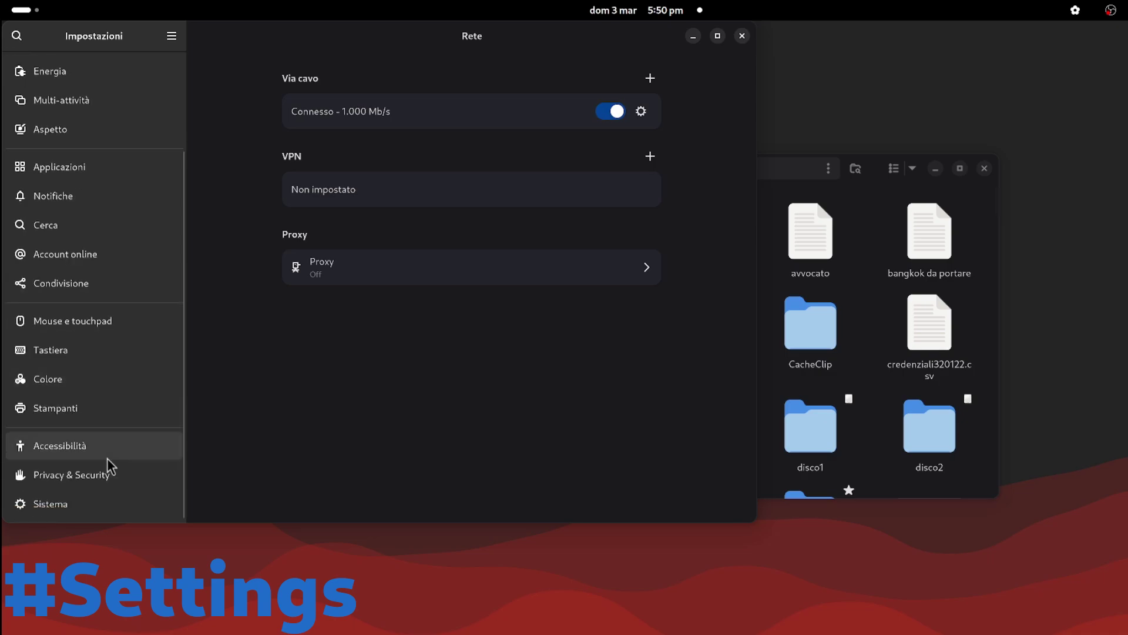
{"action": "left_click", "coordinate": [111, 502]}
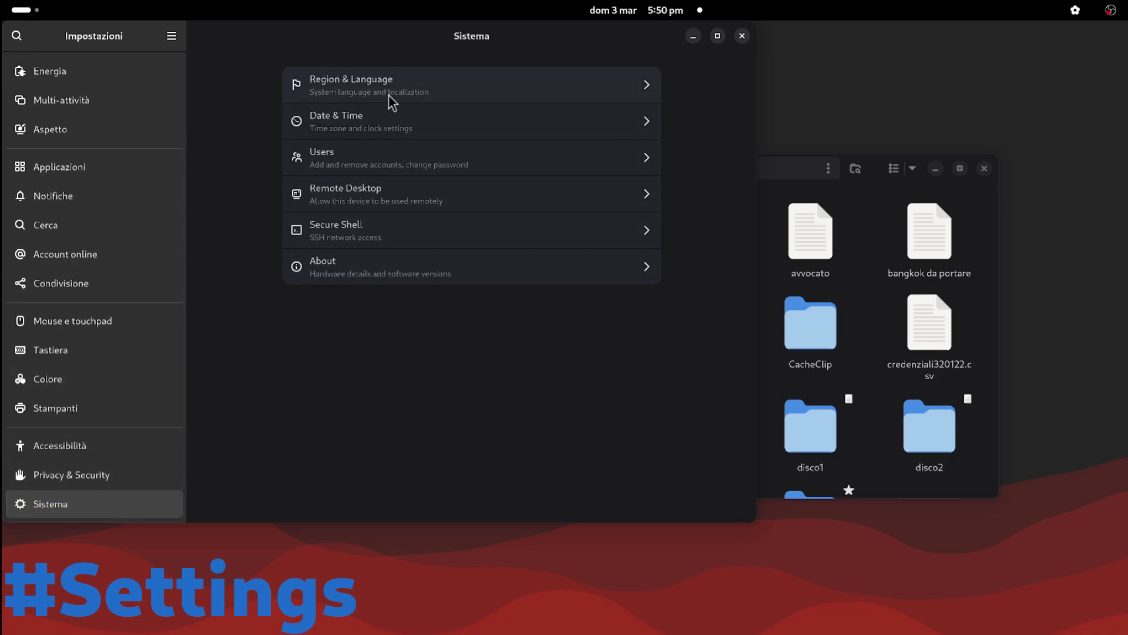
Review the full system details (GNOME 46 on Wayland) and close them
{"action": "left_click", "coordinate": [394, 271]}
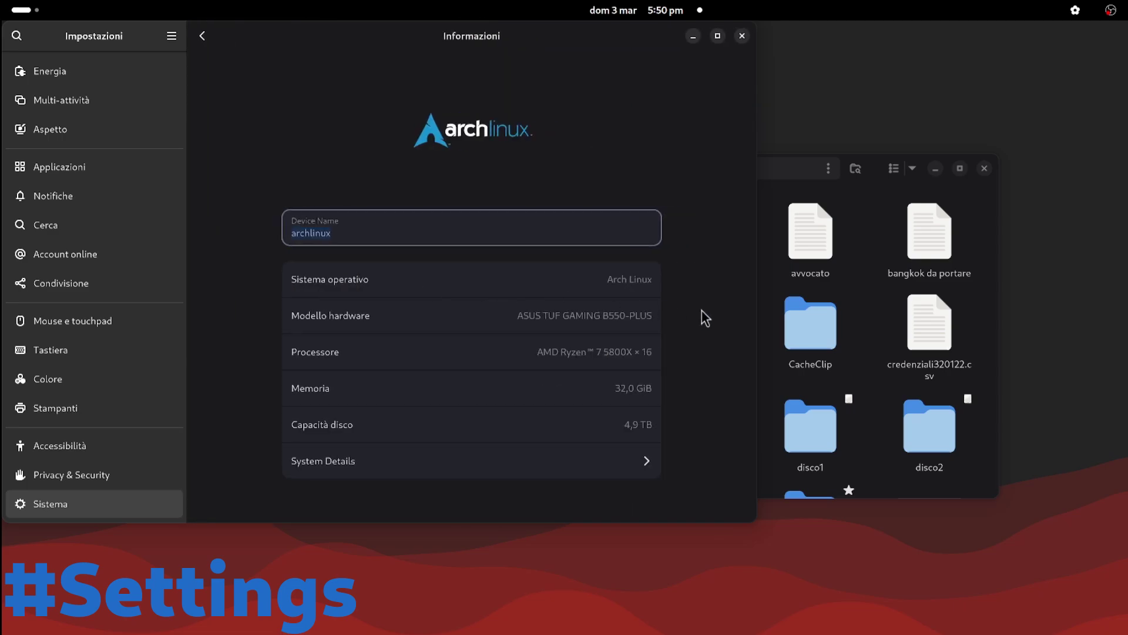
{"action": "left_click", "coordinate": [632, 462]}
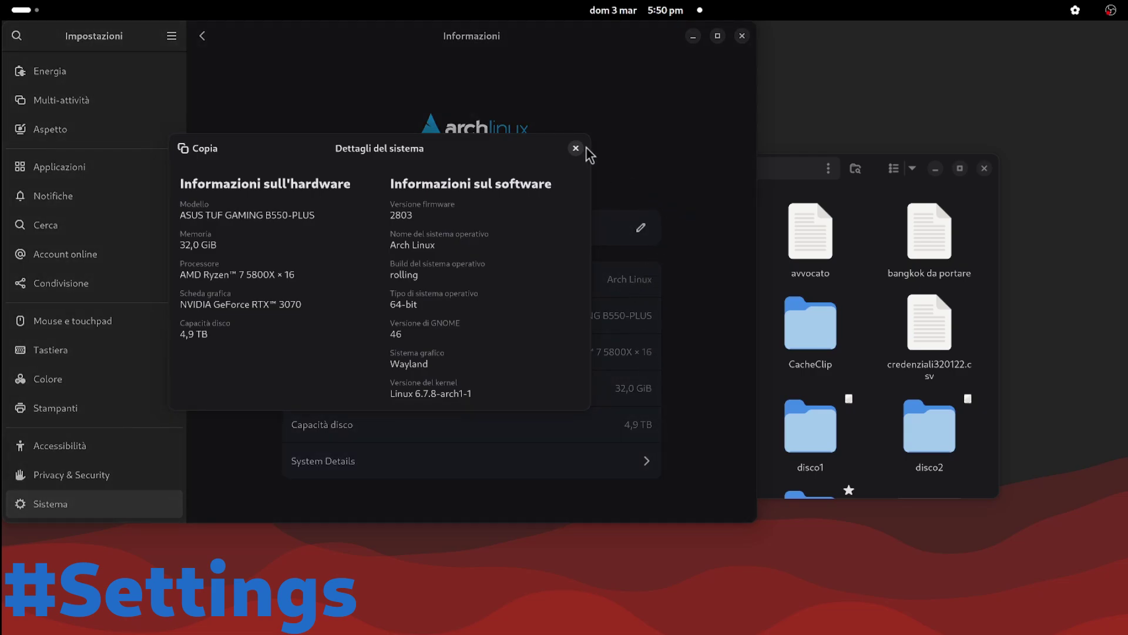
{"action": "key", "text": "super"}
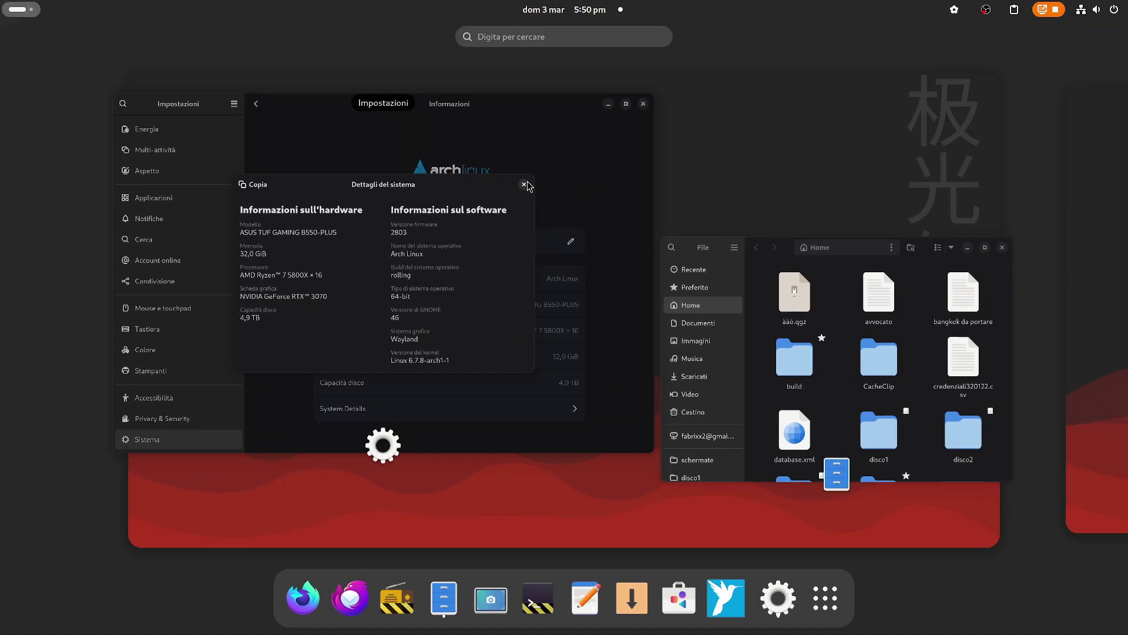
{"action": "key", "text": "super"}
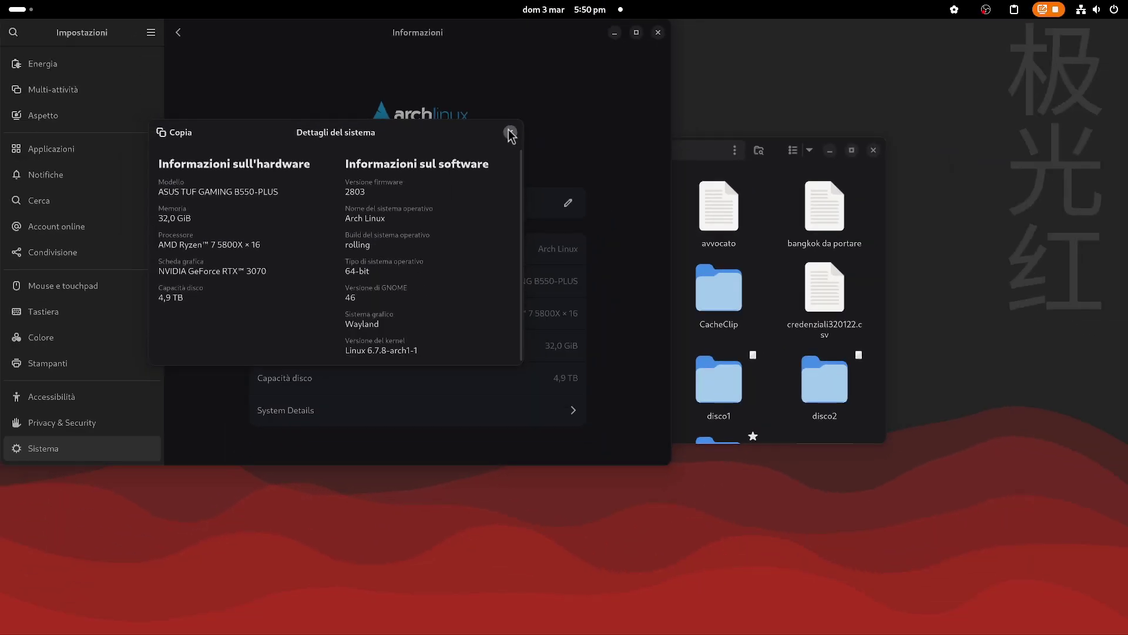
{"action": "left_click", "coordinate": [530, 143]}
Browse the Energia and Multi-attività pages, ending on Aspetto
{"action": "left_click", "coordinate": [52, 64]}
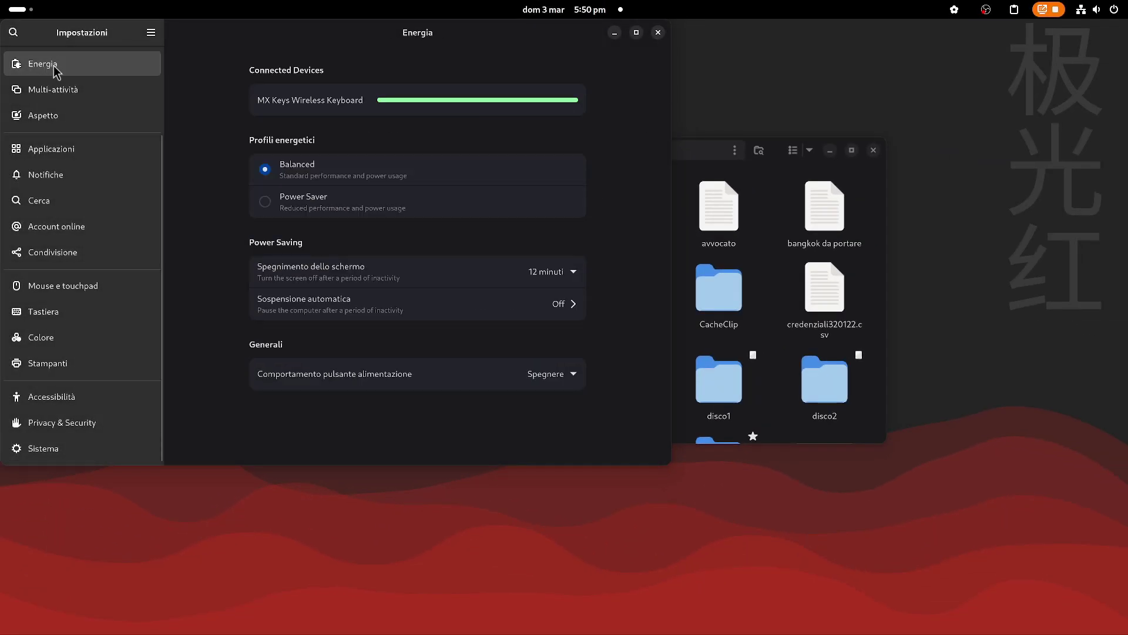
{"action": "scroll", "coordinate": [61, 106], "scroll_direction": "up", "scroll_amount": 1}
{"action": "left_click", "coordinate": [70, 137]}
{"action": "scroll", "coordinate": [648, 332], "scroll_direction": "down", "scroll_amount": 1}
{"action": "scroll", "coordinate": [625, 338], "scroll_direction": "down", "scroll_amount": 1}
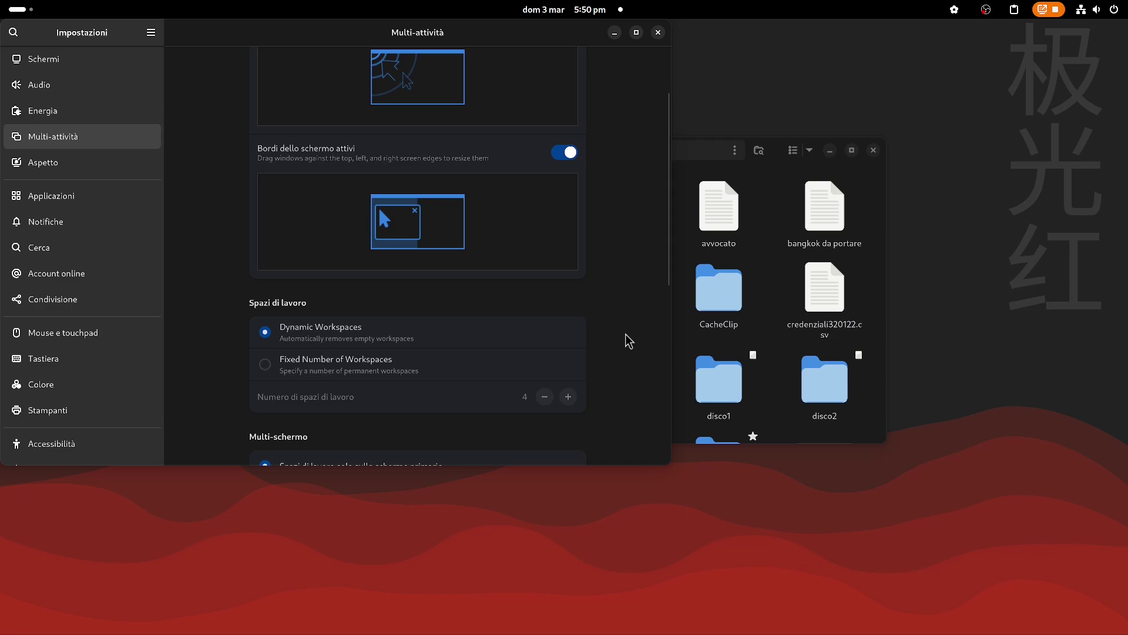
{"action": "scroll", "coordinate": [625, 339], "scroll_direction": "down", "scroll_amount": 3}
{"action": "scroll", "coordinate": [626, 339], "scroll_direction": "down", "scroll_amount": 1}
{"action": "scroll", "coordinate": [625, 339], "scroll_direction": "down", "scroll_amount": 2}
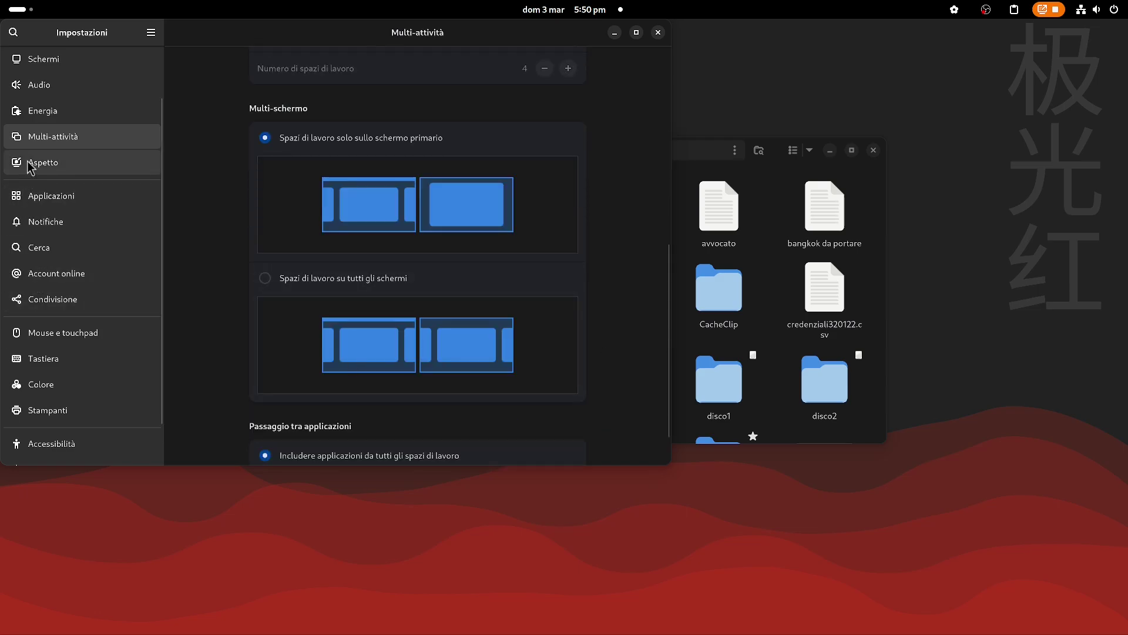
{"action": "left_click", "coordinate": [78, 165]}
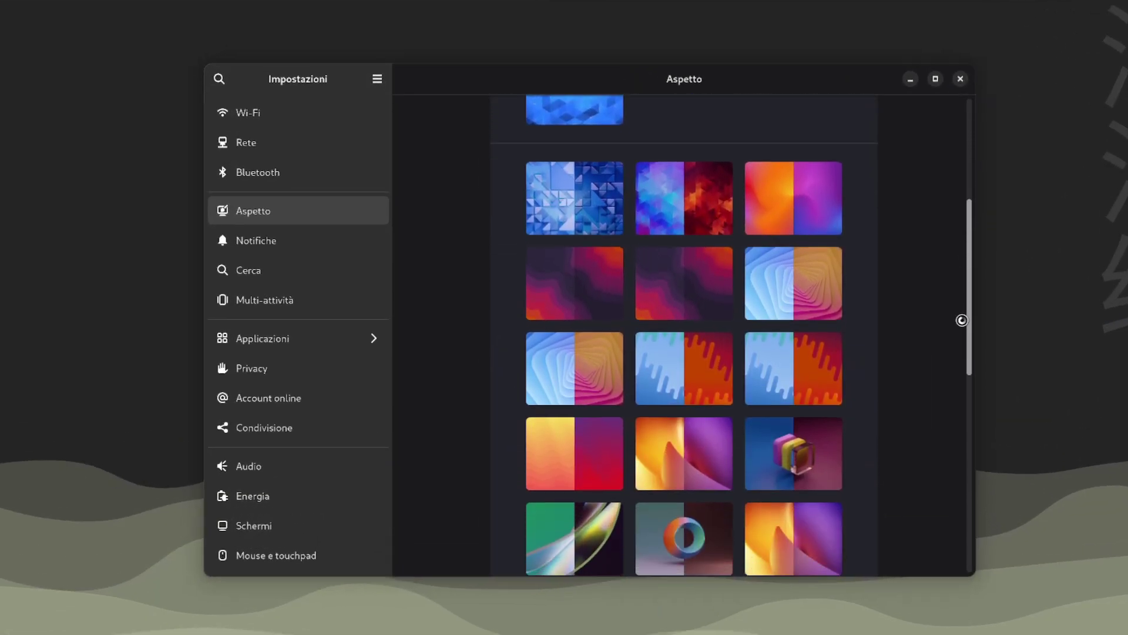
{"action": "scroll", "coordinate": [881, 352], "scroll_direction": "down", "scroll_amount": 1}
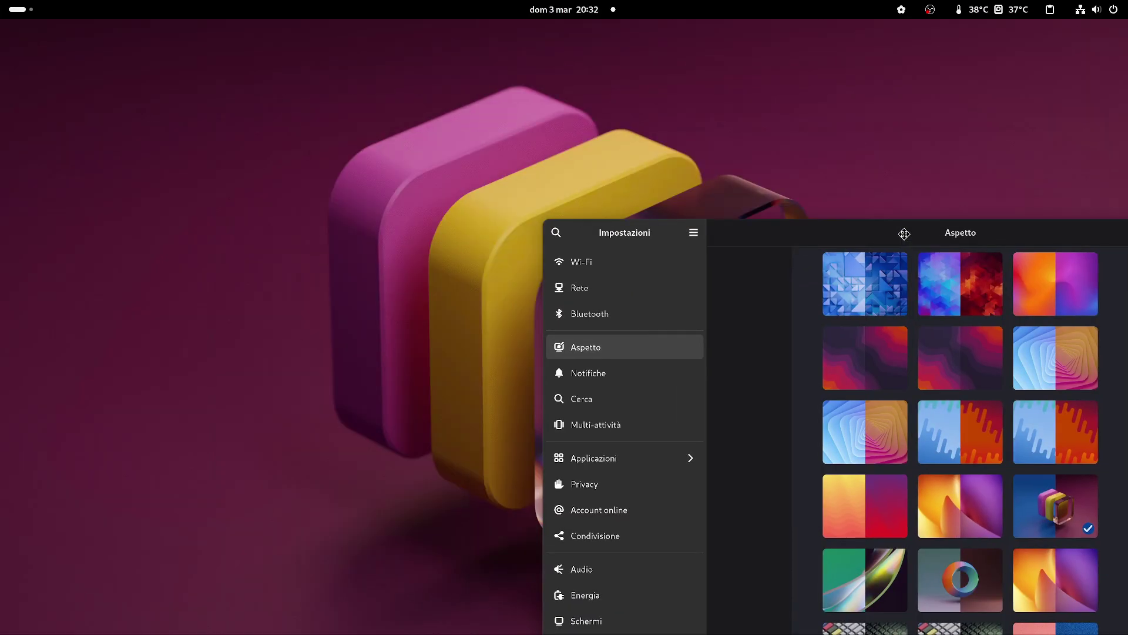
{"action": "scroll", "coordinate": [933, 424], "scroll_direction": "down", "scroll_amount": 3}
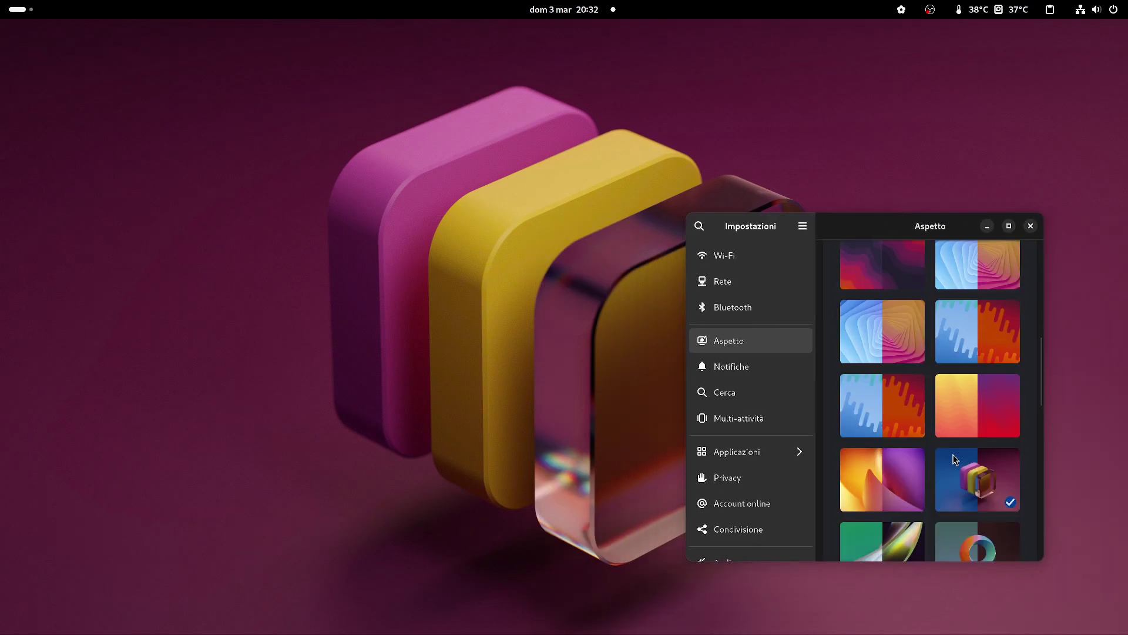
Try the ring, yellow-purple, pink-blue, balloons, blue loop and pink loop wallpapers
{"action": "left_click", "coordinate": [985, 544]}
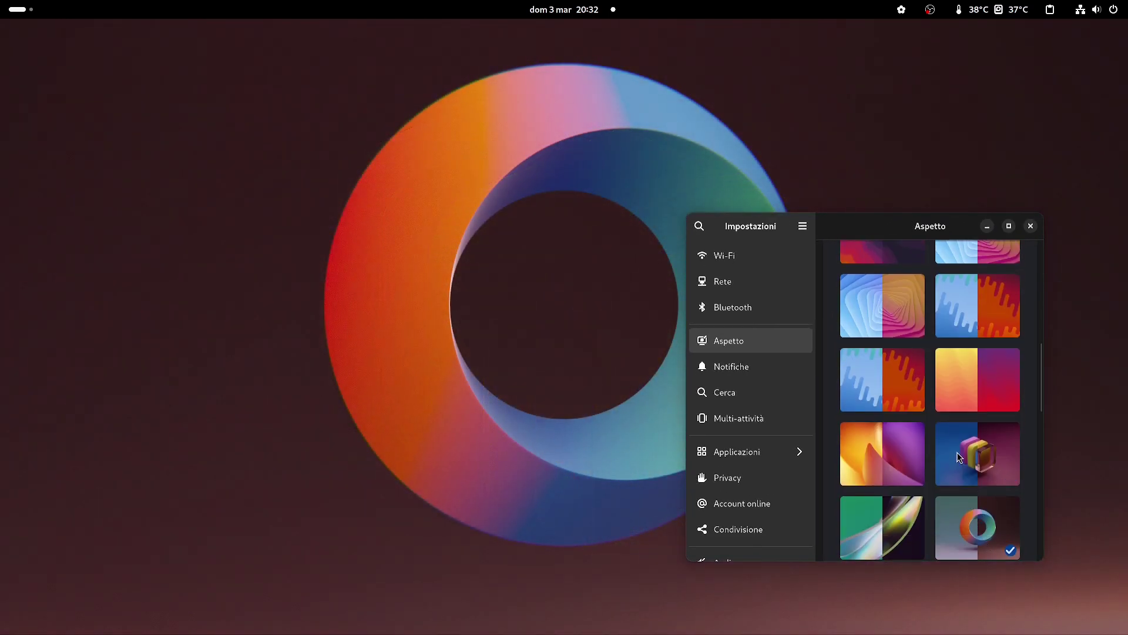
{"action": "scroll", "coordinate": [957, 463], "scroll_direction": "down", "scroll_amount": 1}
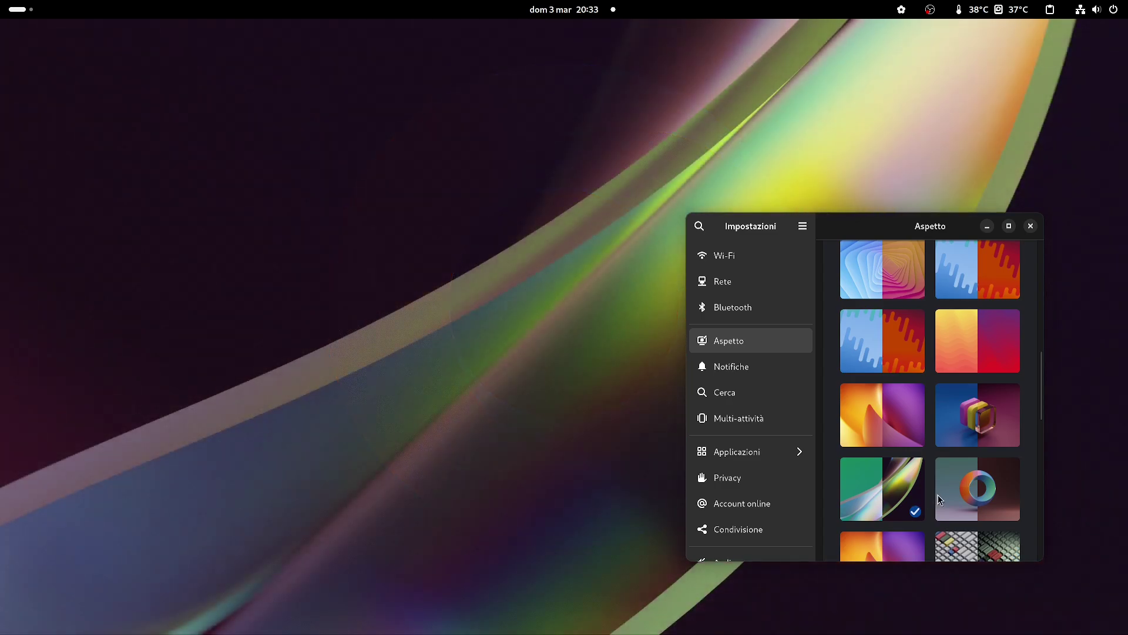
{"action": "scroll", "coordinate": [890, 469], "scroll_direction": "down", "scroll_amount": 4}
{"action": "left_click", "coordinate": [879, 421]}
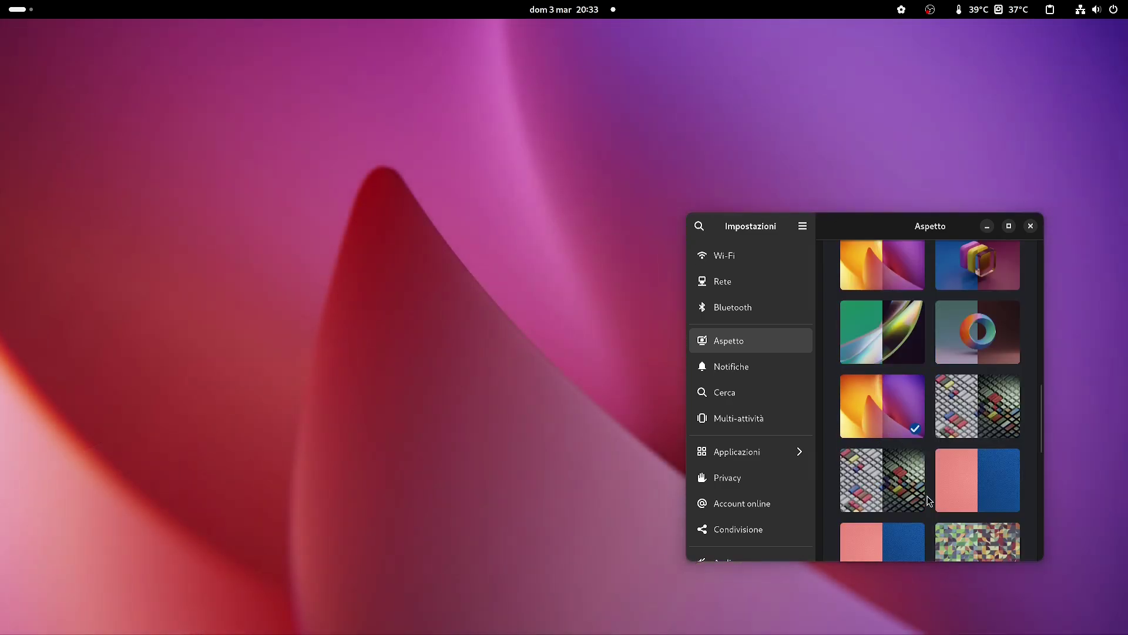
{"action": "scroll", "coordinate": [927, 500], "scroll_direction": "down", "scroll_amount": 4}
{"action": "left_click", "coordinate": [893, 406]}
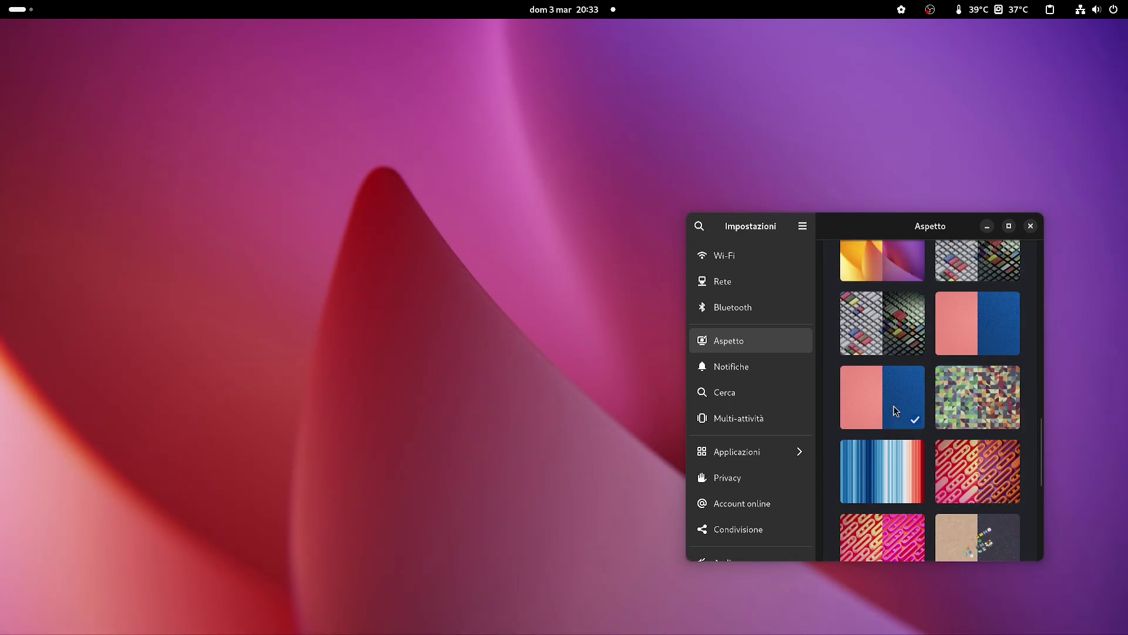
{"action": "scroll", "coordinate": [967, 502], "scroll_direction": "down", "scroll_amount": 6}
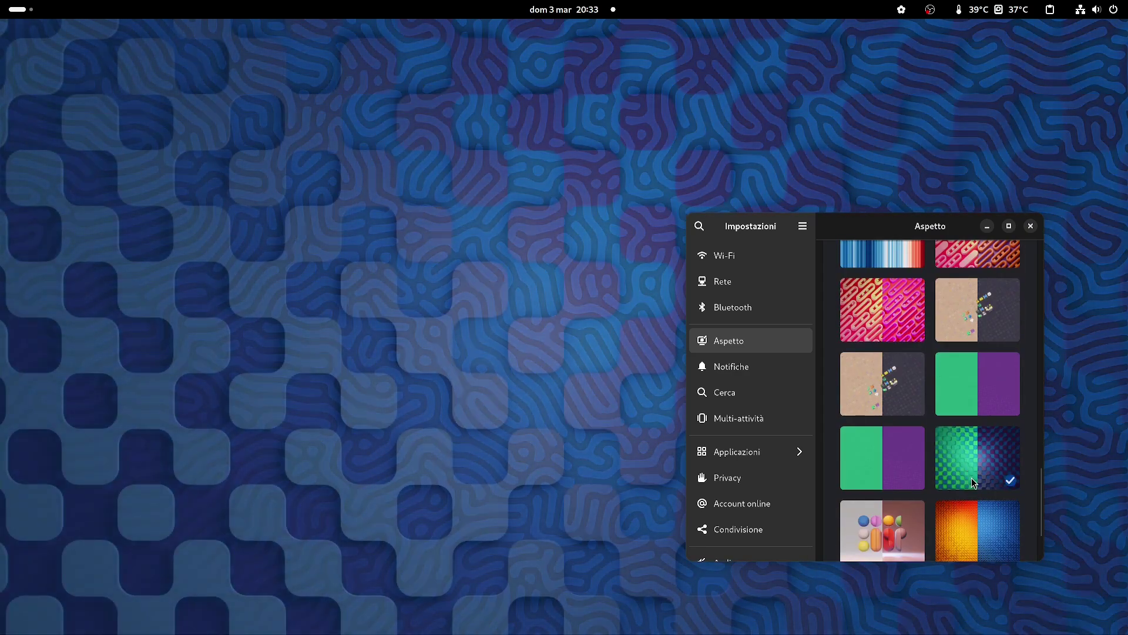
{"action": "scroll", "coordinate": [963, 471], "scroll_direction": "down", "scroll_amount": 2}
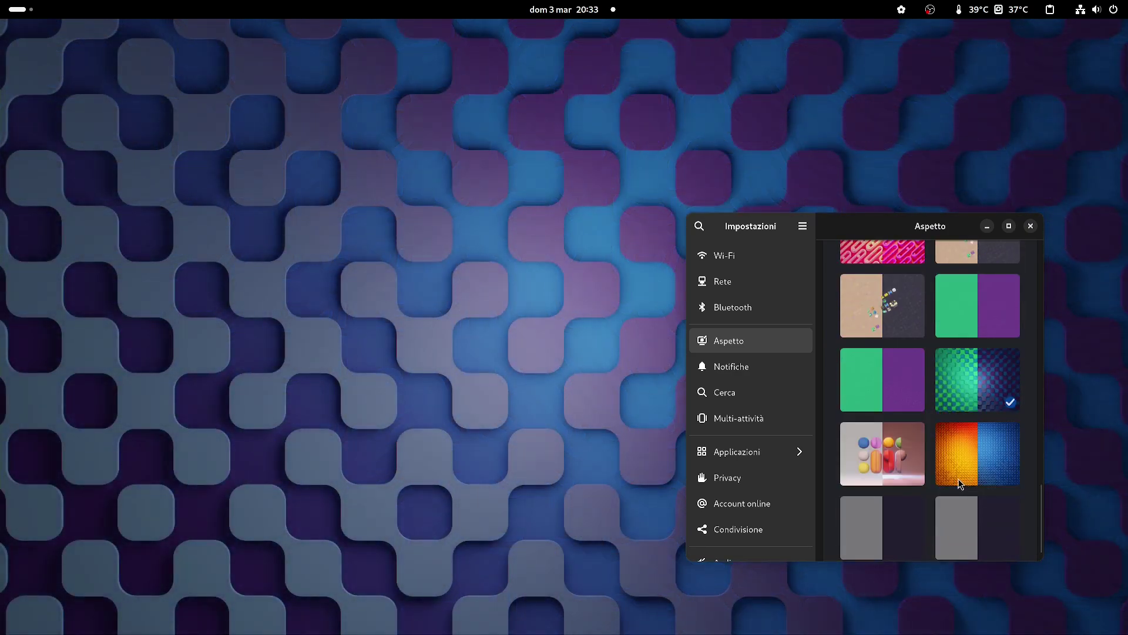
{"action": "left_click", "coordinate": [907, 458]}
{"action": "scroll", "coordinate": [938, 496], "scroll_direction": "down", "scroll_amount": 1}
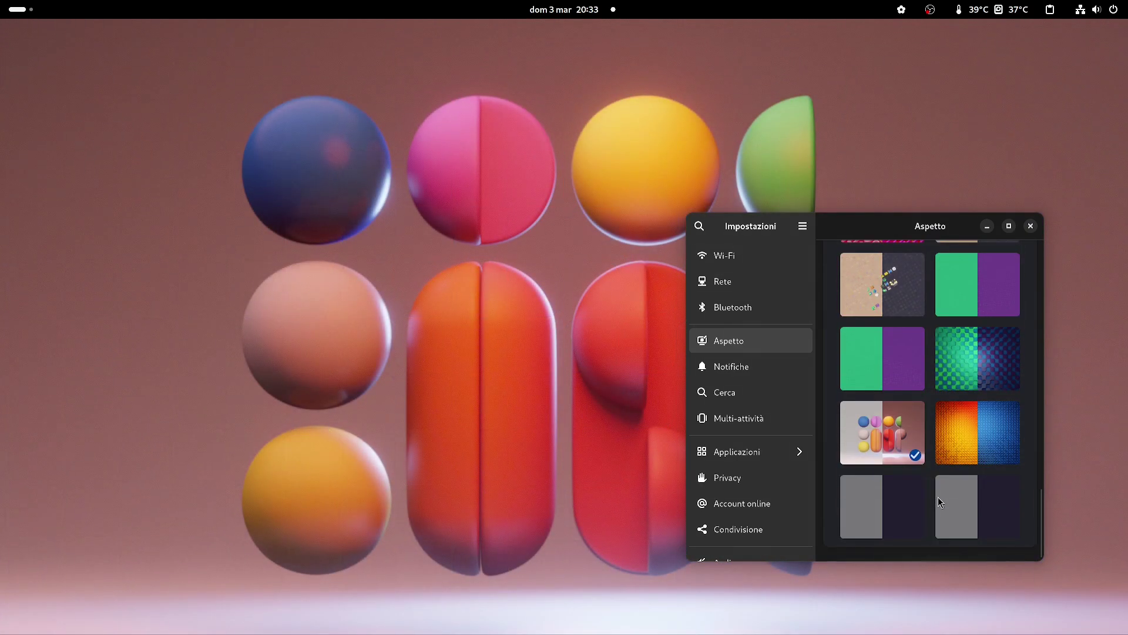
{"action": "left_click", "coordinate": [970, 438]}
{"action": "scroll", "coordinate": [980, 440], "scroll_direction": "up", "scroll_amount": 3}
{"action": "scroll", "coordinate": [979, 440], "scroll_direction": "up", "scroll_amount": 3}
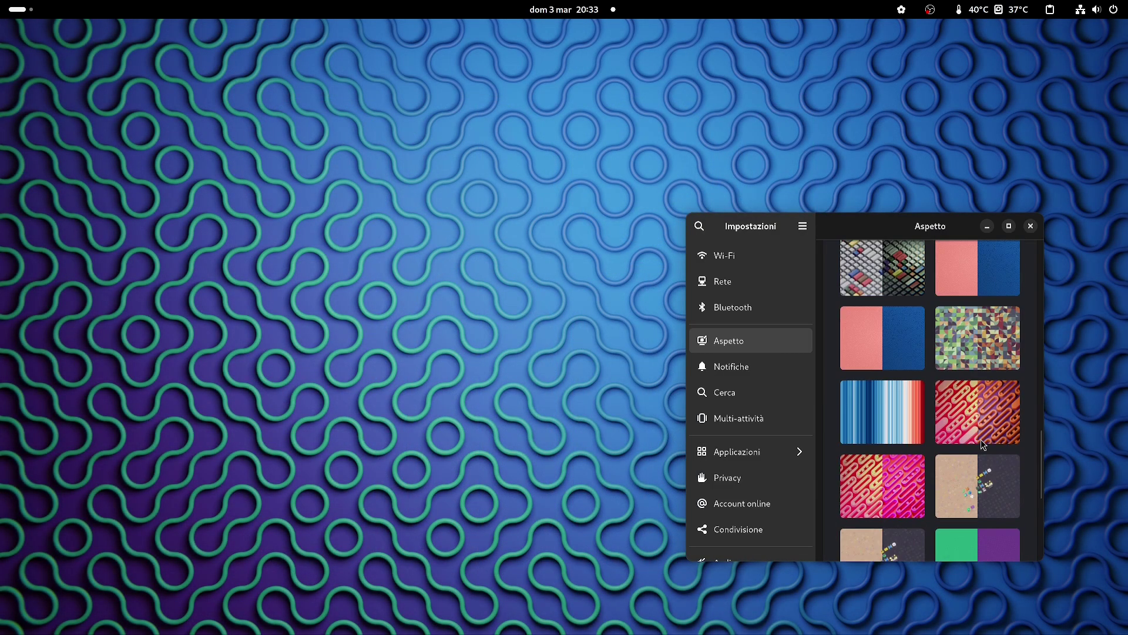
{"action": "left_click", "coordinate": [905, 514]}
{"action": "scroll", "coordinate": [931, 477], "scroll_direction": "up", "scroll_amount": 4}
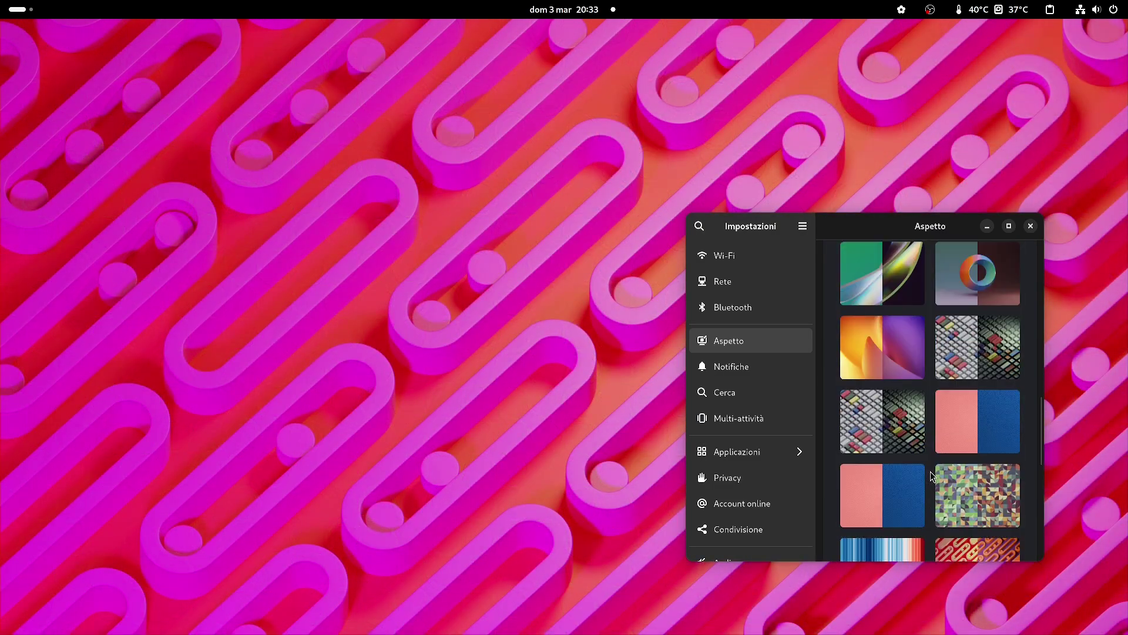
{"action": "scroll", "coordinate": [931, 476], "scroll_direction": "up", "scroll_amount": 1}
Try the pink-red abstract, blue triangles and cube wallpapers, settling on the rainbow ring
{"action": "left_click", "coordinate": [980, 308]}
{"action": "scroll", "coordinate": [975, 363], "scroll_direction": "up", "scroll_amount": 2}
{"action": "scroll", "coordinate": [975, 364], "scroll_direction": "up", "scroll_amount": 3}
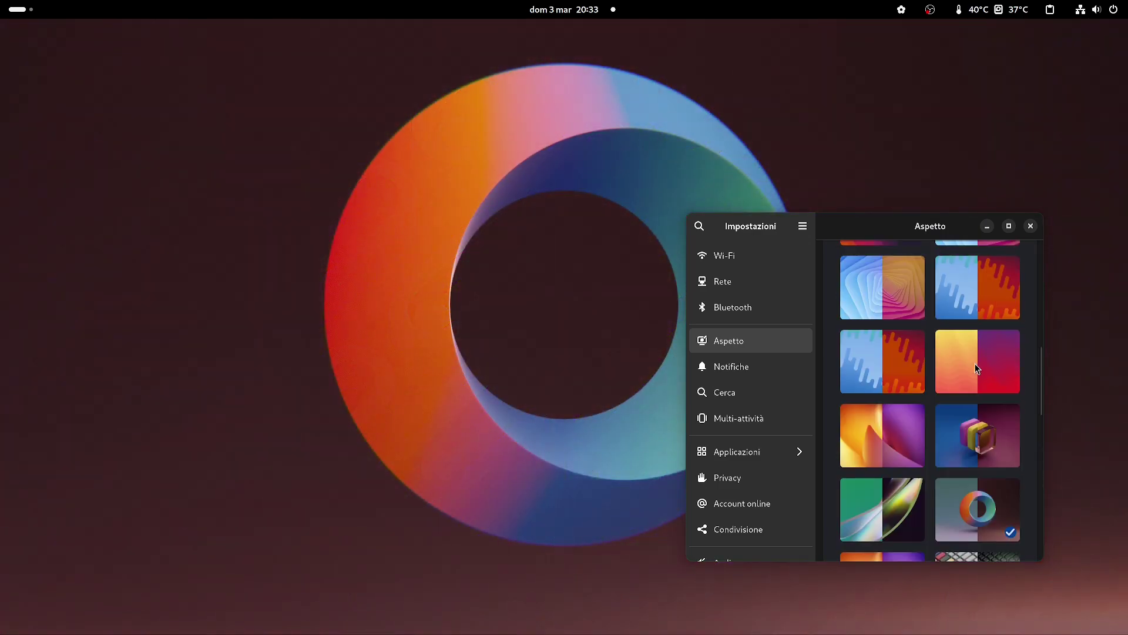
{"action": "left_click", "coordinate": [906, 410]}
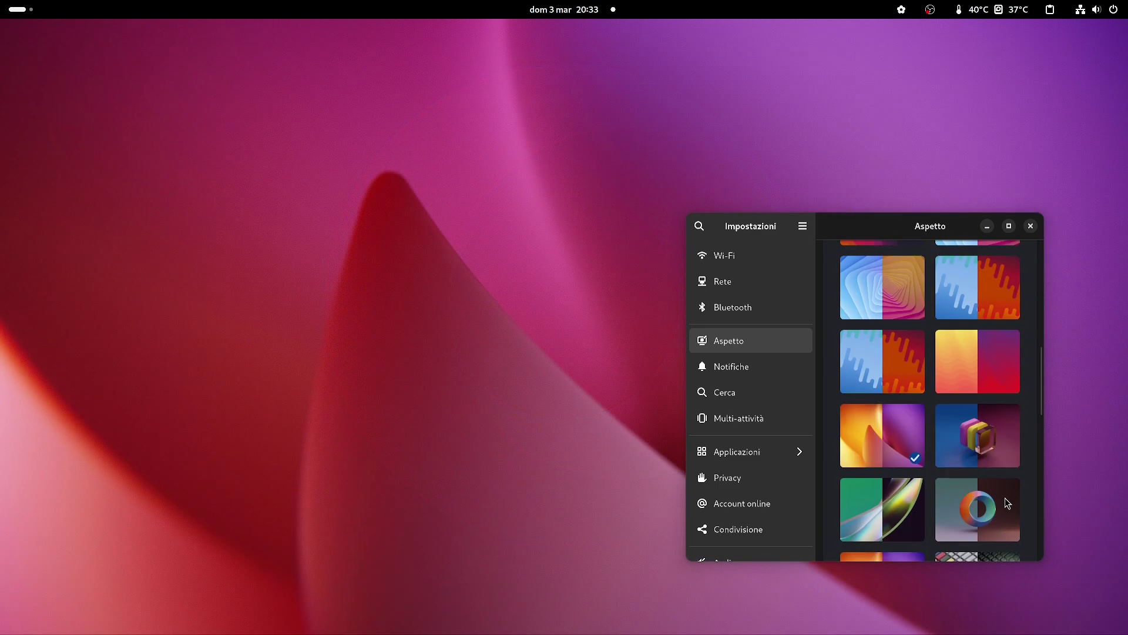
{"action": "left_click", "coordinate": [999, 507]}
{"action": "scroll", "coordinate": [981, 291], "scroll_direction": "up", "scroll_amount": 3}
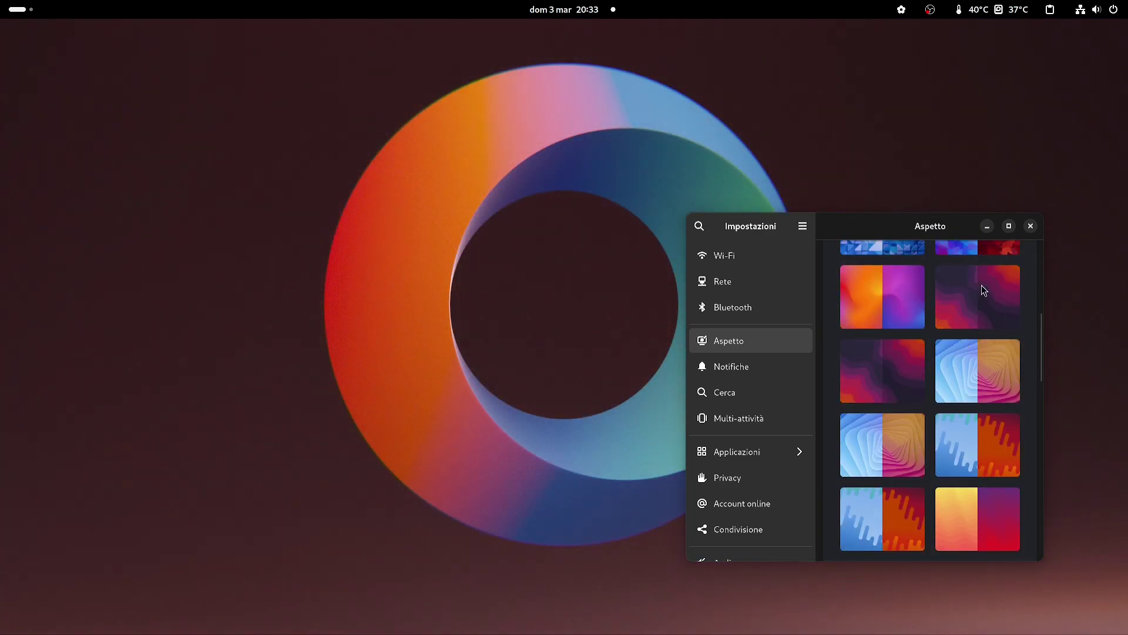
{"action": "scroll", "coordinate": [958, 348], "scroll_direction": "up", "scroll_amount": 2}
{"action": "left_click", "coordinate": [901, 359]}
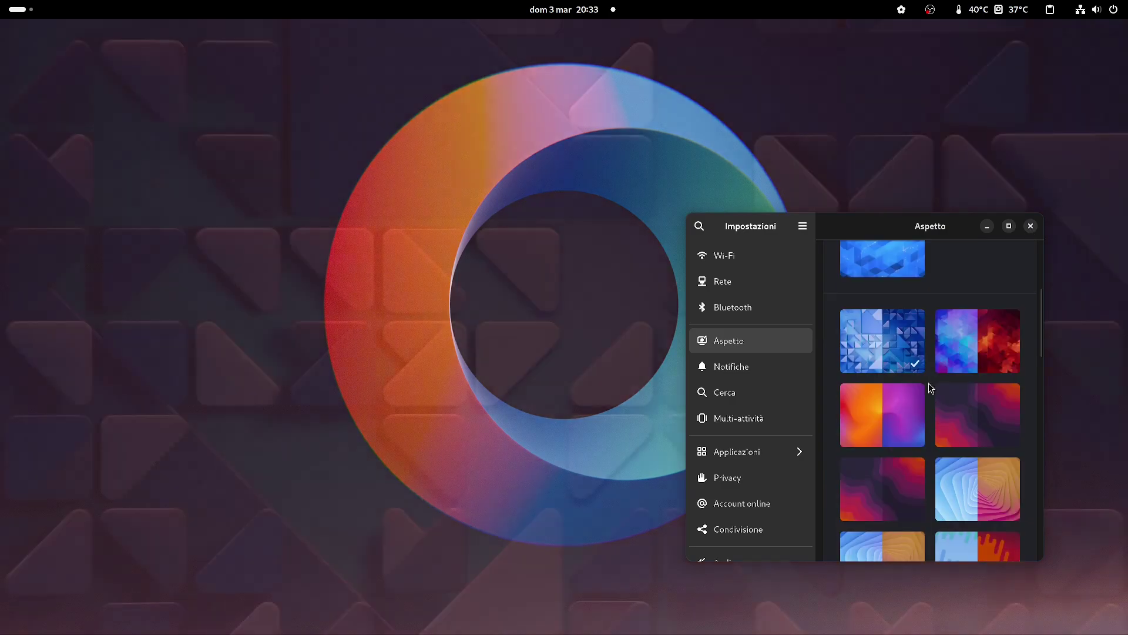
{"action": "scroll", "coordinate": [979, 451], "scroll_direction": "down", "scroll_amount": 5}
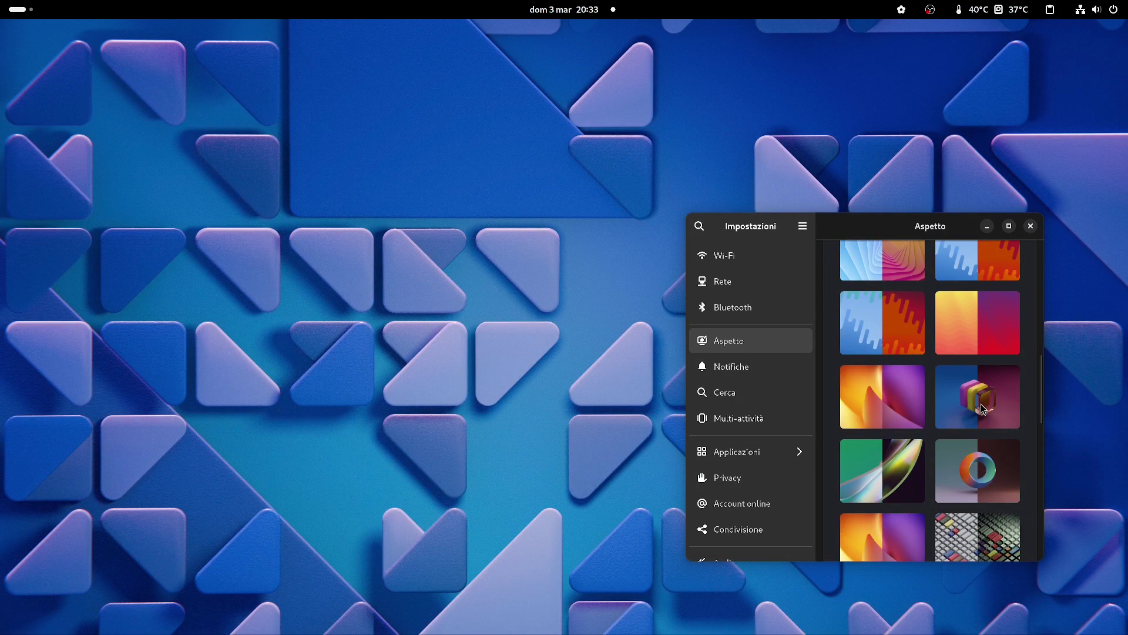
{"action": "left_click", "coordinate": [982, 404]}
{"action": "left_click", "coordinate": [977, 466]}
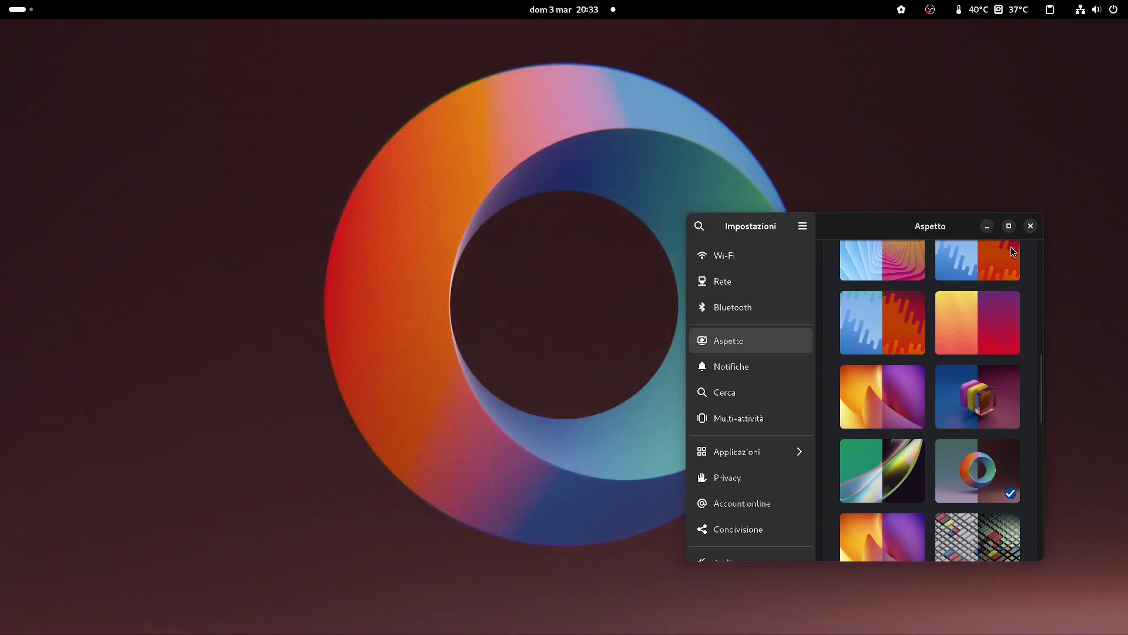
Unmaximize Settings and resize it into a wider, shorter floating window
{"action": "left_click", "coordinate": [1008, 225]}
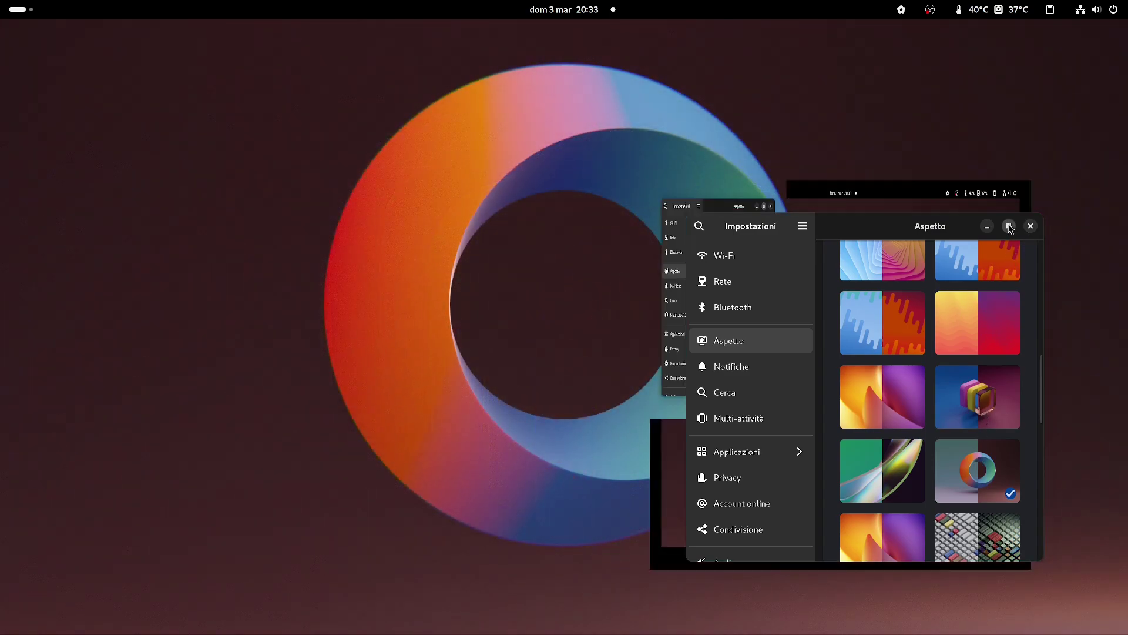
{"action": "left_click", "coordinate": [77, 175]}
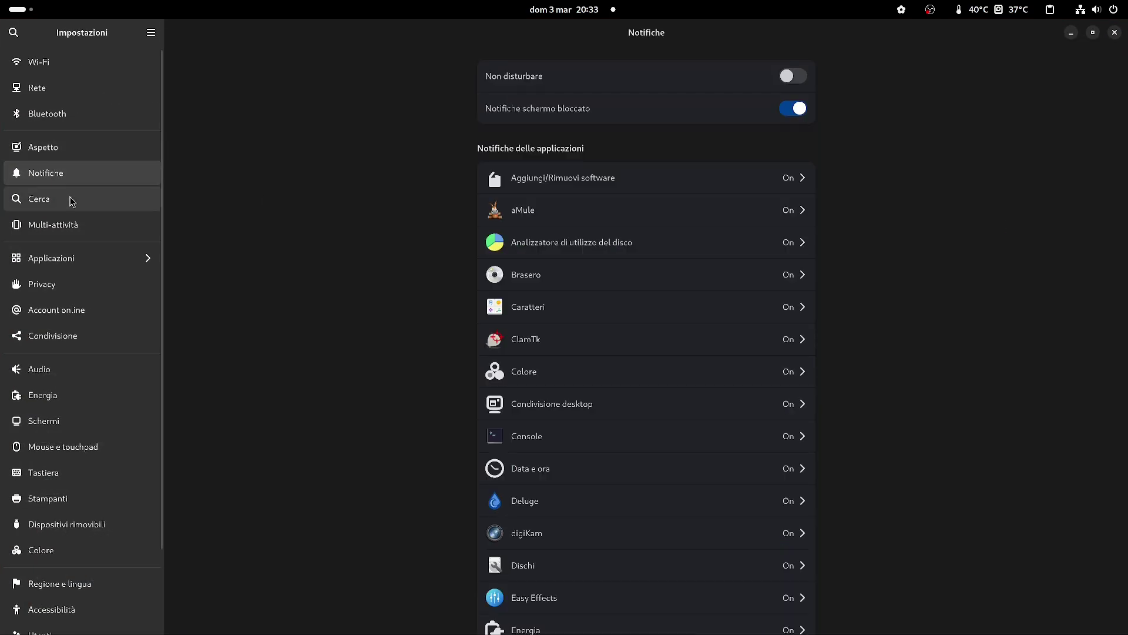
{"action": "left_click", "coordinate": [1094, 32]}
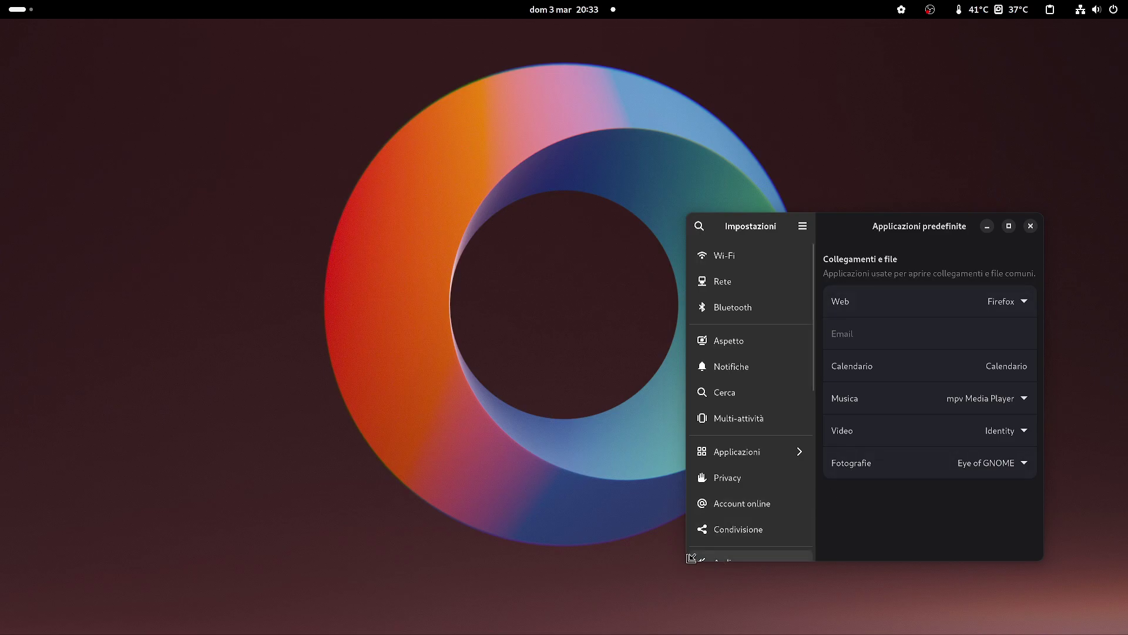
{"action": "left_click_drag", "start_coordinate": [684, 559], "coordinate": [535, 548]}
{"action": "scroll", "coordinate": [625, 468], "scroll_direction": "down", "scroll_amount": 3}
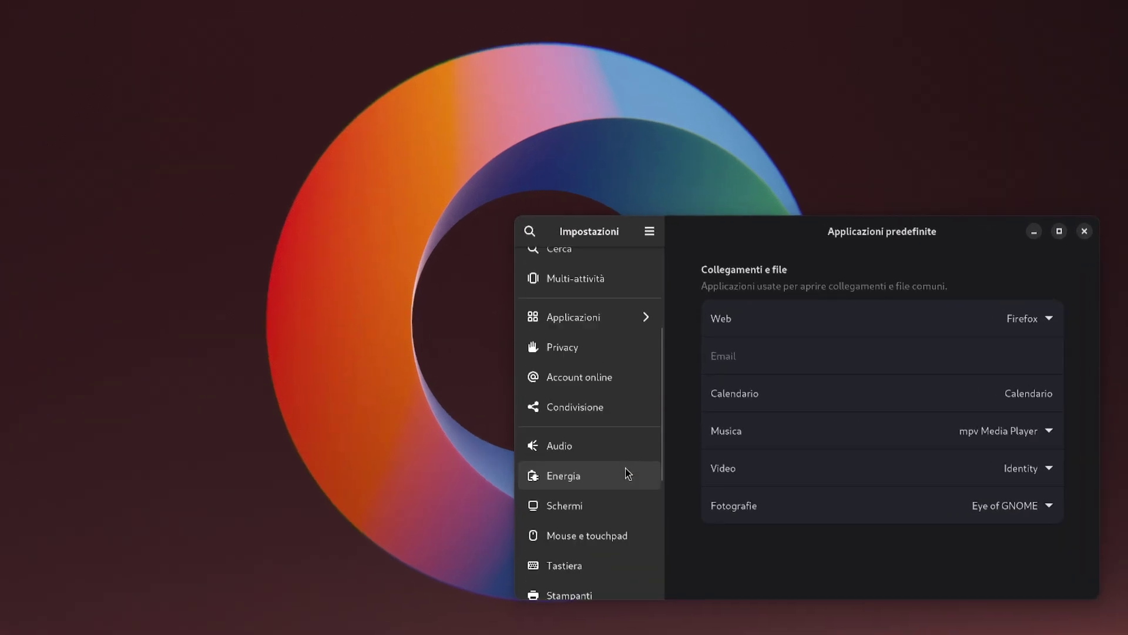
{"action": "scroll", "coordinate": [627, 472], "scroll_direction": "down", "scroll_amount": 3}
{"action": "scroll", "coordinate": [627, 472], "scroll_direction": "down", "scroll_amount": 3}
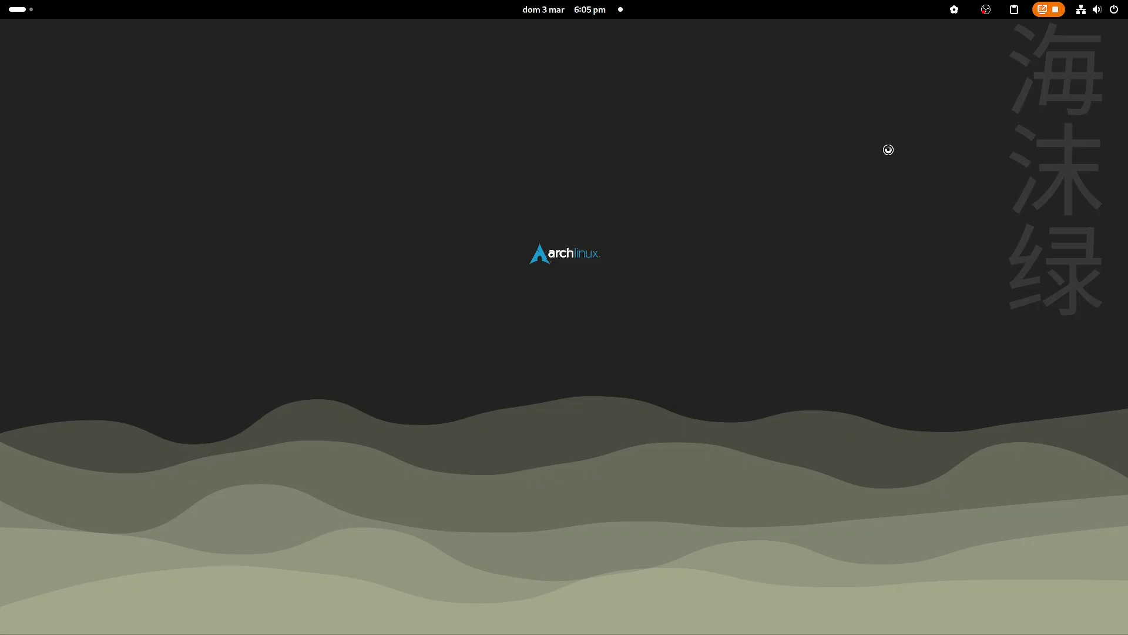
Launch Files and open the Google account drive, dismissing the first access error
{"action": "key", "text": "super"}
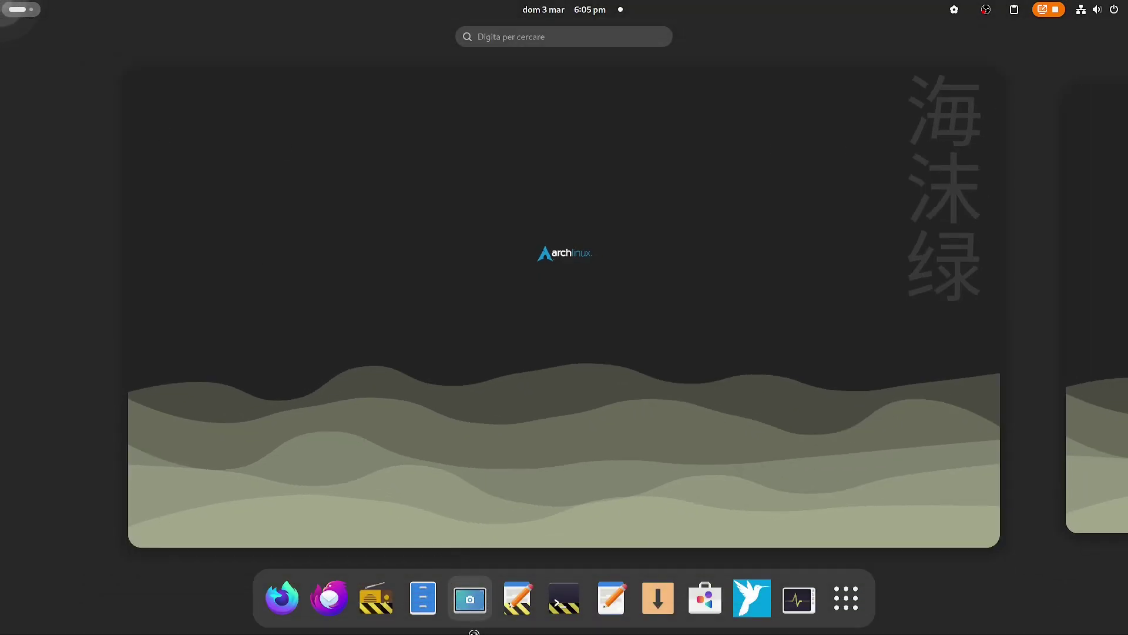
{"action": "left_click", "coordinate": [422, 595]}
{"action": "left_click", "coordinate": [207, 276]}
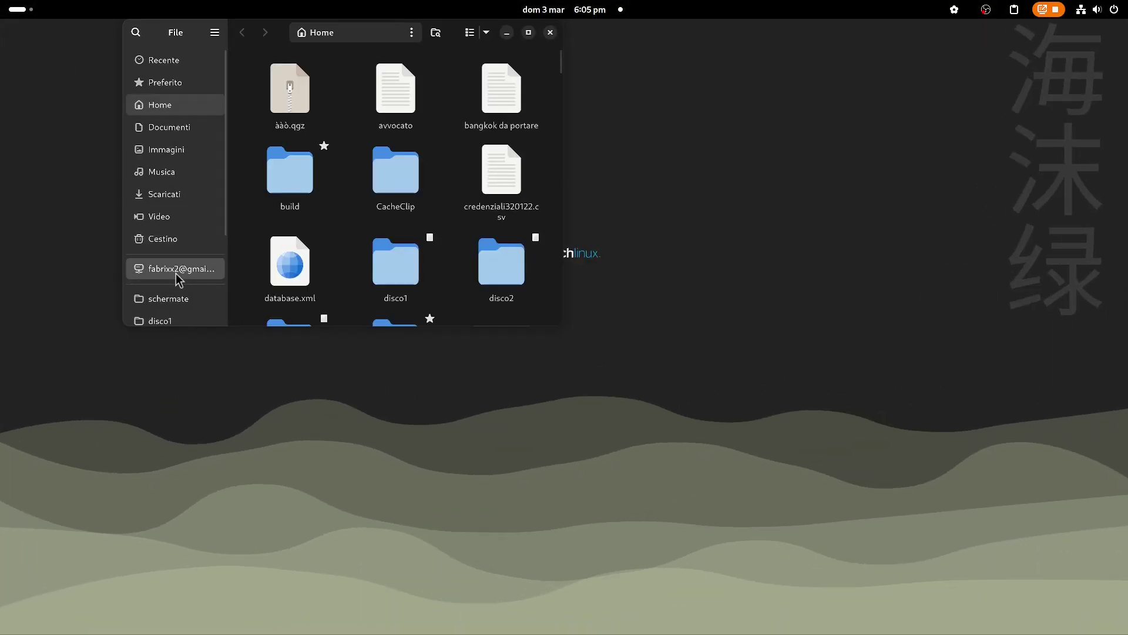
{"action": "left_click", "coordinate": [382, 212]}
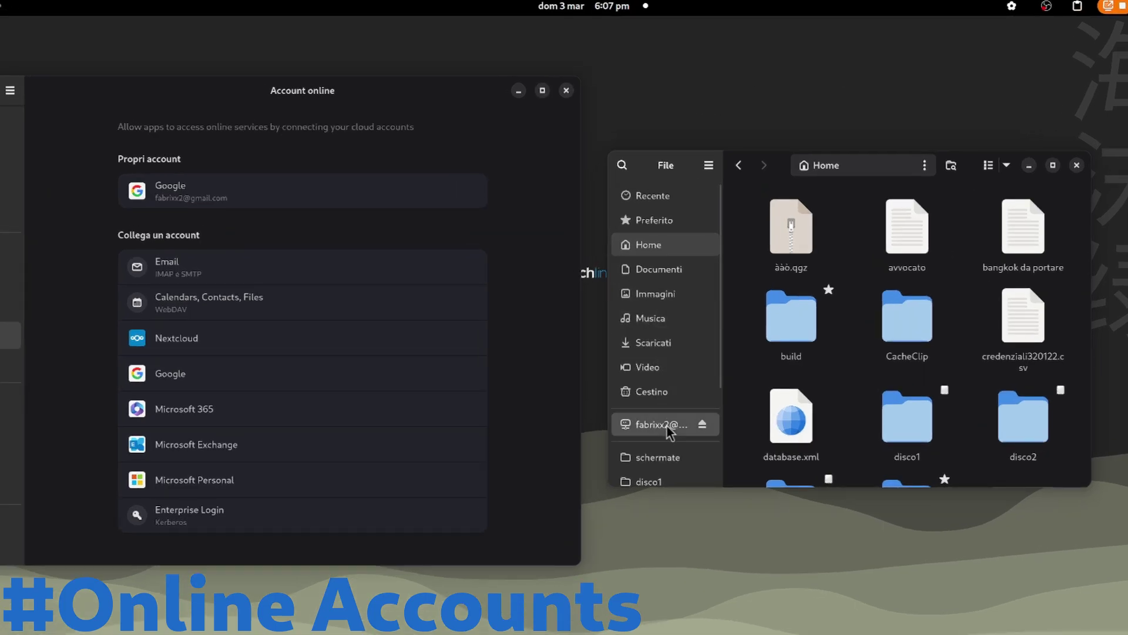
{"action": "left_click", "coordinate": [634, 390]}
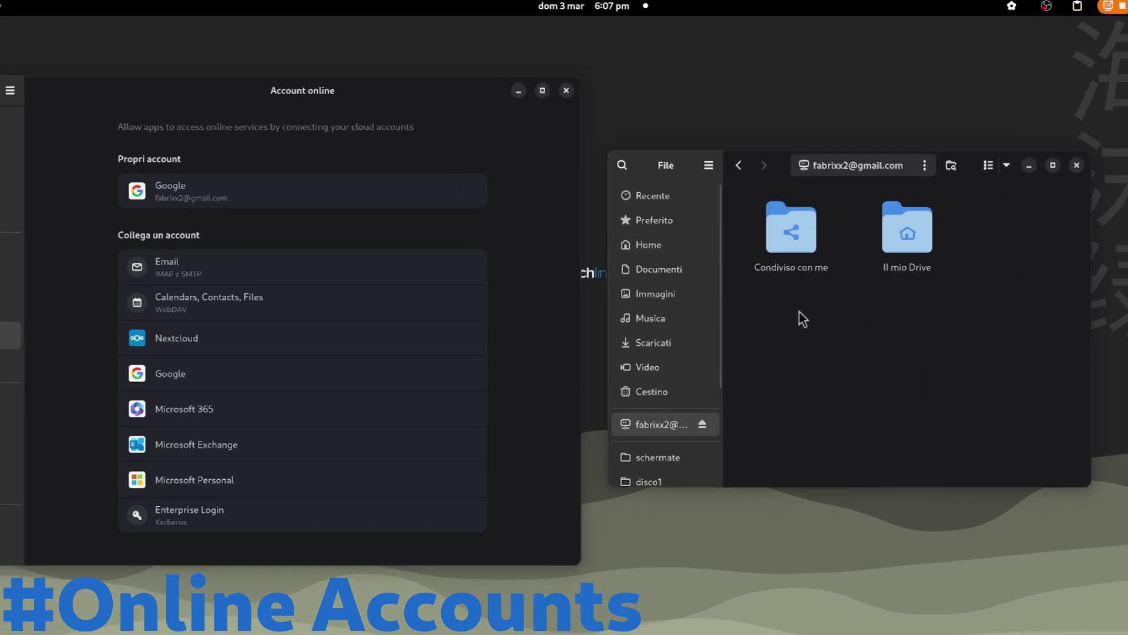
Open Il mio Drive and then its Viaggi folder
{"action": "double_click", "coordinate": [905, 235]}
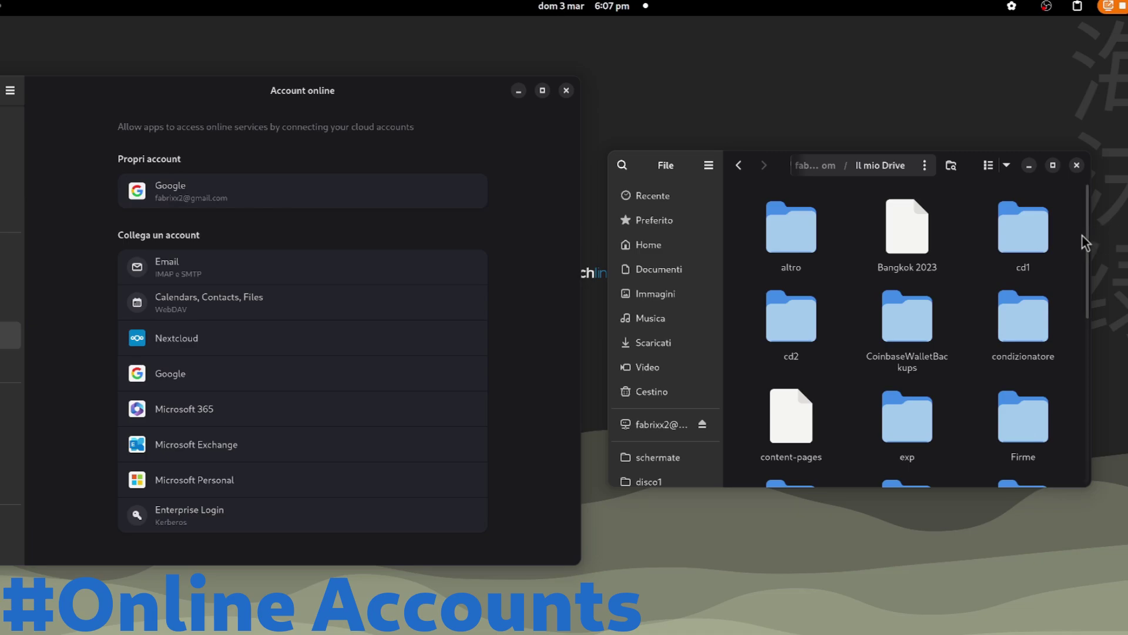
{"action": "left_click_drag", "start_coordinate": [1084, 242], "coordinate": [1068, 416]}
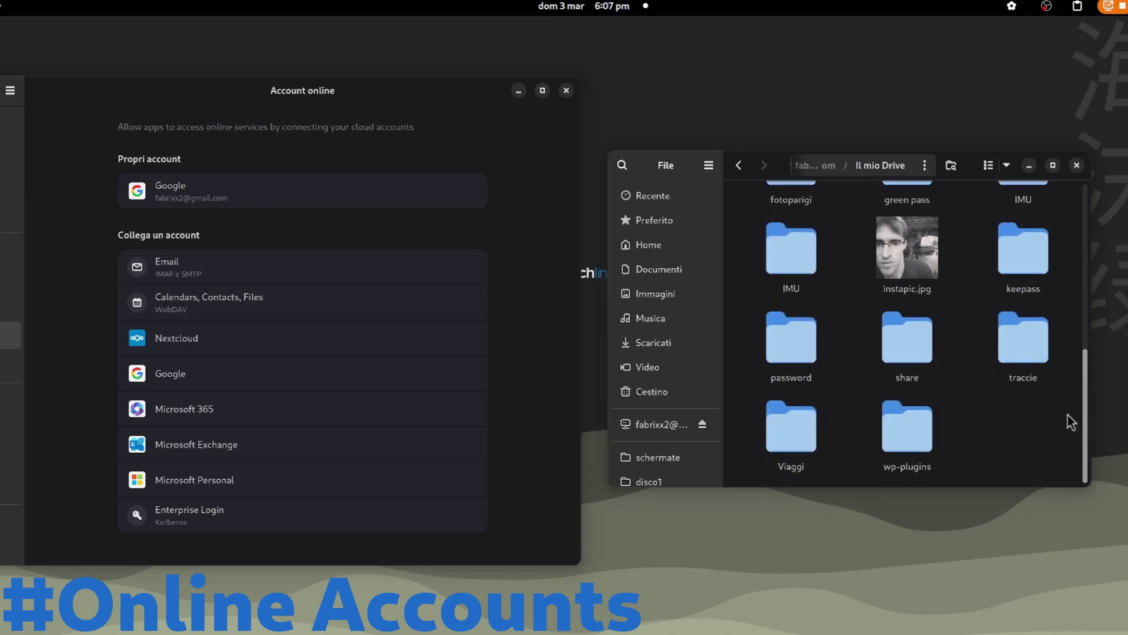
{"action": "double_click", "coordinate": [796, 422]}
{"action": "scroll", "coordinate": [1002, 352], "scroll_direction": "down", "scroll_amount": 2}
{"action": "scroll", "coordinate": [995, 349], "scroll_direction": "up", "scroll_amount": 2}
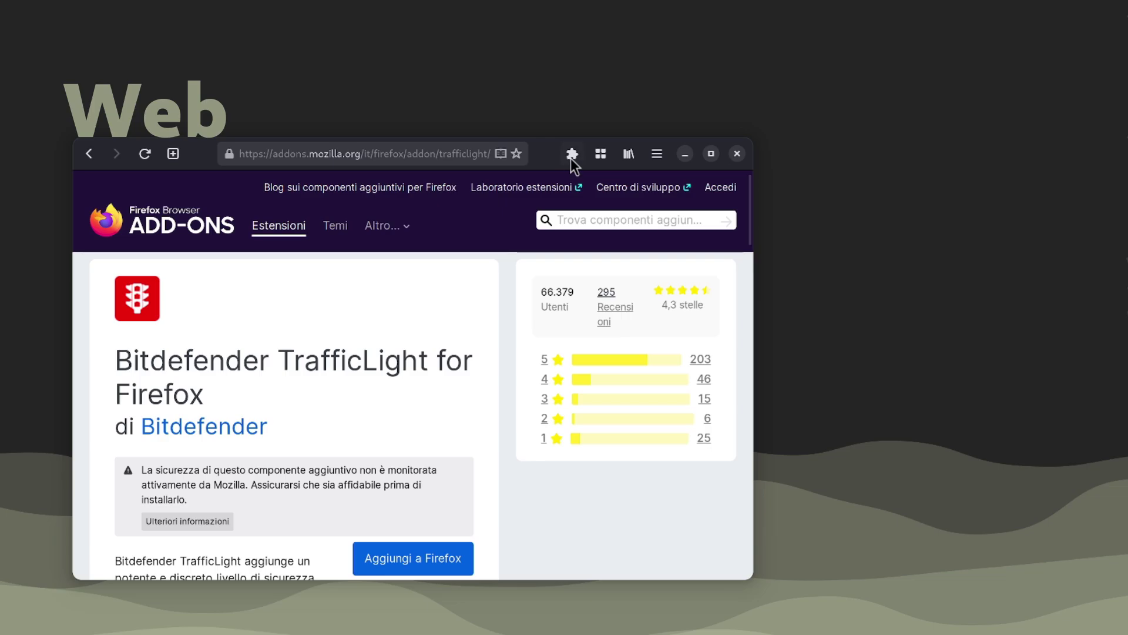
{"action": "left_click", "coordinate": [571, 154]}
{"action": "left_click", "coordinate": [561, 269]}
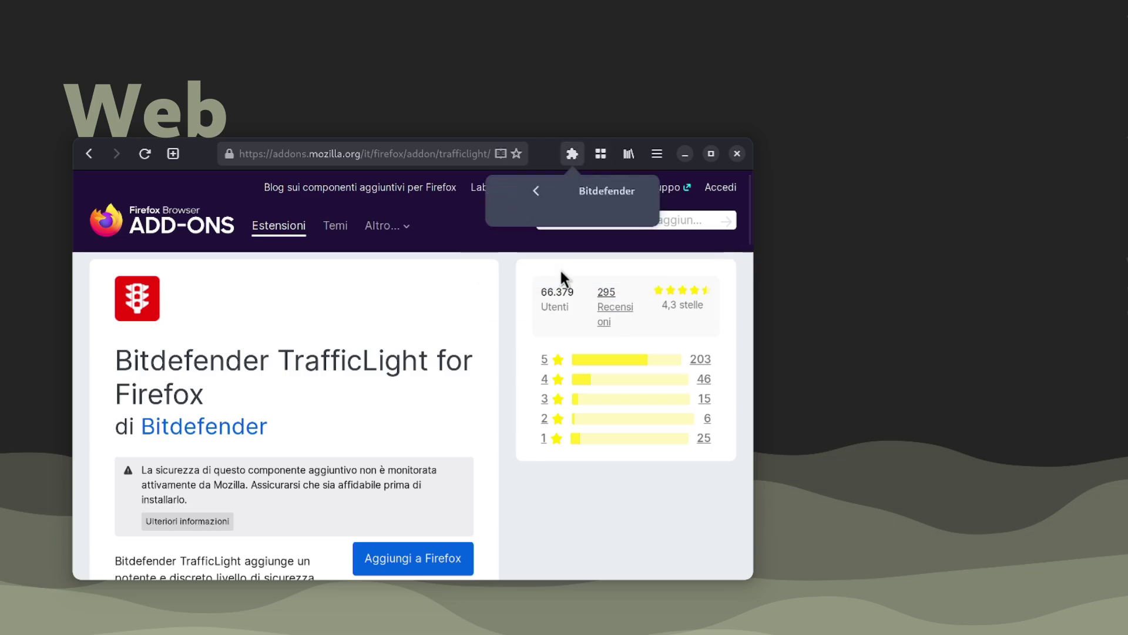
{"action": "left_click", "coordinate": [657, 154]}
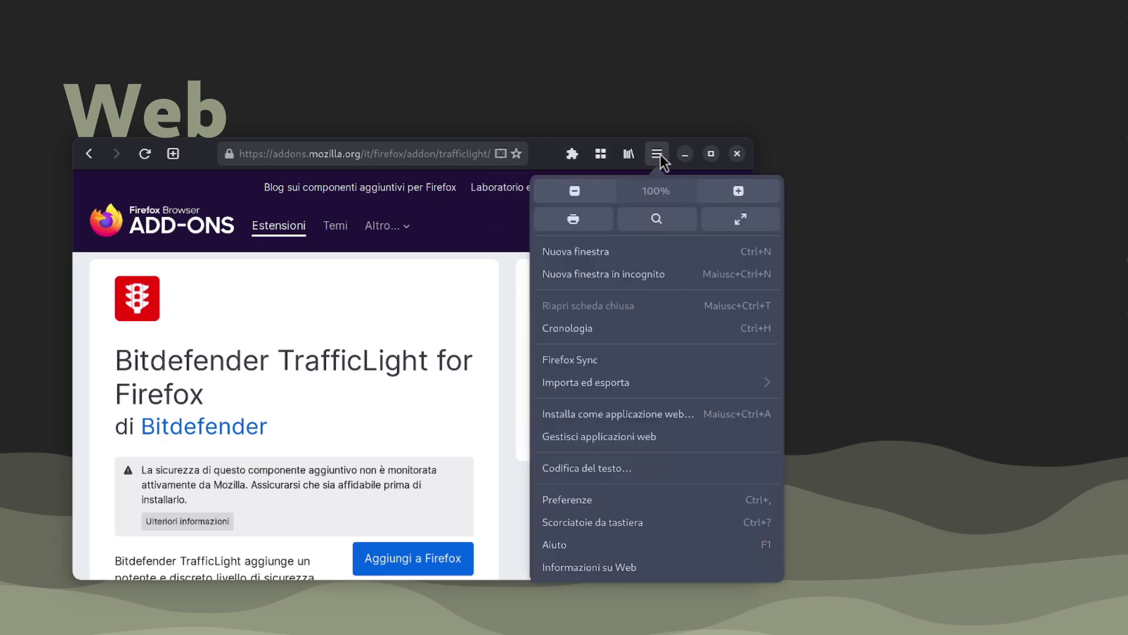
{"action": "left_click", "coordinate": [609, 565]}
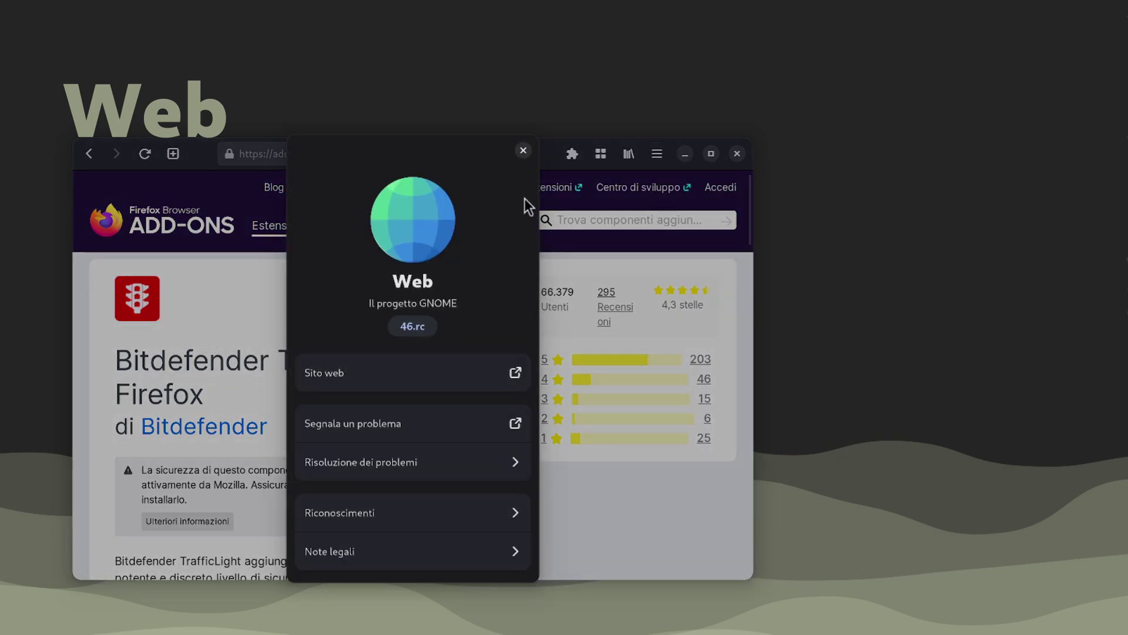
{"action": "left_click", "coordinate": [522, 143]}
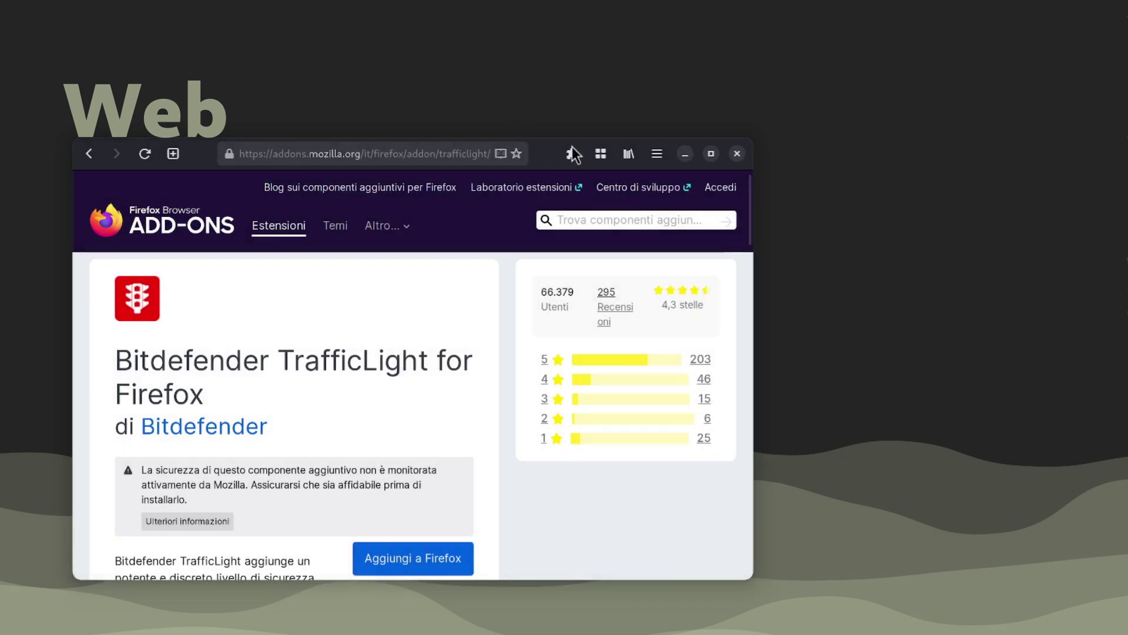
{"action": "left_click", "coordinate": [656, 153]}
{"action": "left_click", "coordinate": [625, 496]}
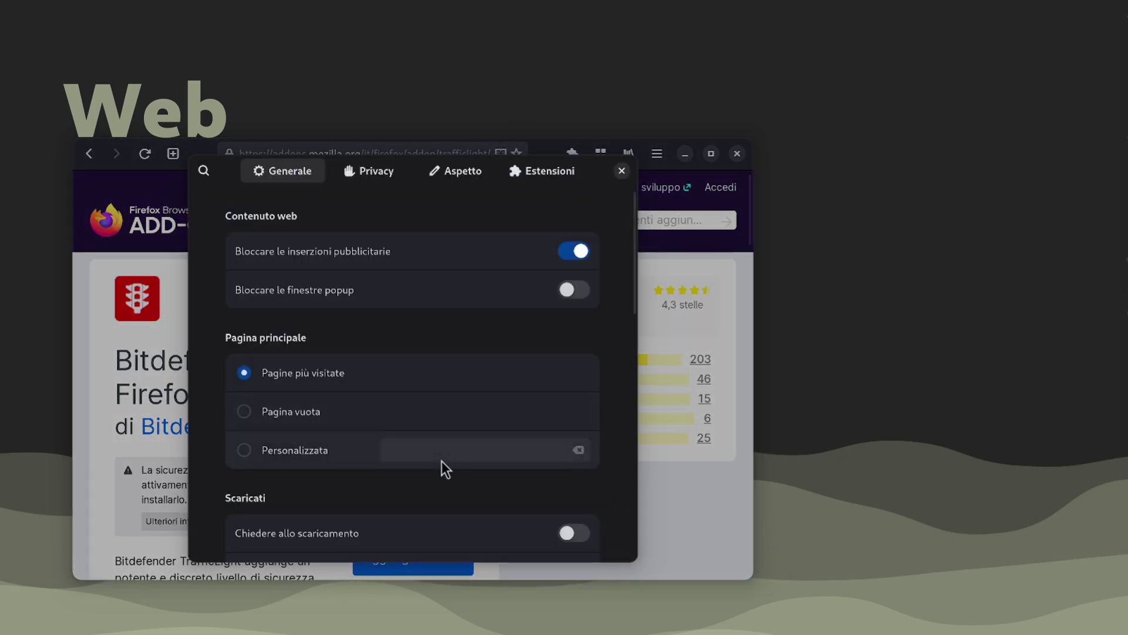
{"action": "scroll", "coordinate": [446, 464], "scroll_direction": "down", "scroll_amount": 1}
{"action": "left_click", "coordinate": [391, 175]}
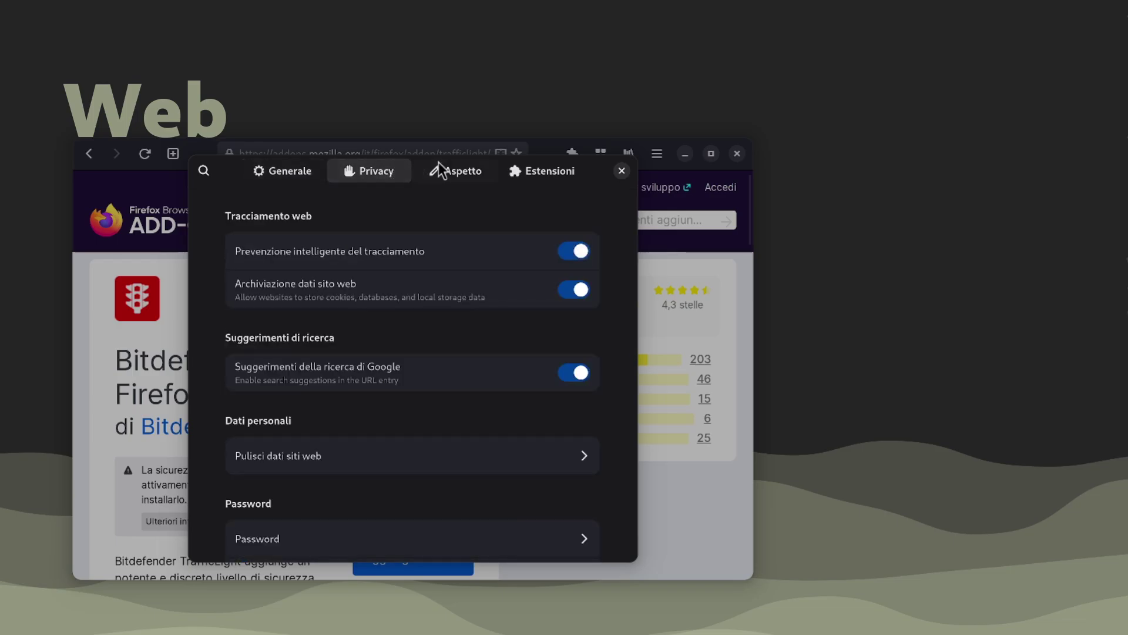
{"action": "left_click", "coordinate": [466, 176]}
{"action": "left_click", "coordinate": [623, 170]}
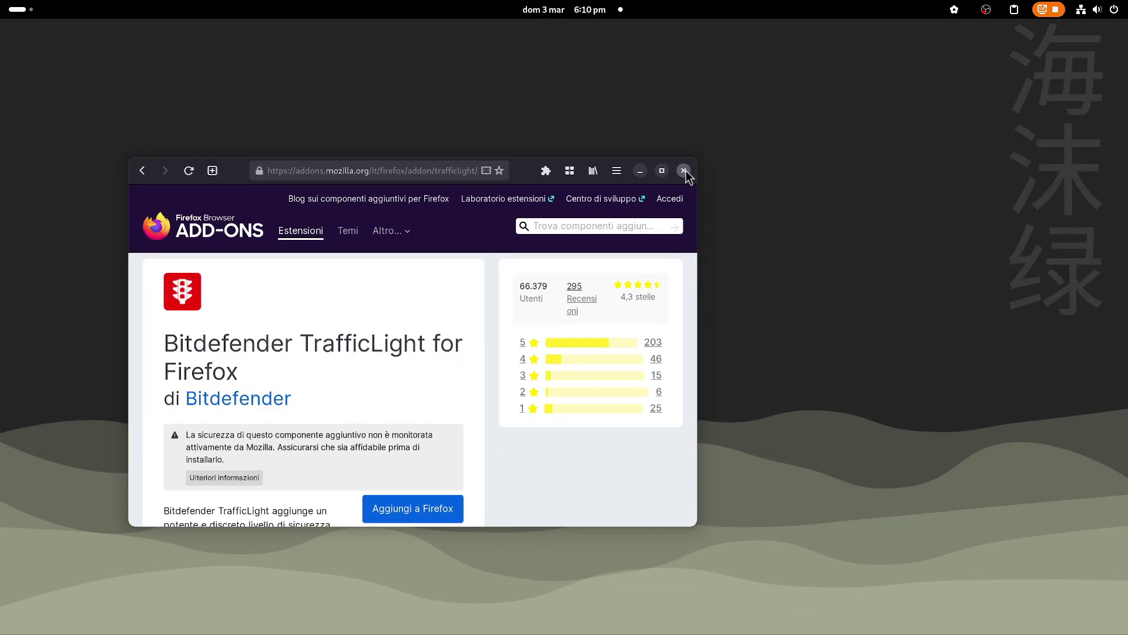
Close Web, launch Software, peek at its main menu, then close Software
{"action": "left_click", "coordinate": [684, 170]}
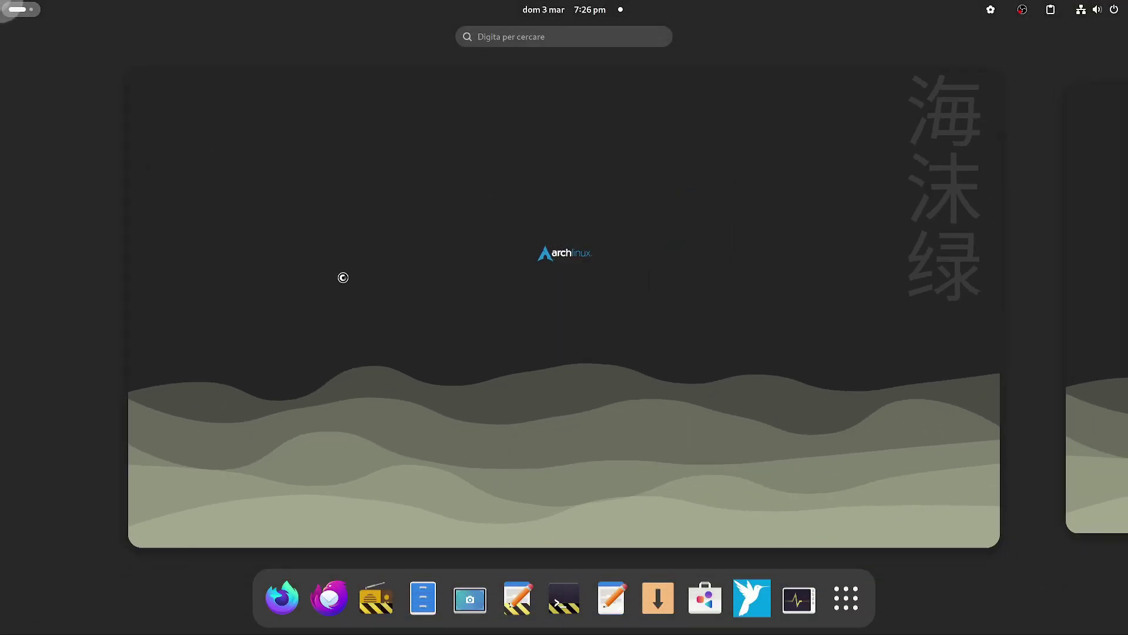
{"action": "left_click", "coordinate": [705, 598]}
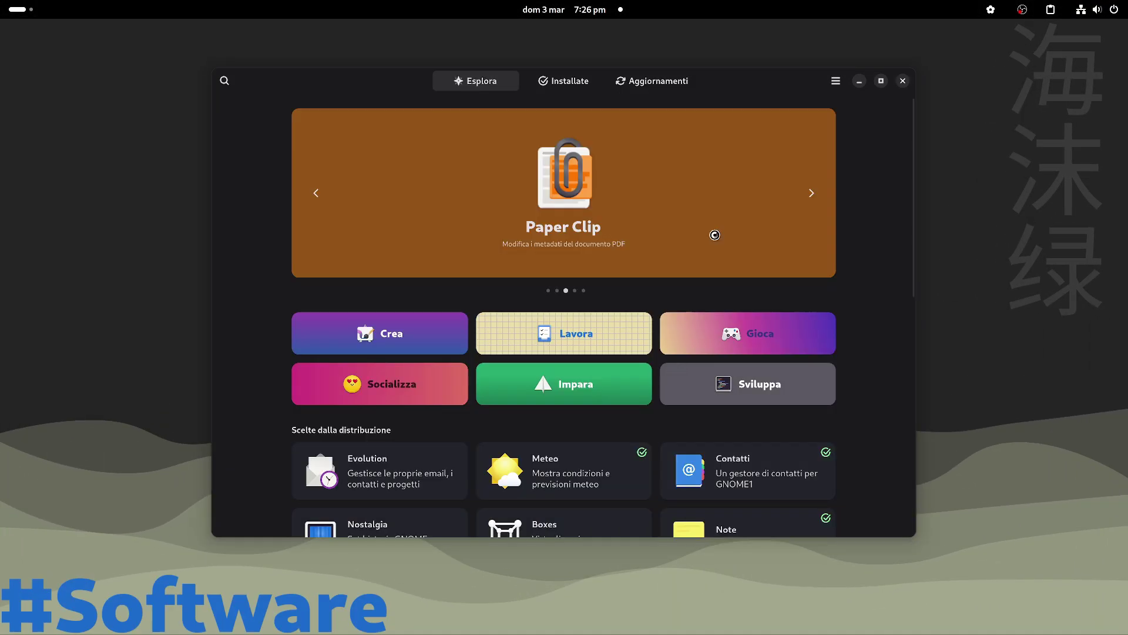
{"action": "left_click", "coordinate": [842, 85]}
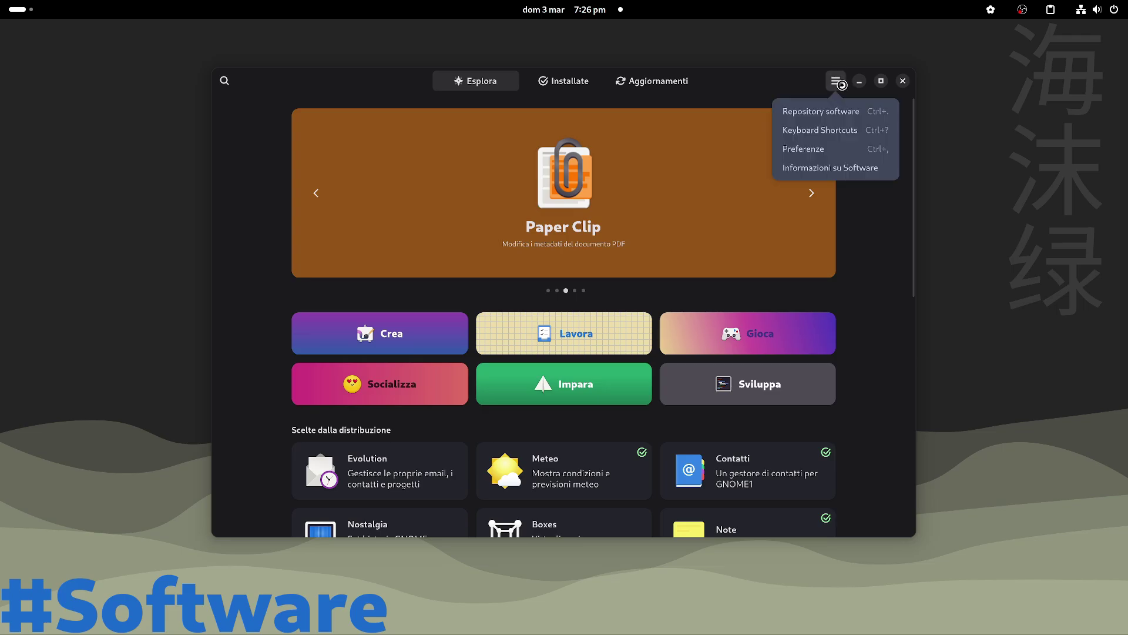
{"action": "left_click", "coordinate": [857, 166]}
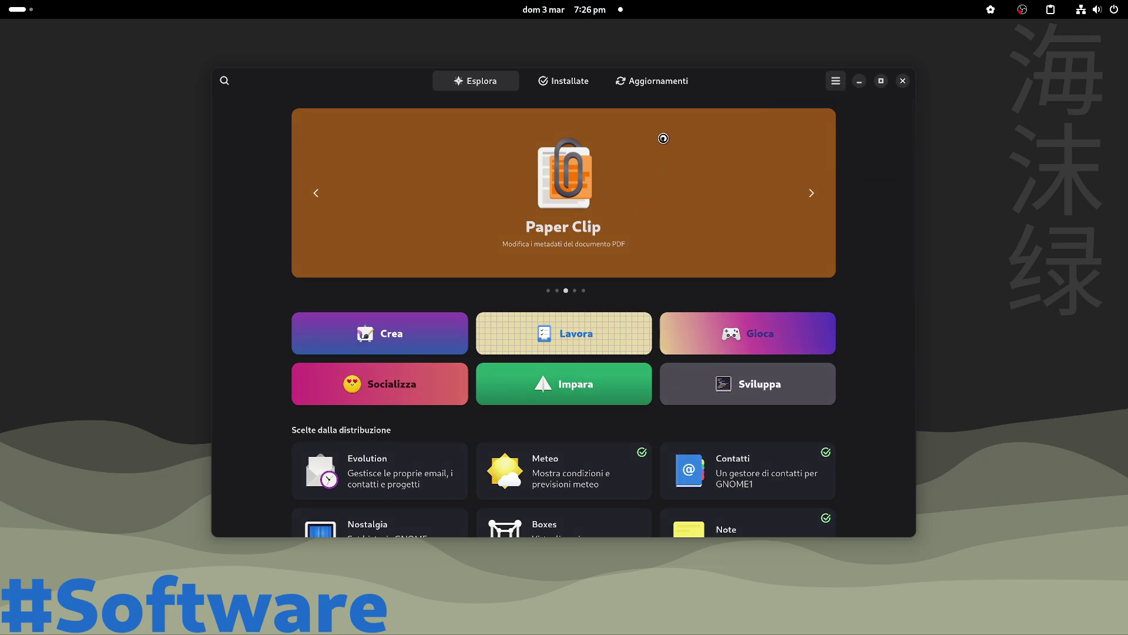
{"action": "left_click", "coordinate": [903, 81]}
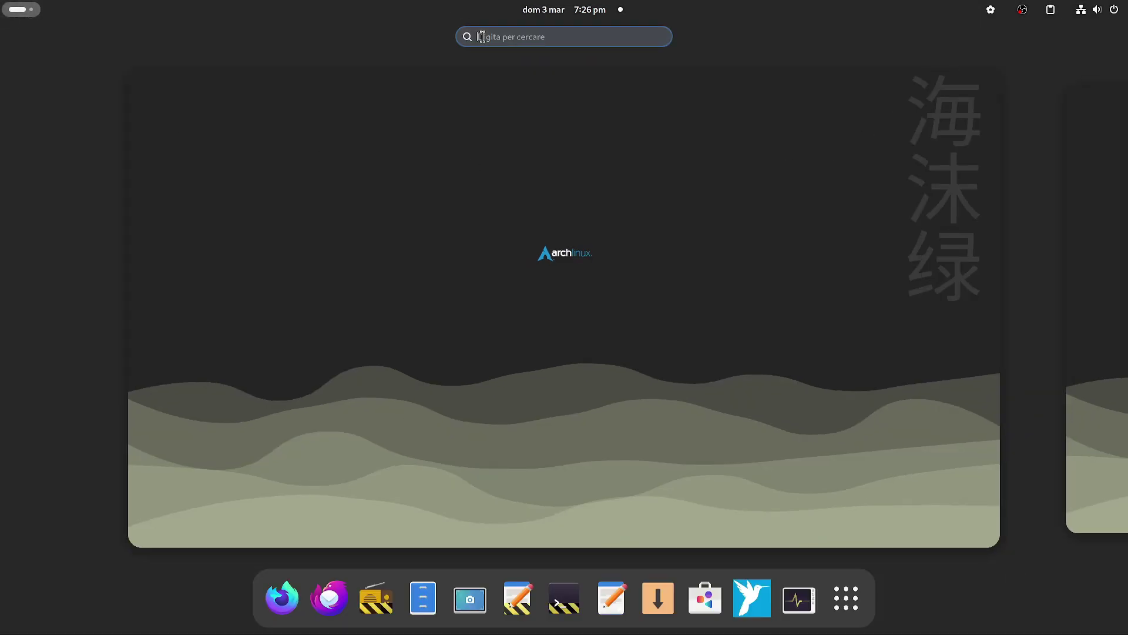
{"action": "type", "text": "cal"}
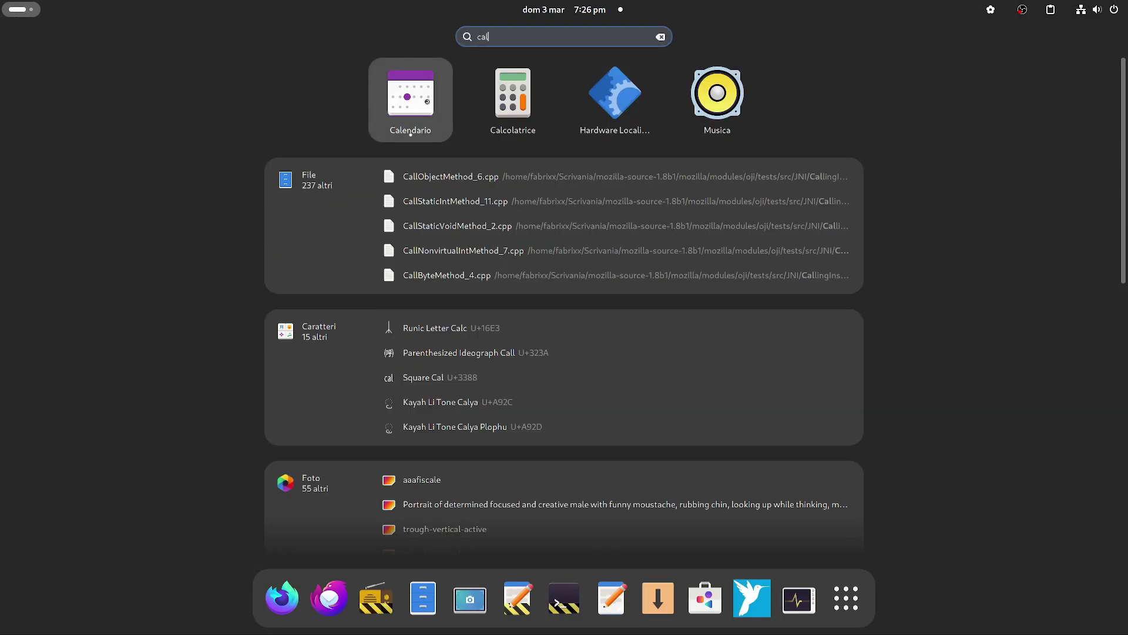
Launch Calendario and show its 46.beta version information
{"action": "left_click", "coordinate": [427, 107]}
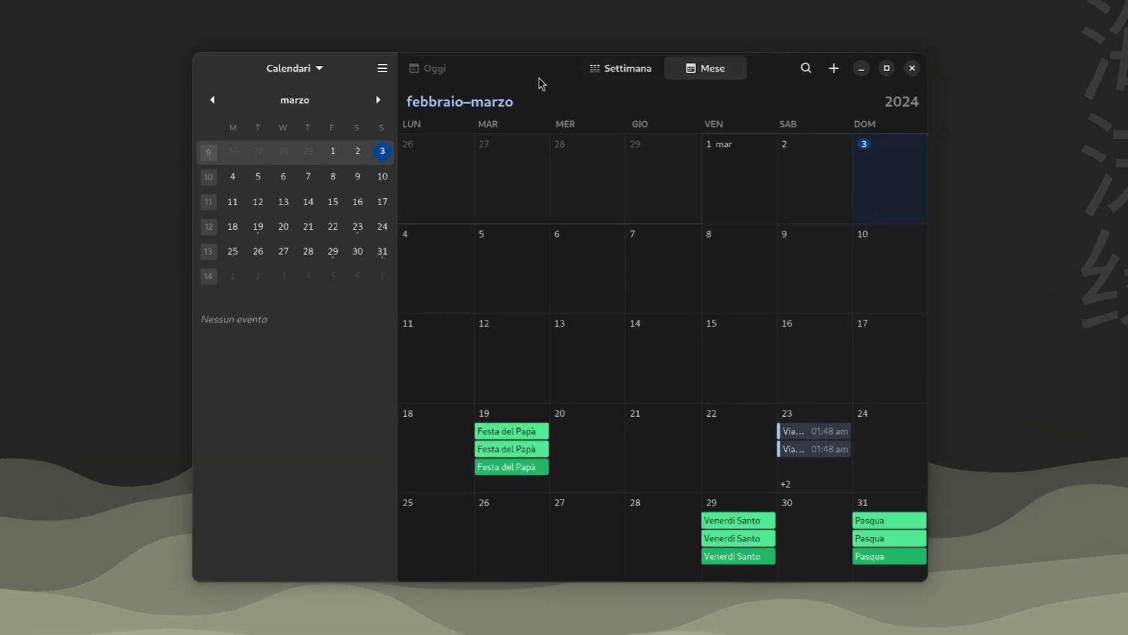
{"action": "left_click", "coordinate": [382, 71]}
{"action": "left_click", "coordinate": [403, 206]}
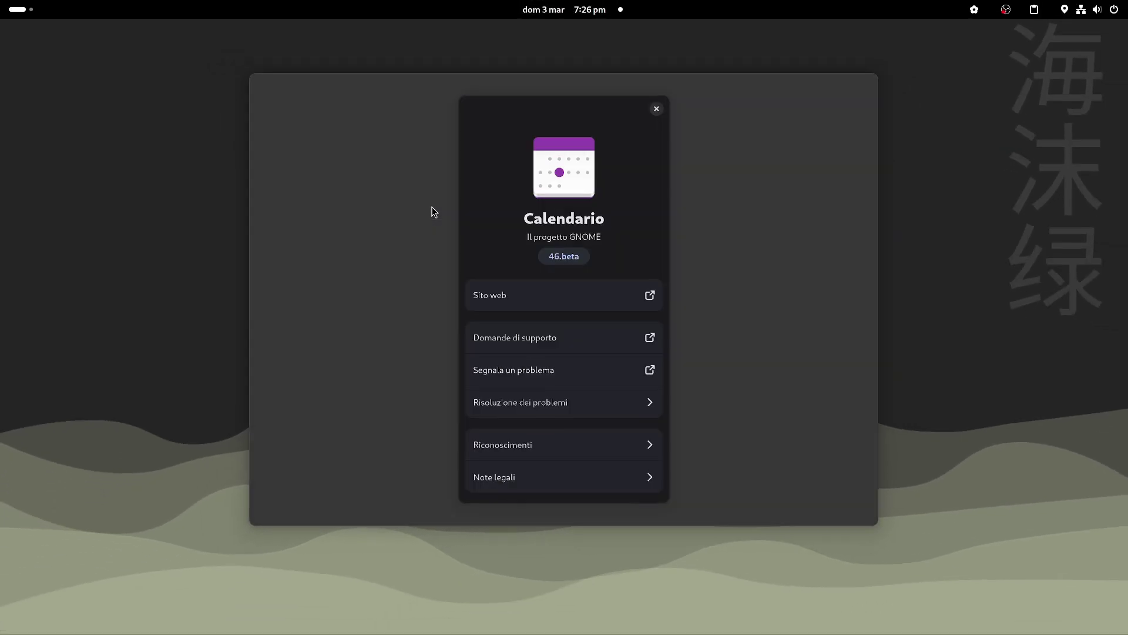
{"action": "type", "text": "cal"}
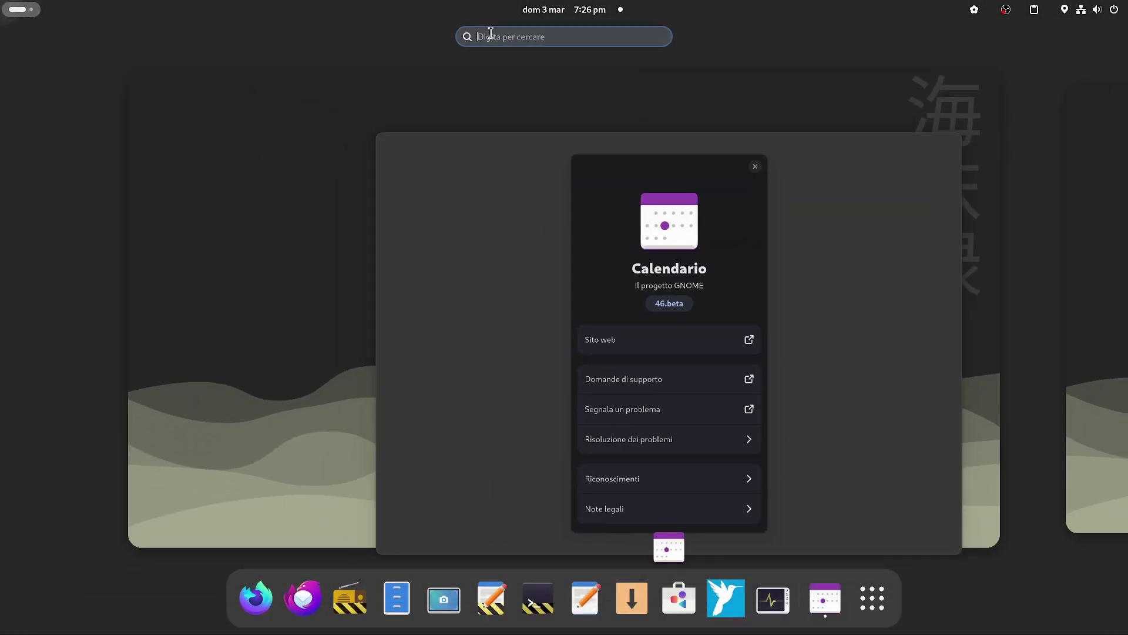
{"action": "type", "text": "c"}
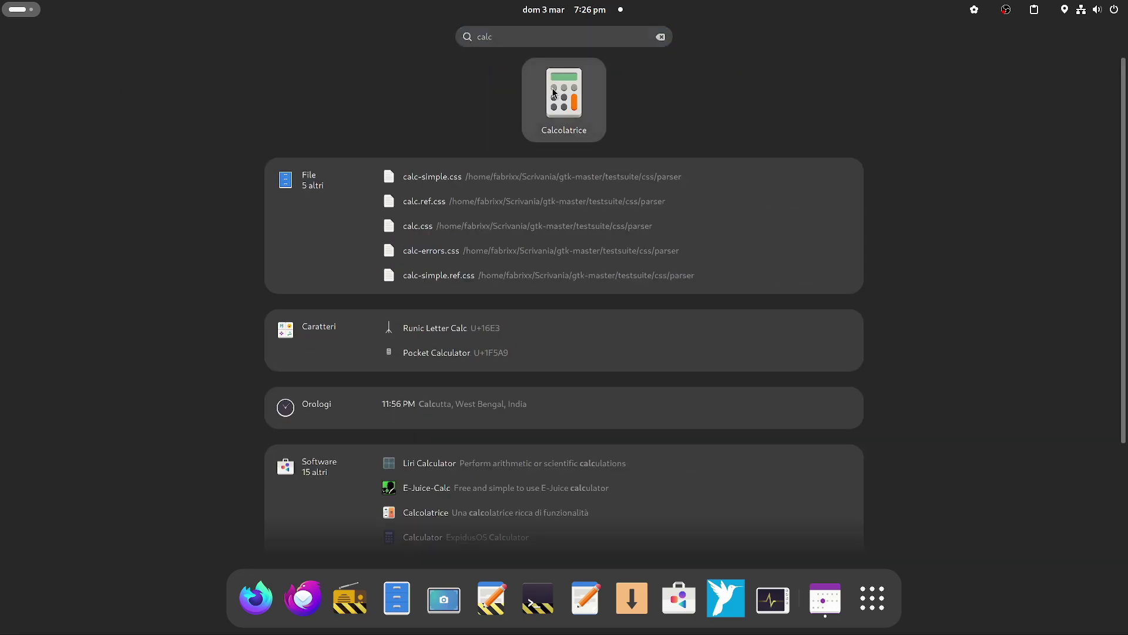
Show the Calculator's version information, then close Calculator and Calendar with their dialogs
{"action": "key", "text": "Escape"}
{"action": "key", "text": "Escape"}
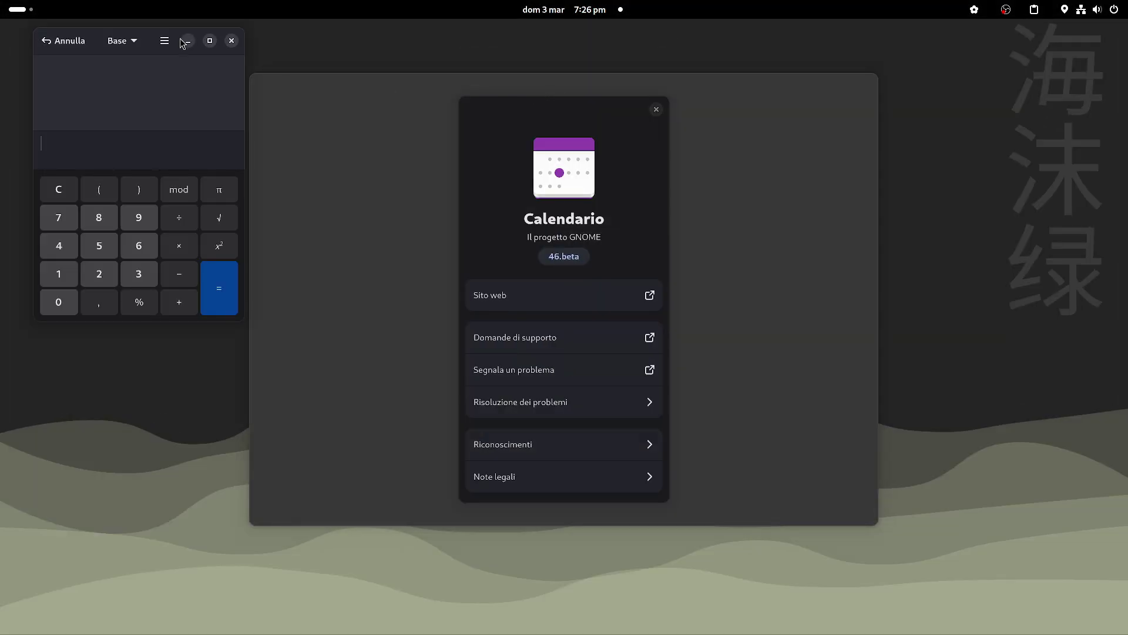
{"action": "left_click", "coordinate": [164, 41]}
{"action": "left_click", "coordinate": [193, 256]}
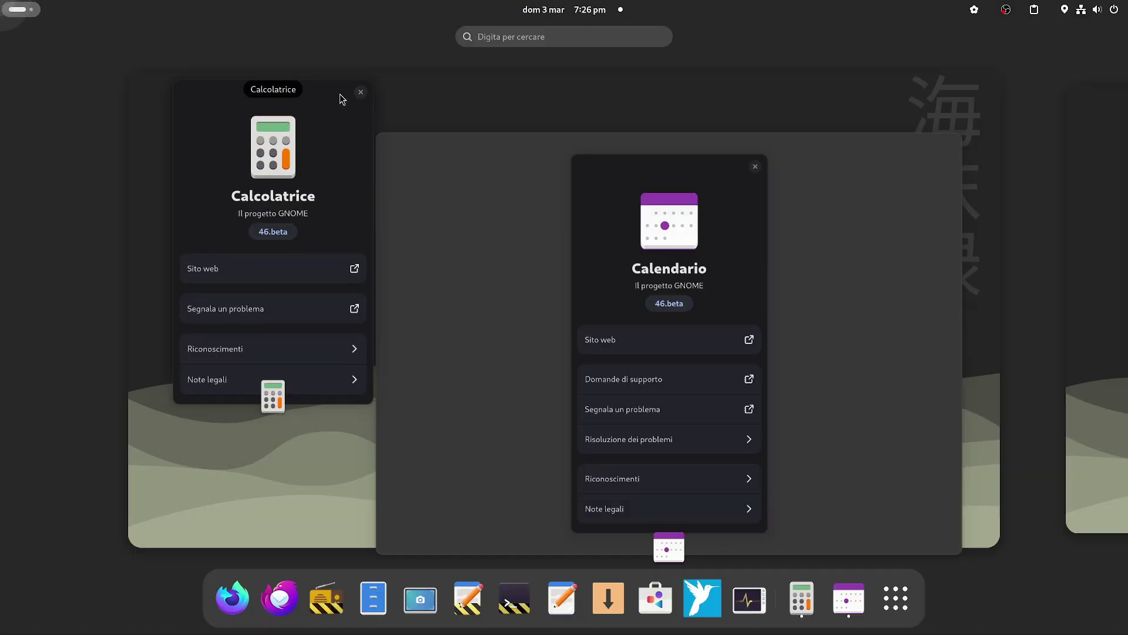
{"action": "left_click", "coordinate": [343, 97]}
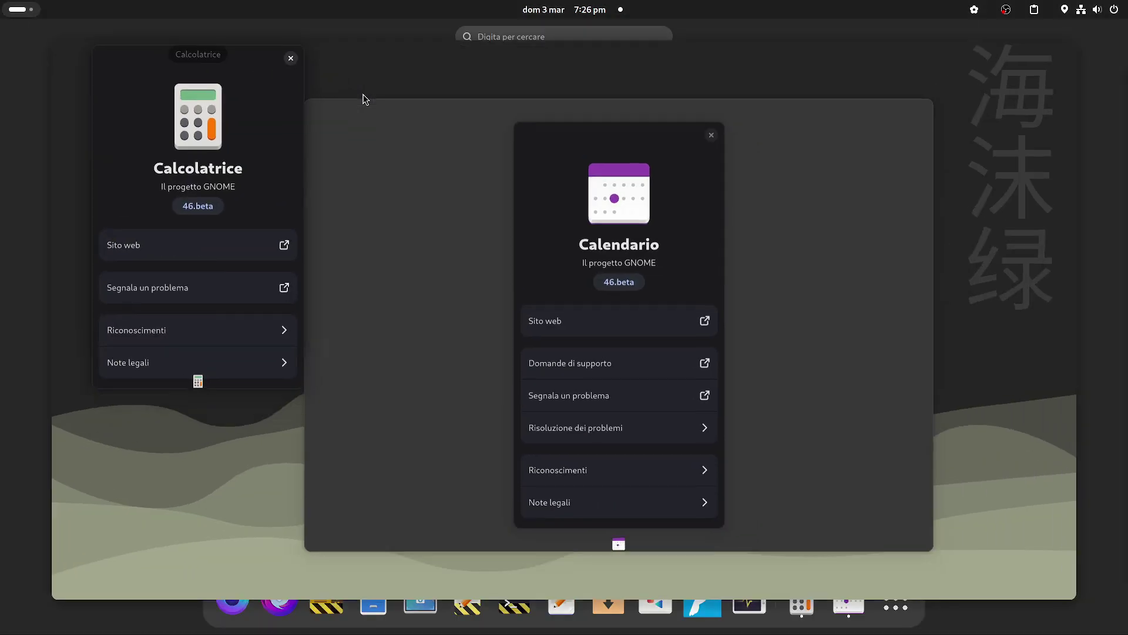
{"action": "left_click", "coordinate": [231, 34]}
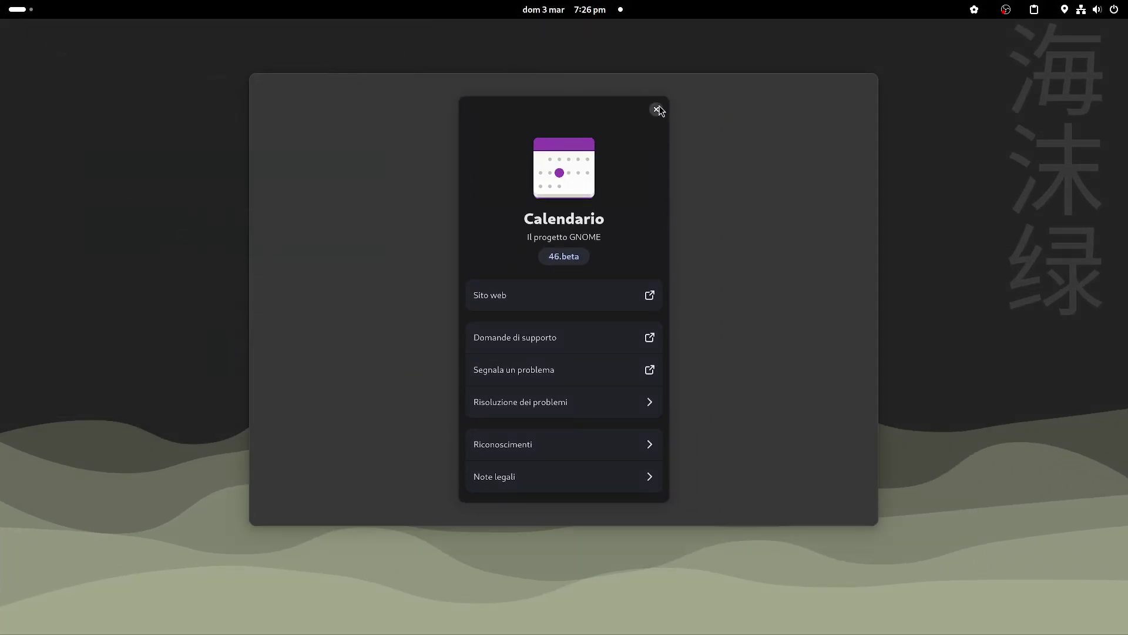
{"action": "left_click", "coordinate": [656, 110]}
{"action": "left_click", "coordinate": [868, 91]}
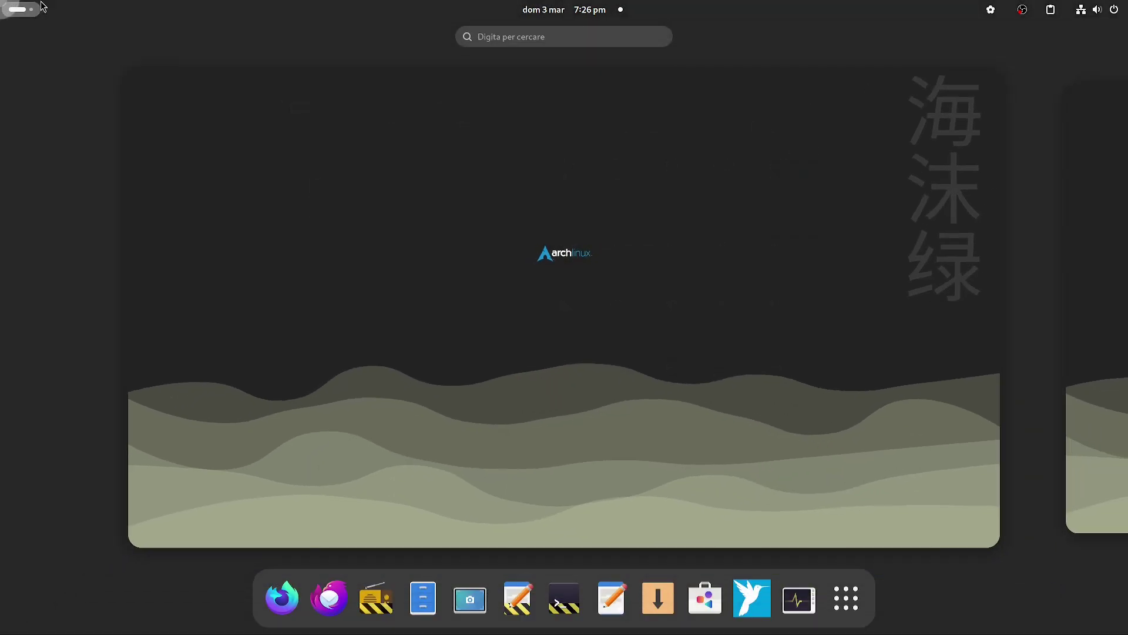
{"action": "type", "text": "cat"}
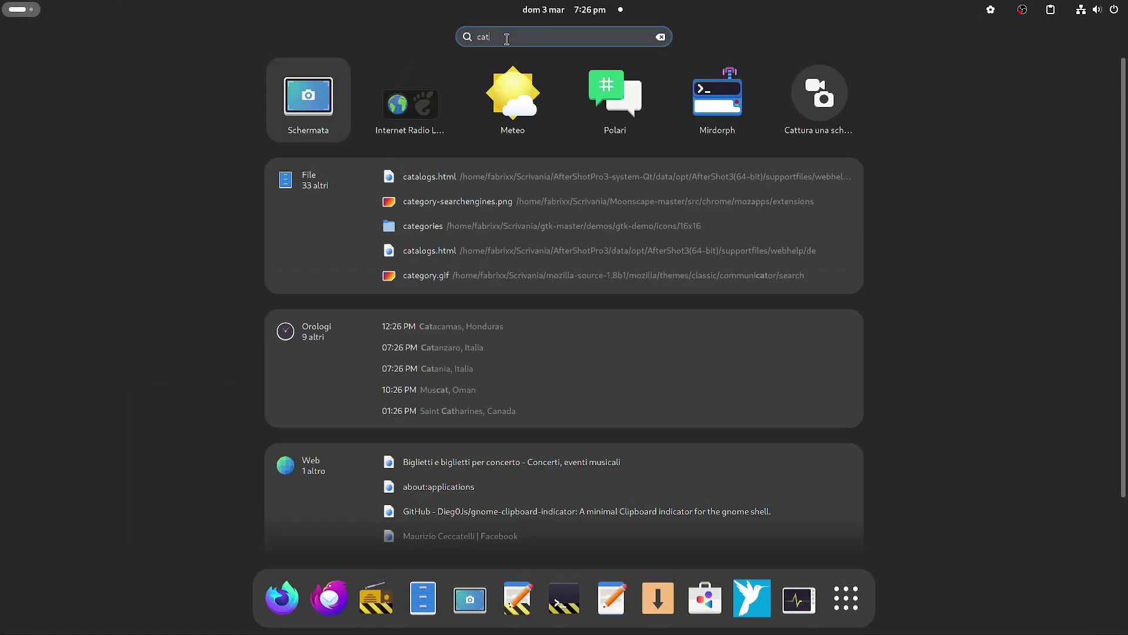
Launch the screenshot tool and toggle between Schermo and selected-area capture
{"action": "left_click", "coordinate": [818, 117]}
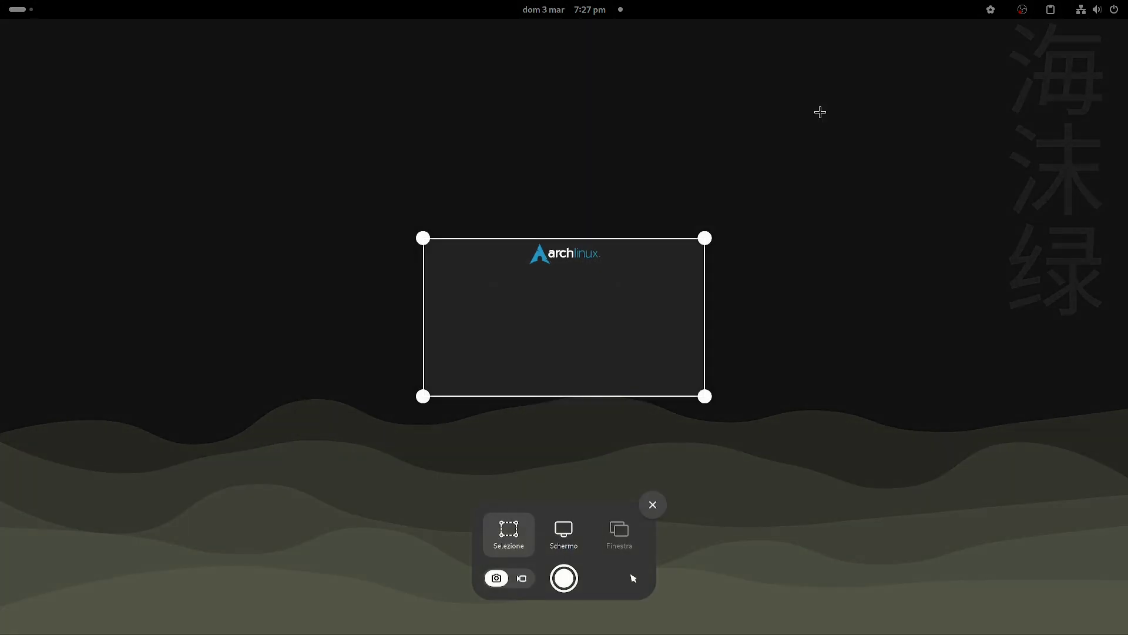
{"action": "left_click", "coordinate": [563, 532]}
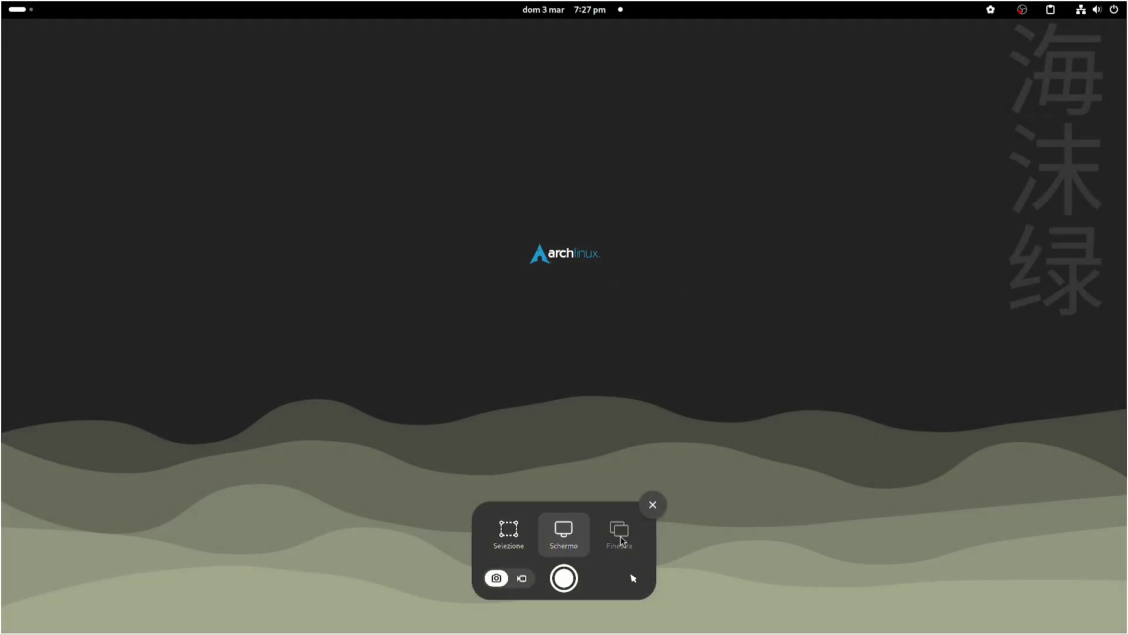
{"action": "left_click", "coordinate": [508, 533]}
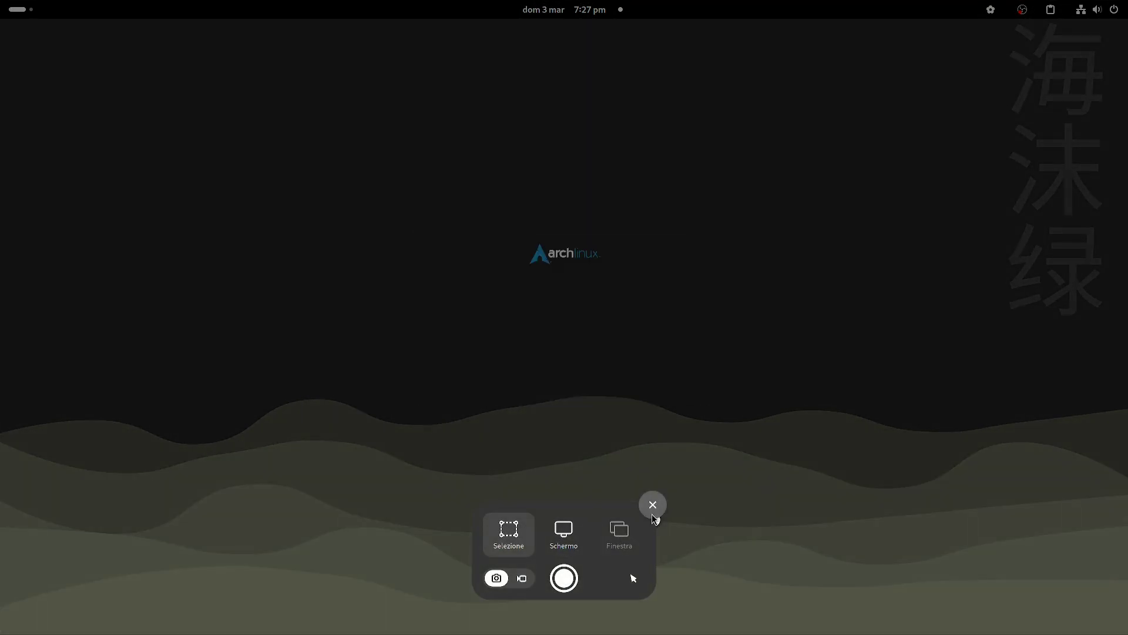
Launch Connessioni from the full applications list in the Activities overview
{"action": "left_click", "coordinate": [652, 504]}
{"action": "left_click", "coordinate": [18, 10]}
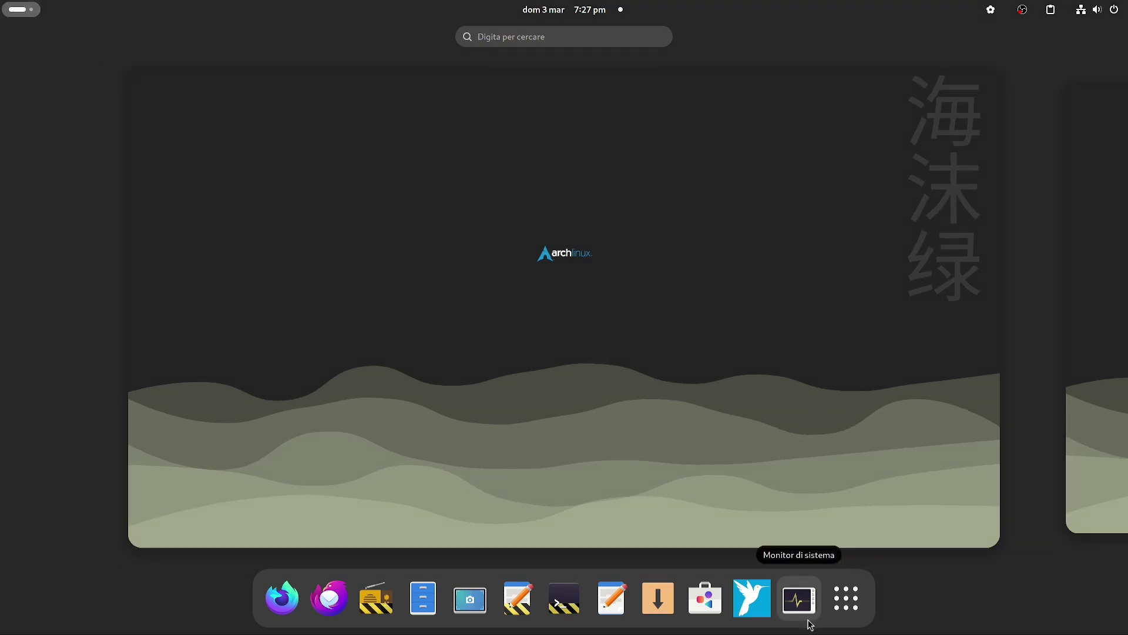
{"action": "left_click", "coordinate": [846, 603]}
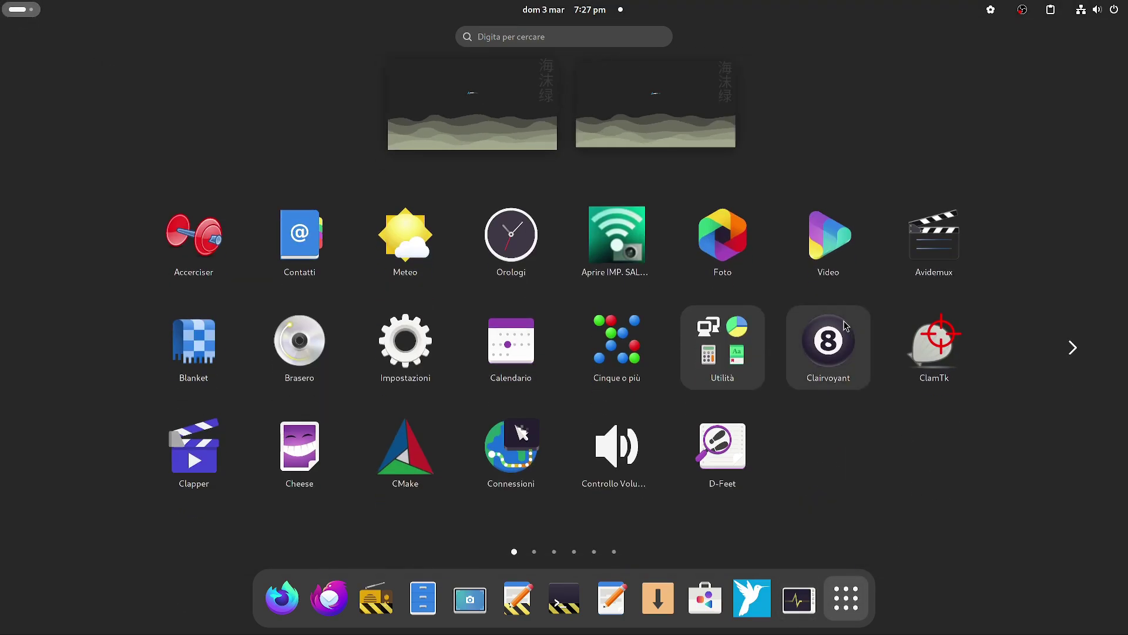
{"action": "left_click", "coordinate": [512, 450]}
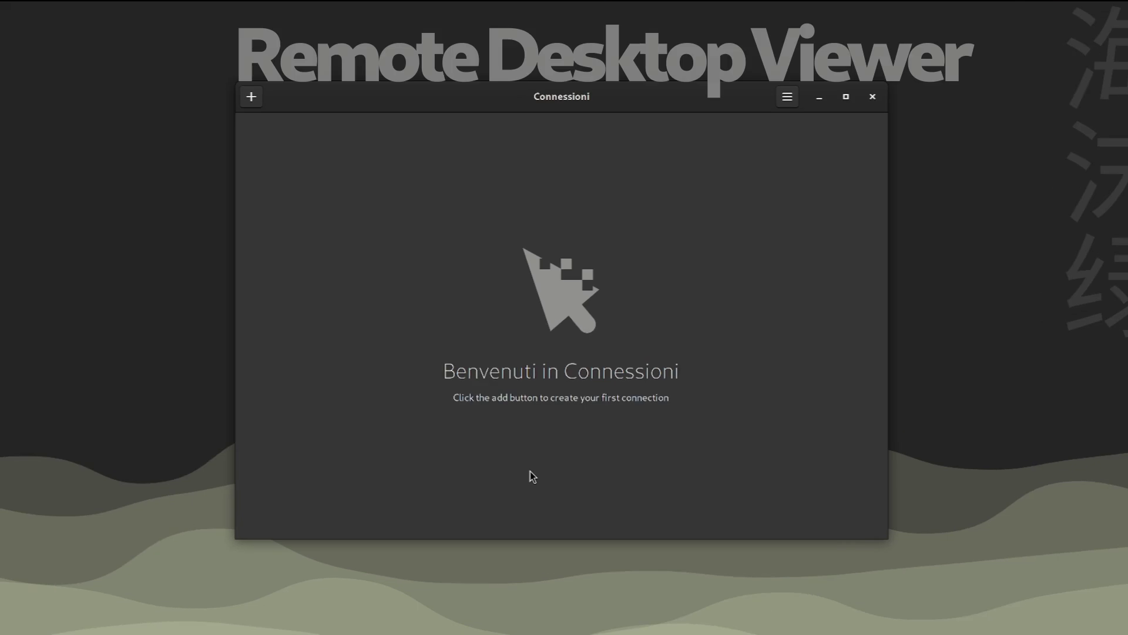
View Informazioni su Connessioni (version 46.beta-22d4d18), then close the dialog and the window
{"action": "left_click", "coordinate": [788, 97]}
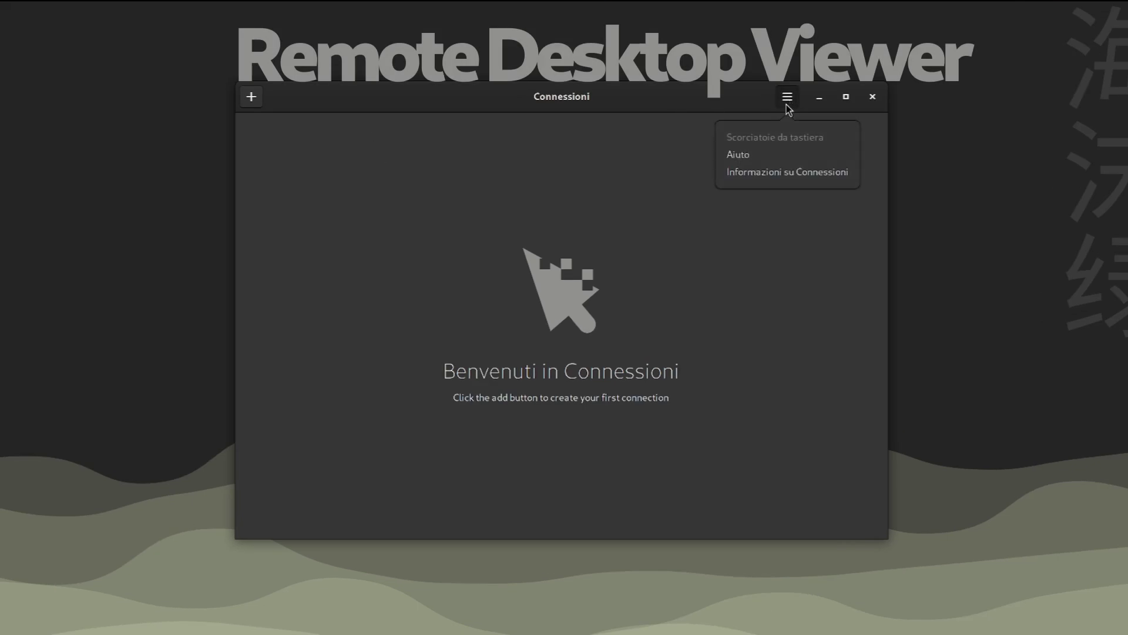
{"action": "left_click", "coordinate": [788, 172]}
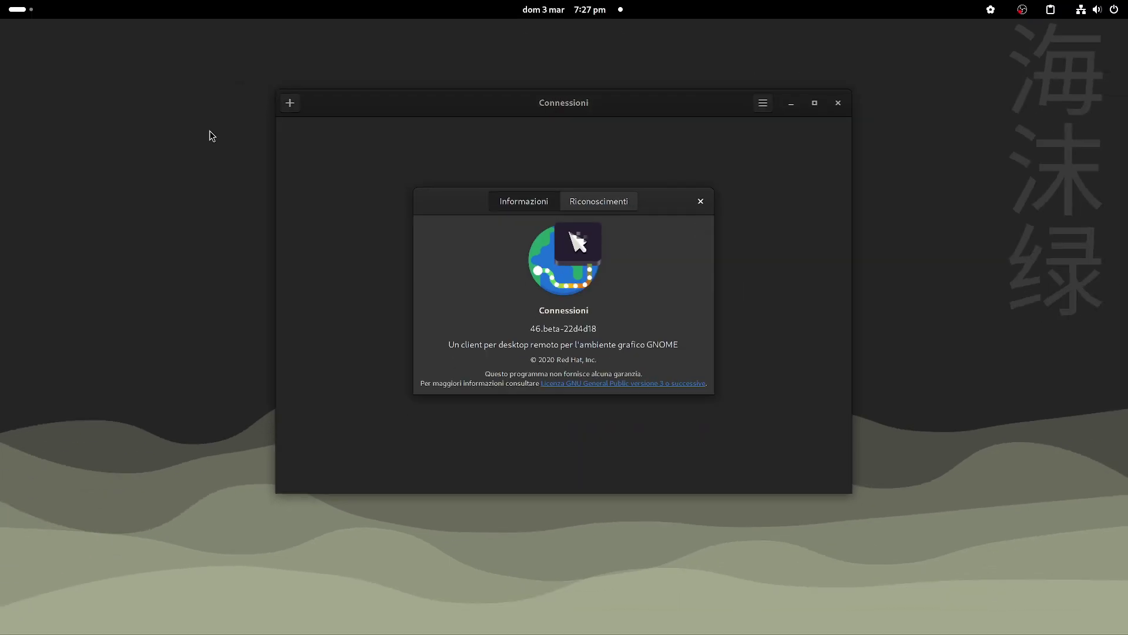
{"action": "key", "text": "super"}
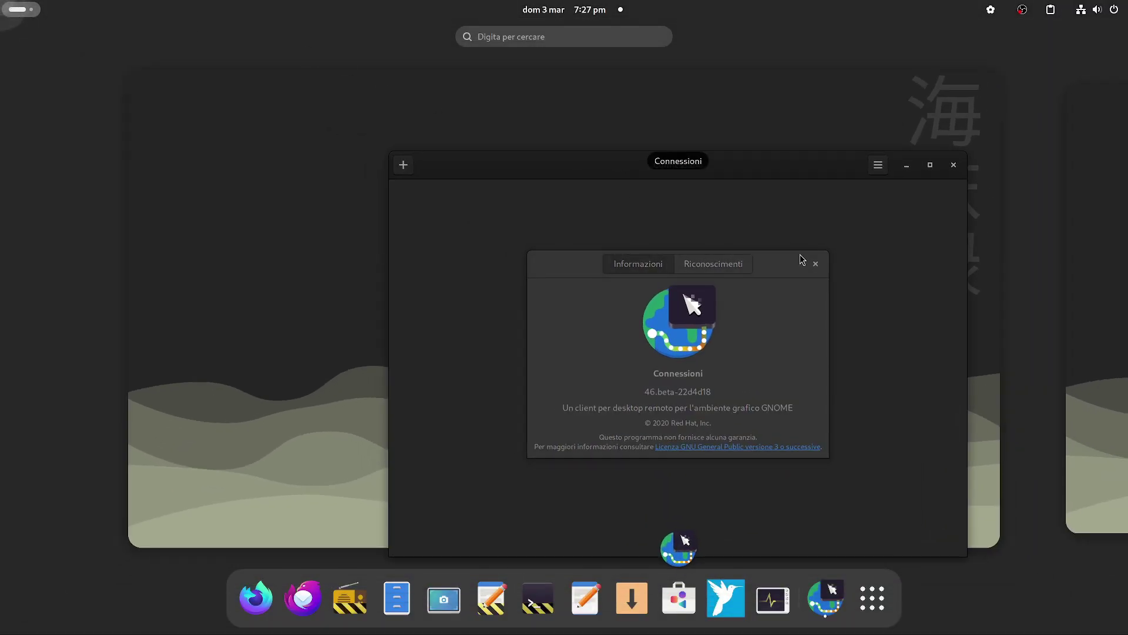
{"action": "left_click", "coordinate": [799, 255]}
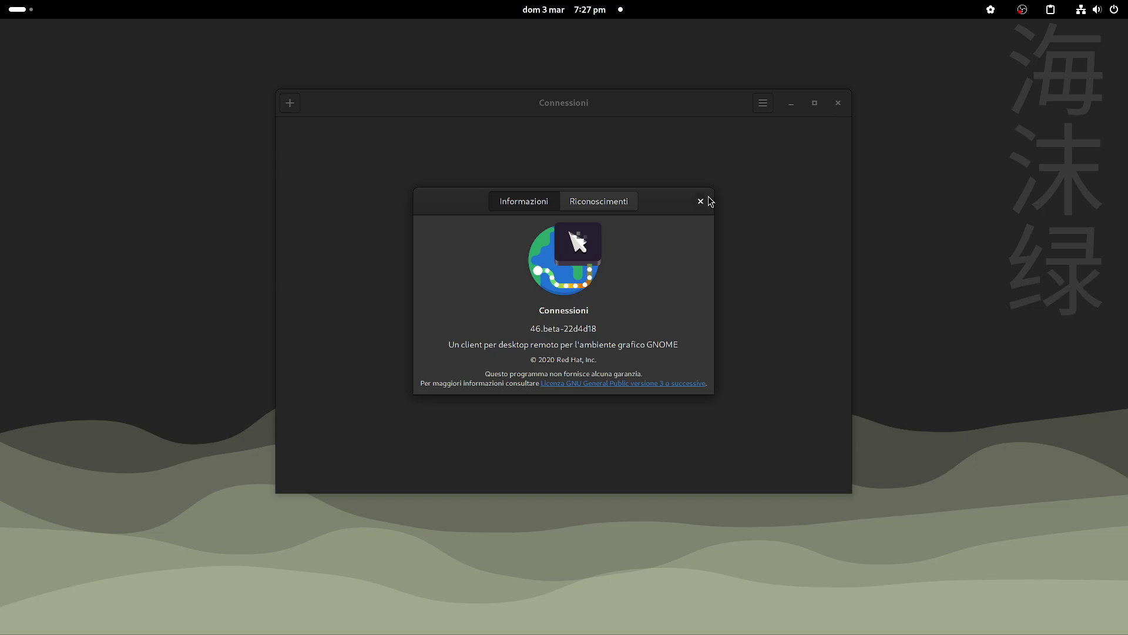
{"action": "left_click", "coordinate": [701, 201]}
{"action": "left_click", "coordinate": [839, 103]}
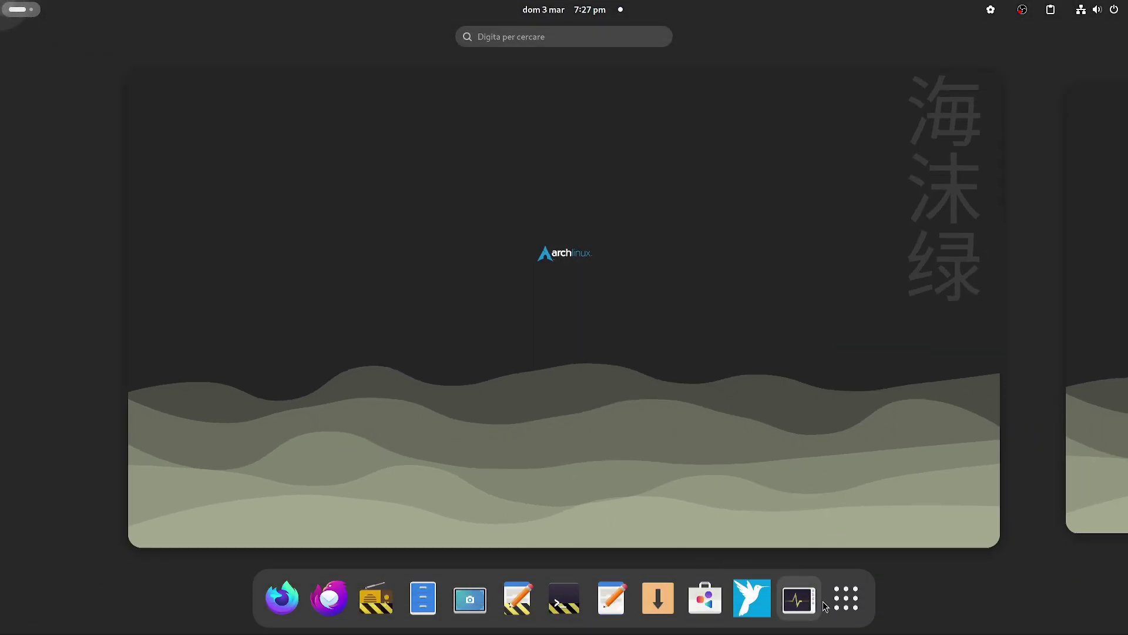
Launch Image Viewer from page 3 of the app grid, see its empty start screen, and close it
{"action": "left_click", "coordinate": [826, 605]}
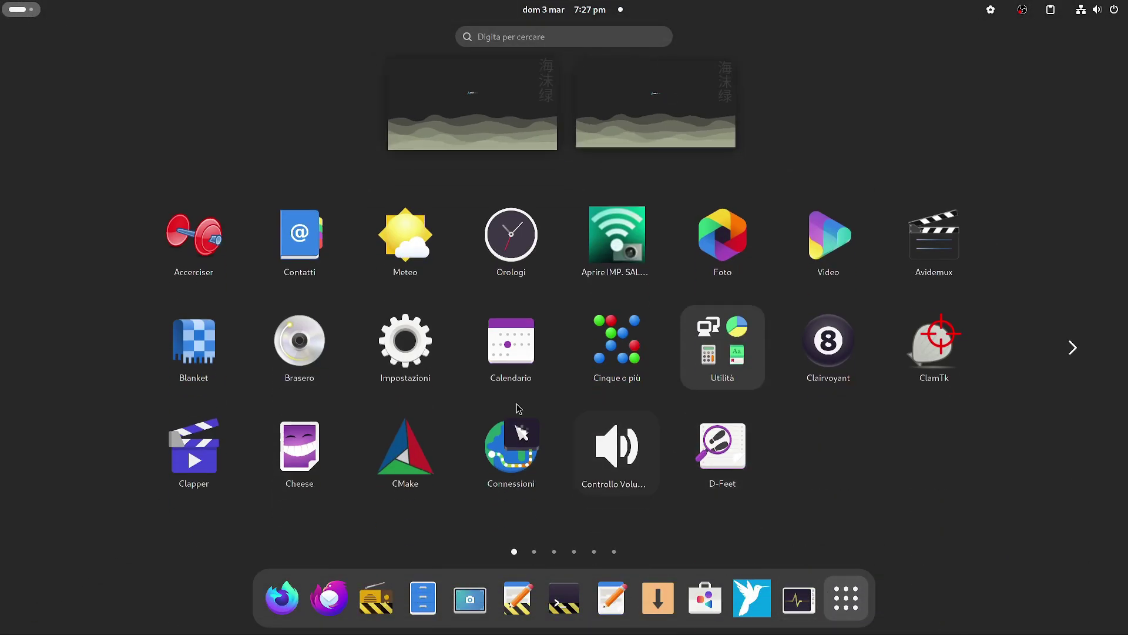
{"action": "left_click", "coordinate": [1071, 351]}
{"action": "left_click", "coordinate": [1072, 353]}
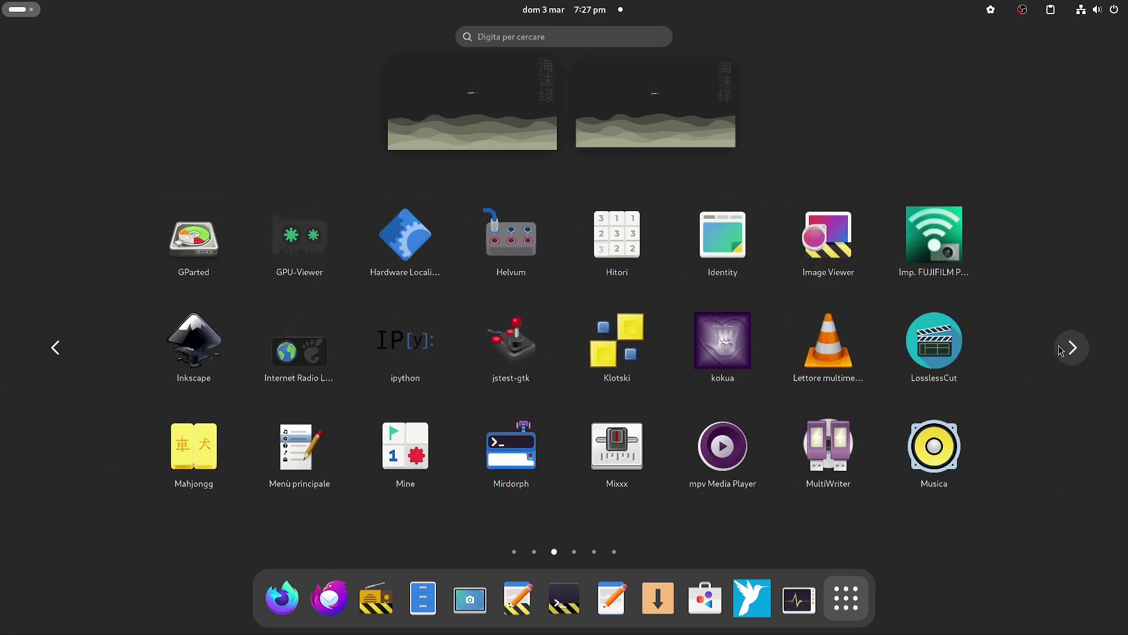
{"action": "left_click", "coordinate": [838, 258]}
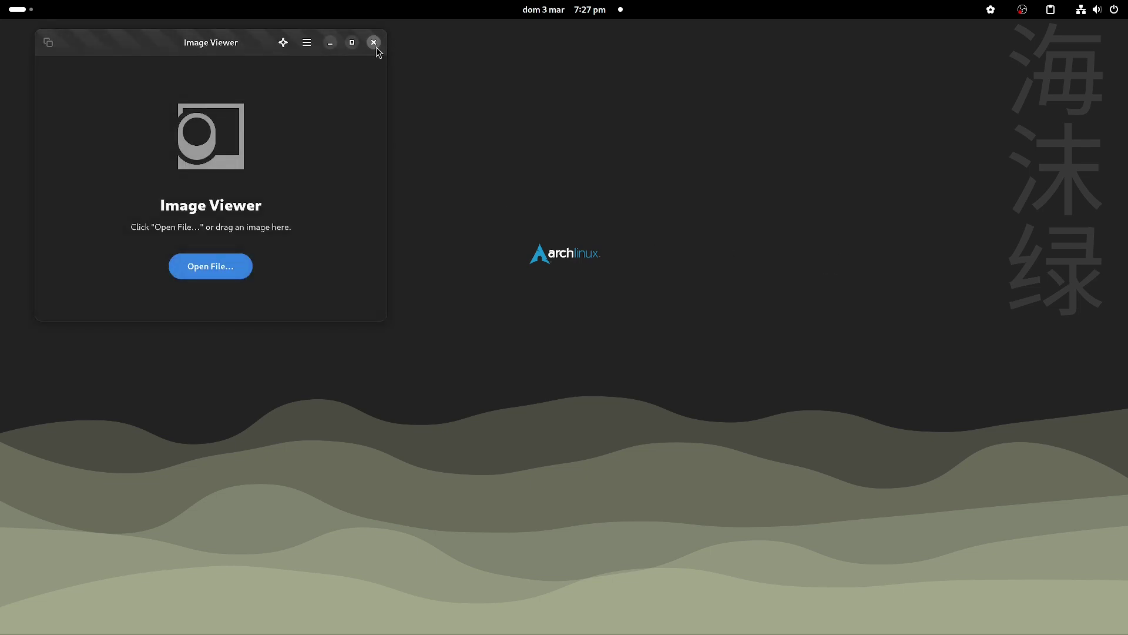
{"action": "left_click", "coordinate": [374, 42]}
Reopen the app grid, page to GIMP and launch it
{"action": "left_click", "coordinate": [834, 593]}
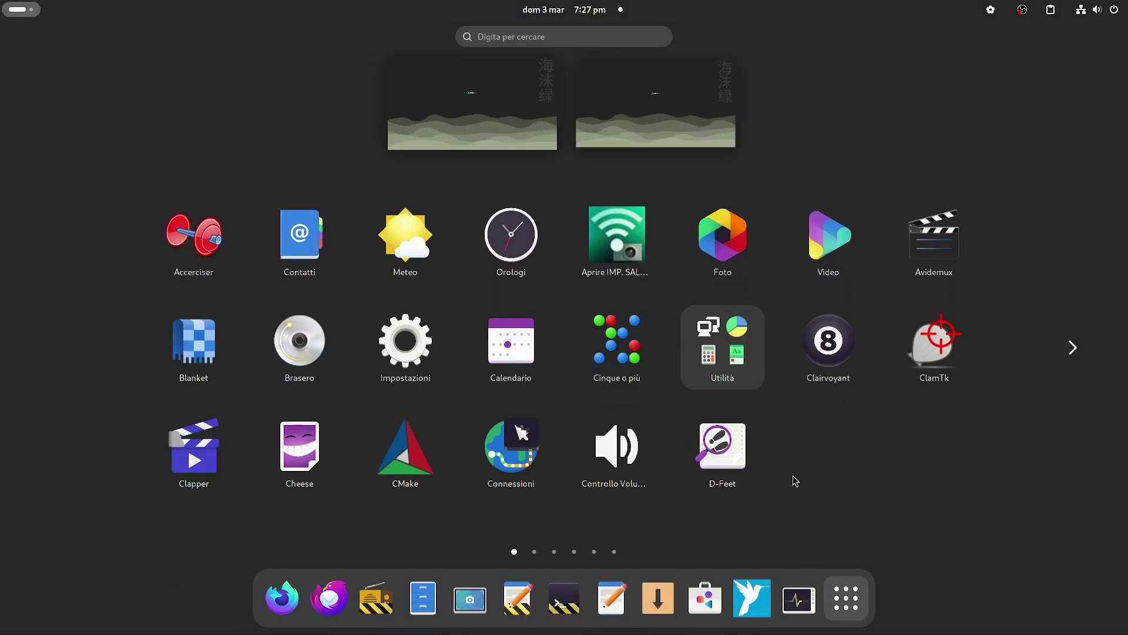
{"action": "left_click", "coordinate": [1074, 350]}
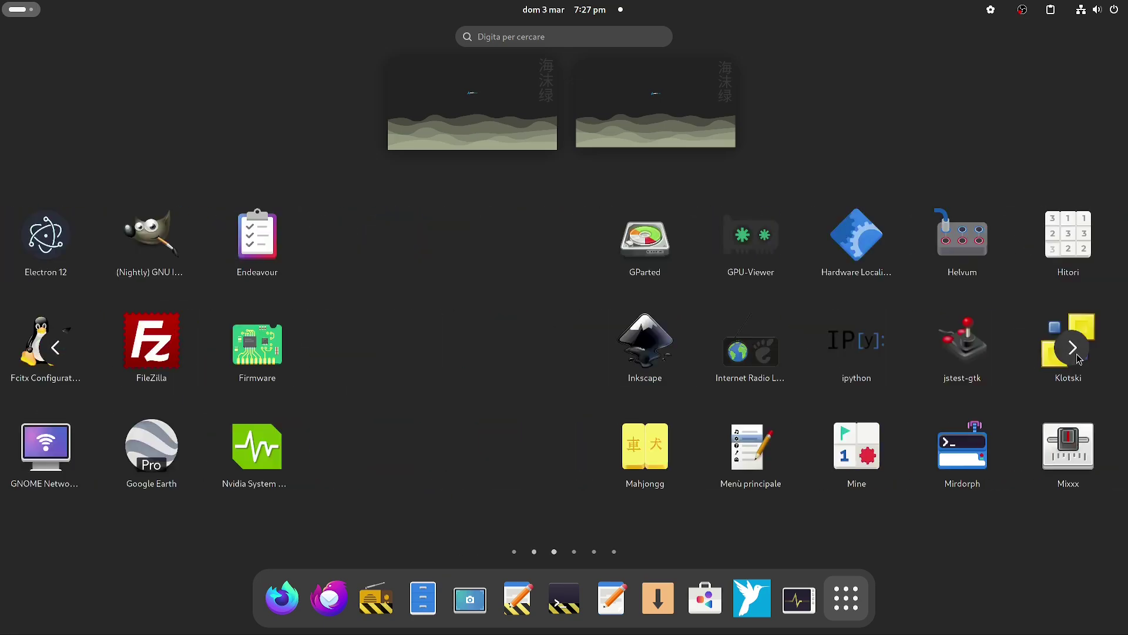
{"action": "left_click", "coordinate": [55, 349]}
{"action": "left_click", "coordinate": [838, 255]}
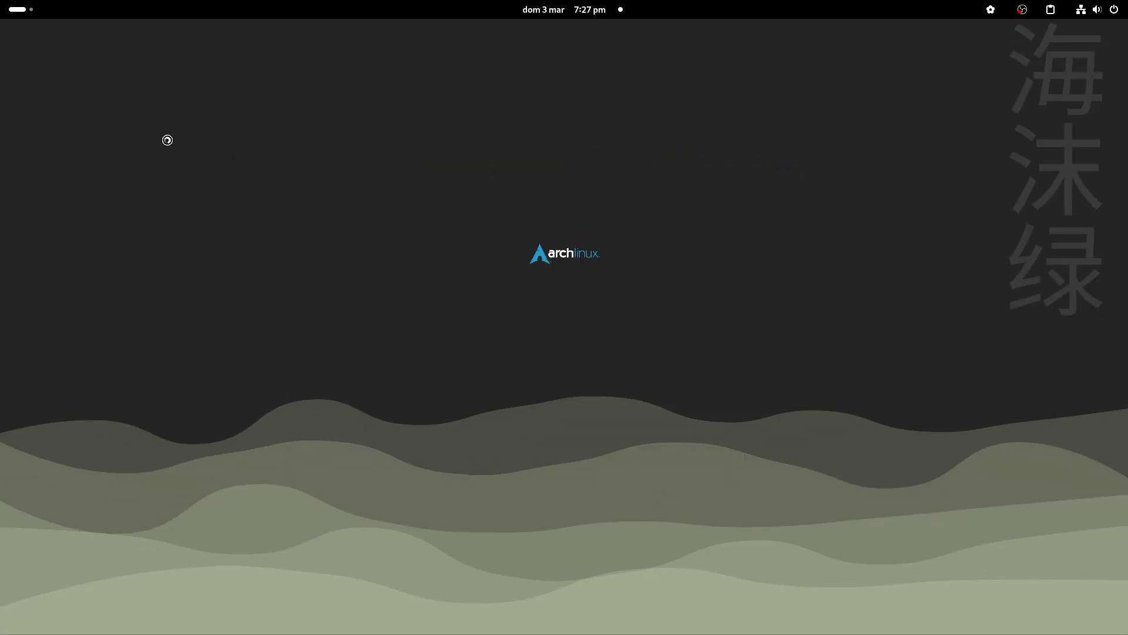
Bring GIMP's main window to the front and maximise it
{"action": "key", "text": "super"}
{"action": "left_click", "coordinate": [431, 77]}
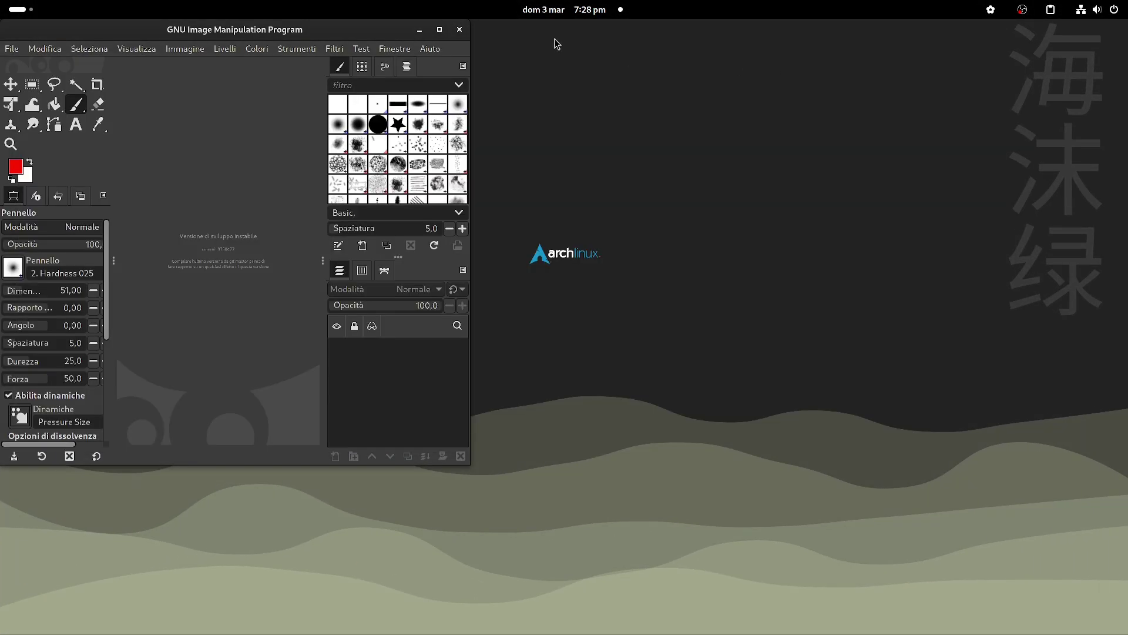
{"action": "left_click", "coordinate": [440, 30]}
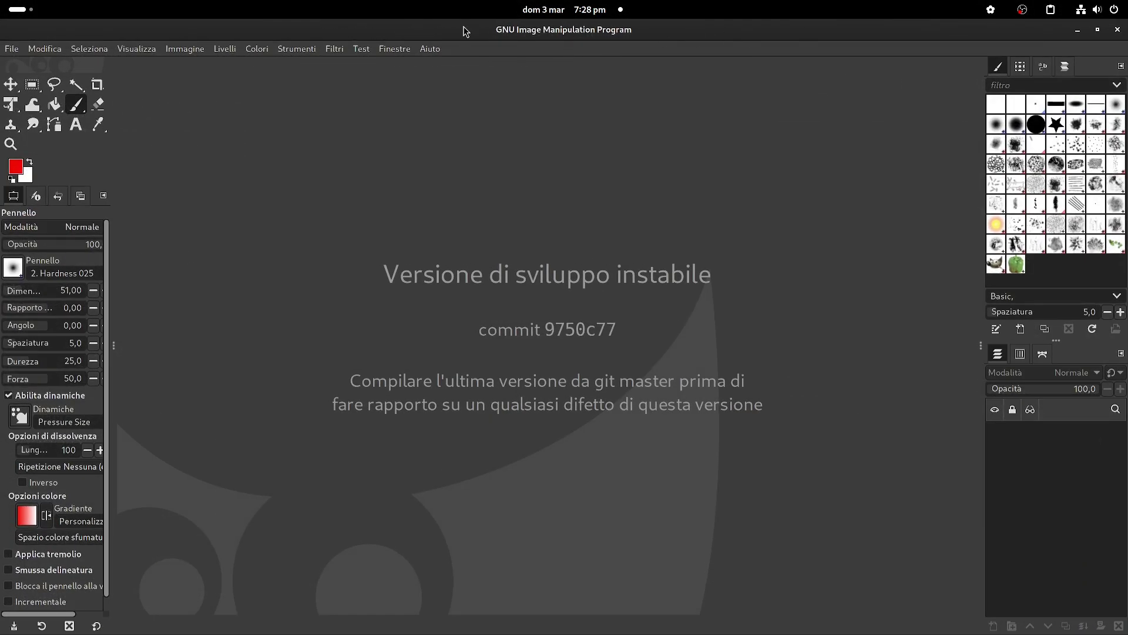
{"action": "left_click", "coordinate": [430, 48]}
View Aiuto > Informazioni showing development version 2.99.19, then close the dialog and GIMP
{"action": "left_click", "coordinate": [503, 208]}
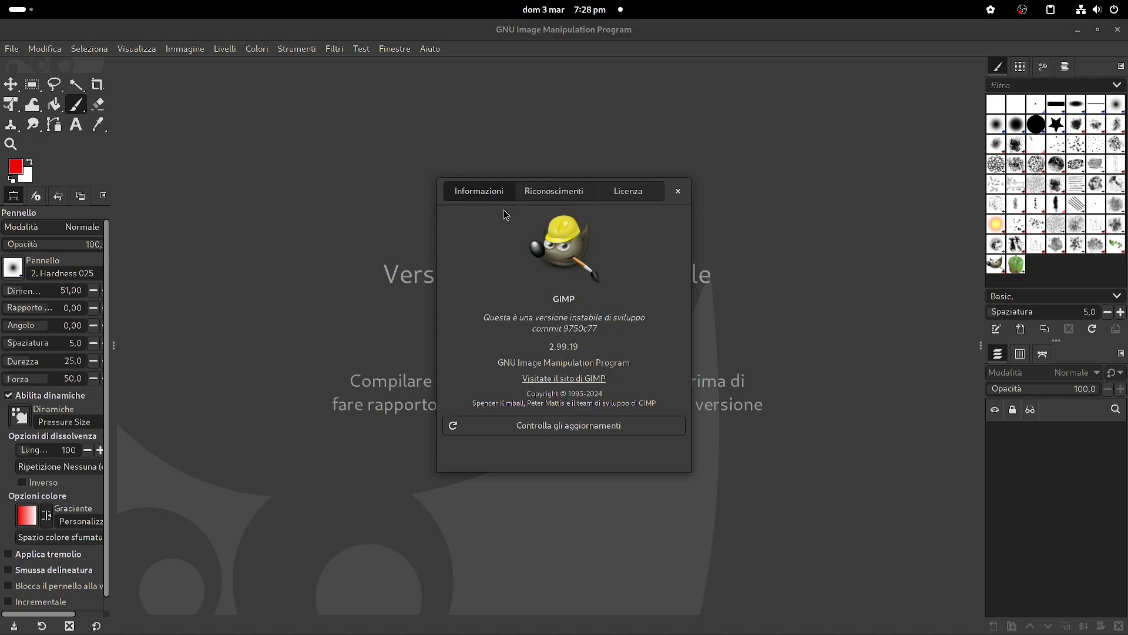
{"action": "left_click", "coordinate": [678, 191]}
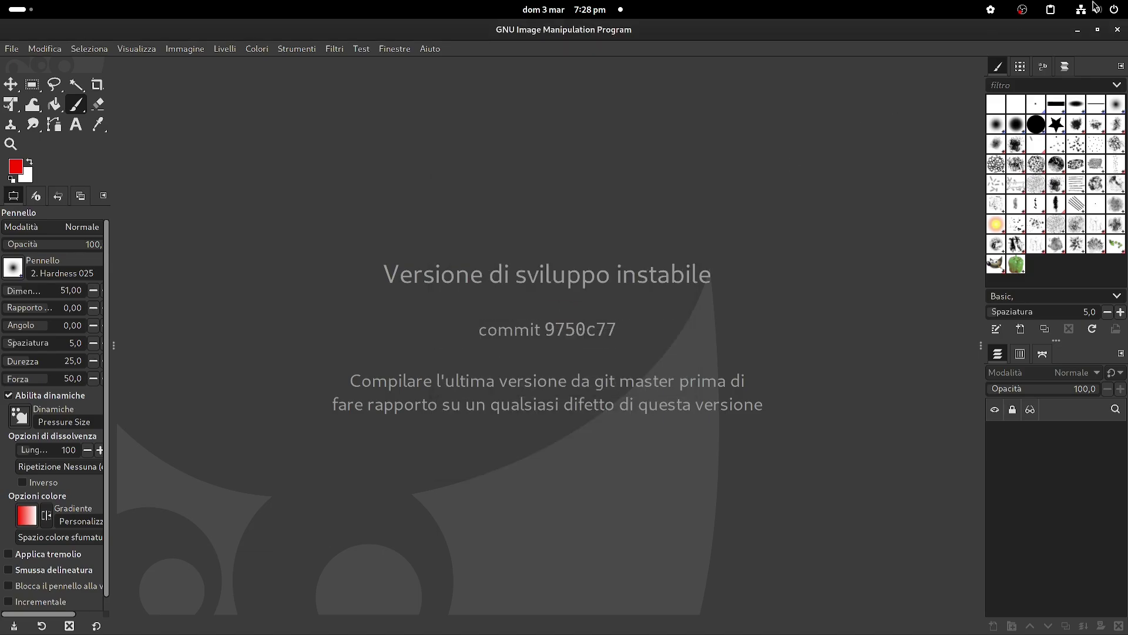
{"action": "left_click", "coordinate": [1117, 31]}
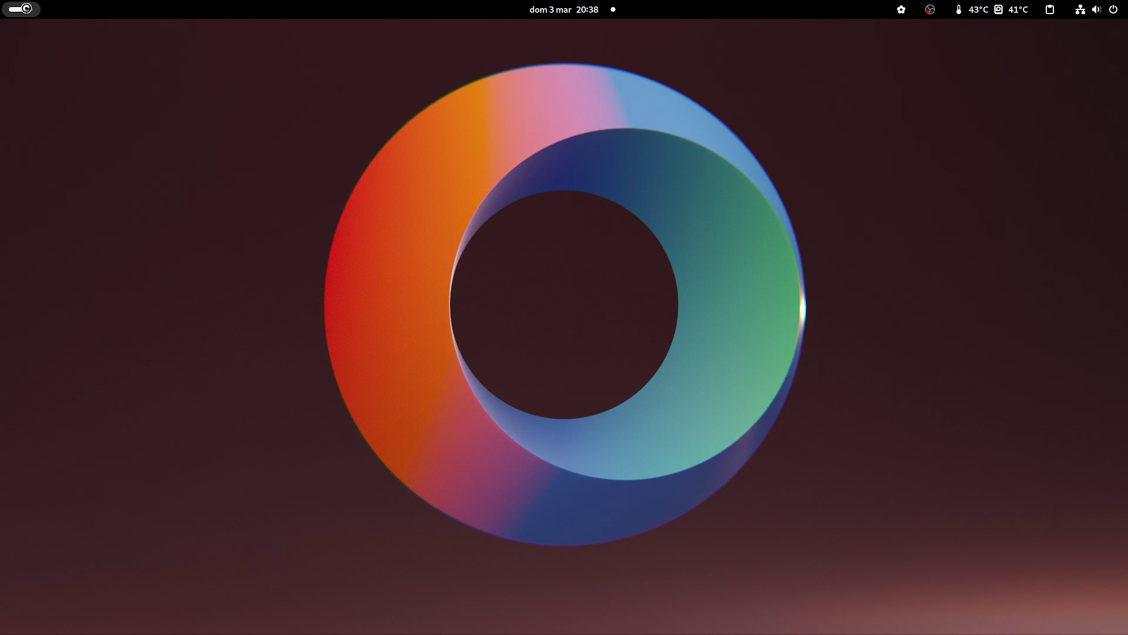
Launch Files from the overview dock and enter .local/share in the home folder
{"action": "left_click", "coordinate": [25, 9]}
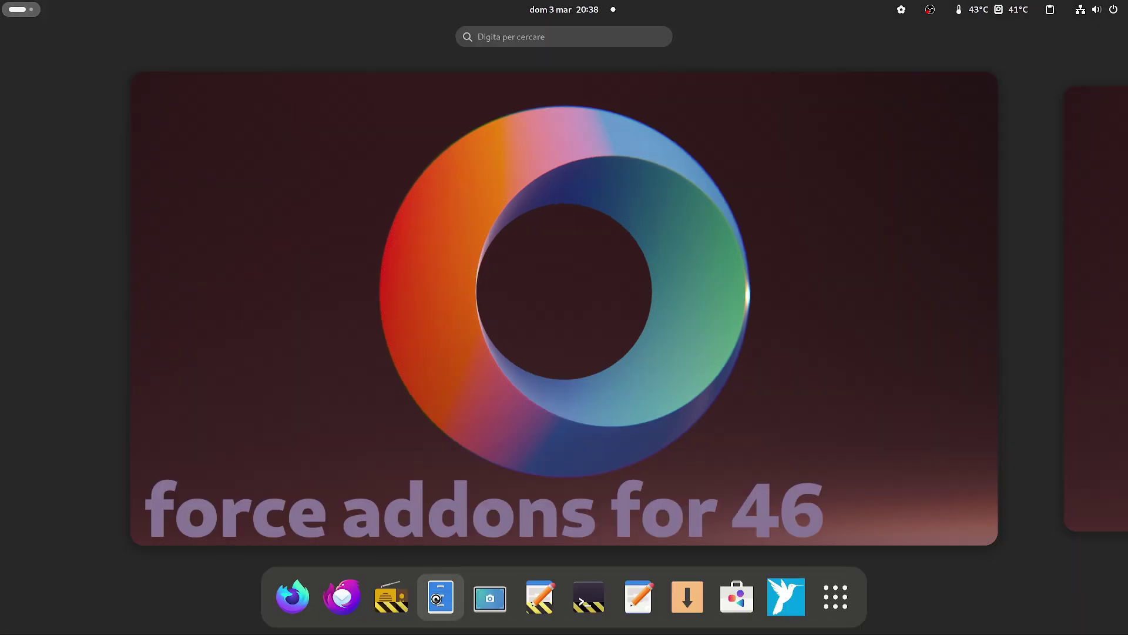
{"action": "left_click", "coordinate": [439, 599]}
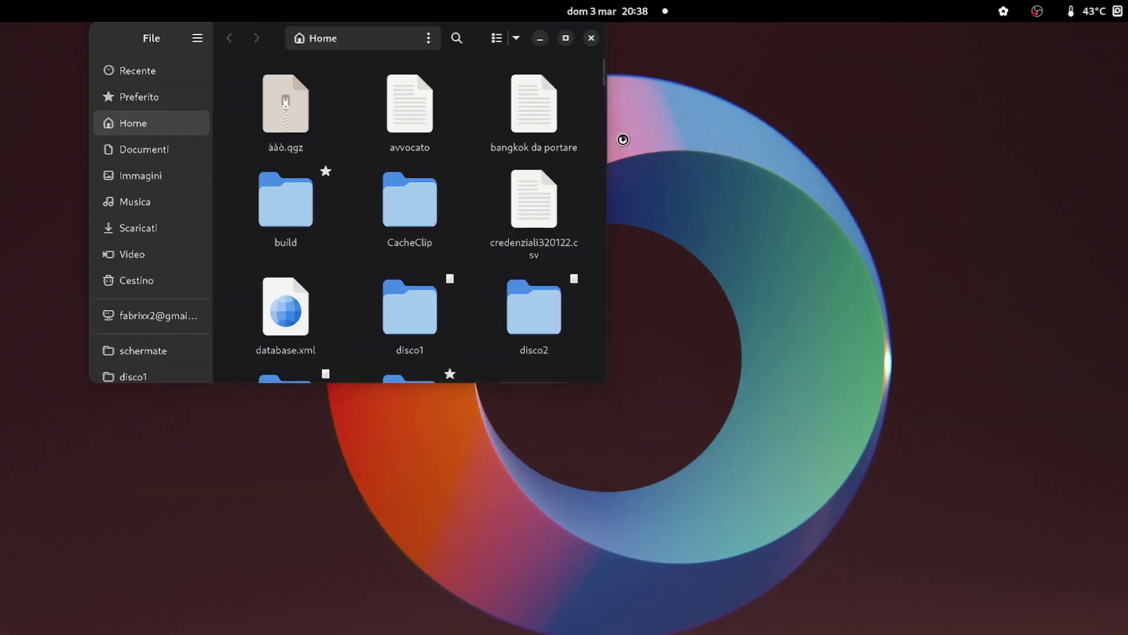
{"action": "left_click_drag", "start_coordinate": [600, 76], "coordinate": [588, 289]}
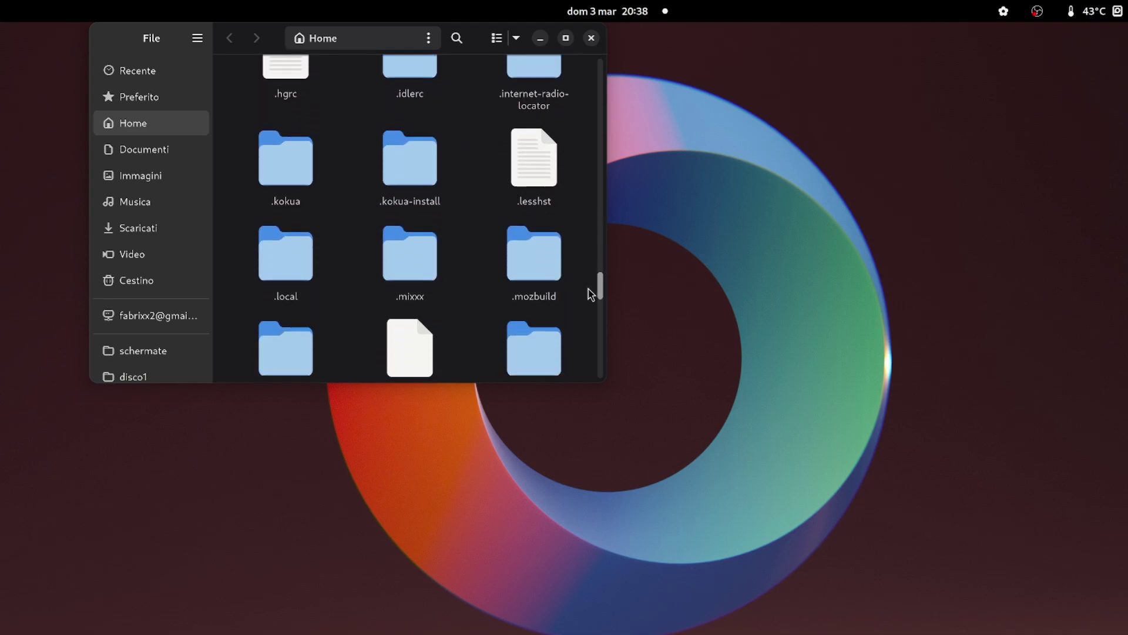
{"action": "double_click", "coordinate": [308, 253]}
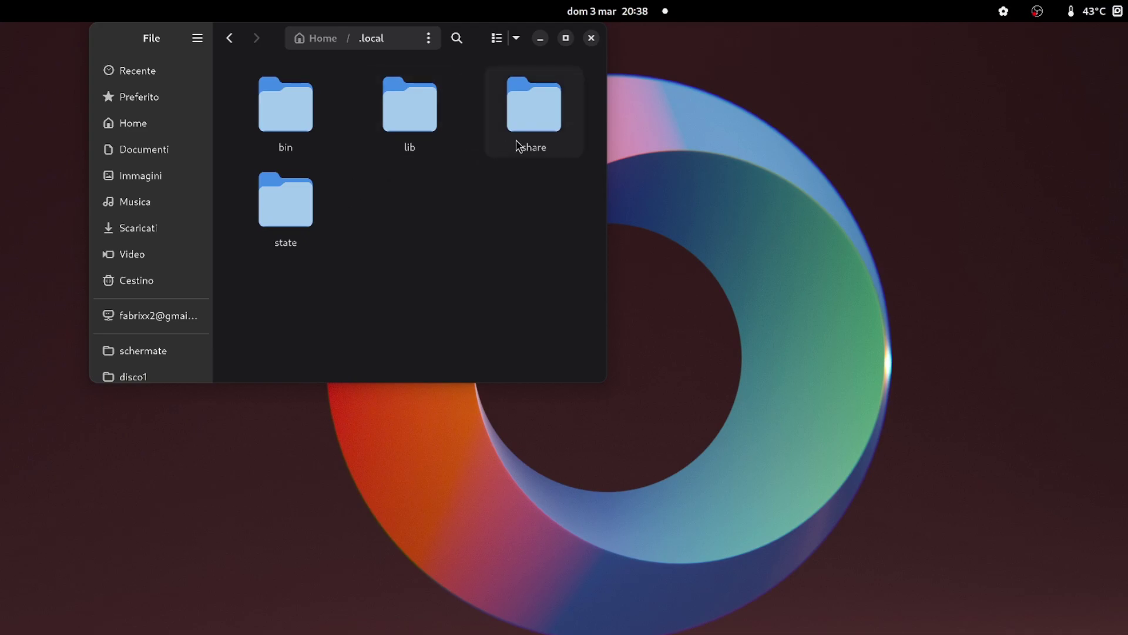
{"action": "double_click", "coordinate": [544, 131]}
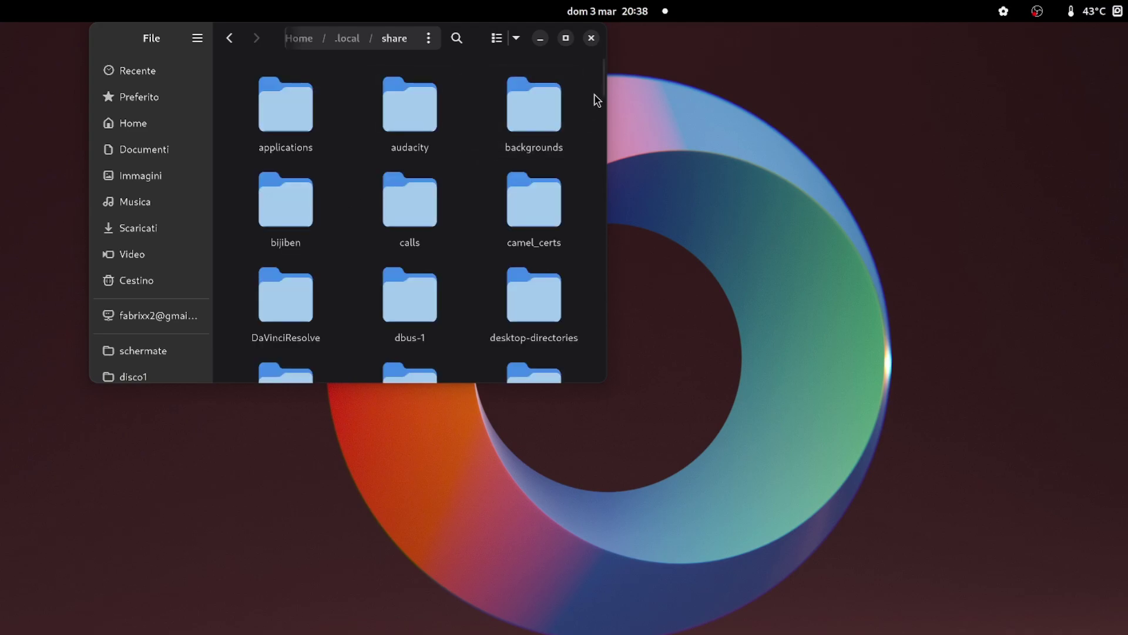
{"action": "left_click_drag", "start_coordinate": [602, 84], "coordinate": [600, 148]}
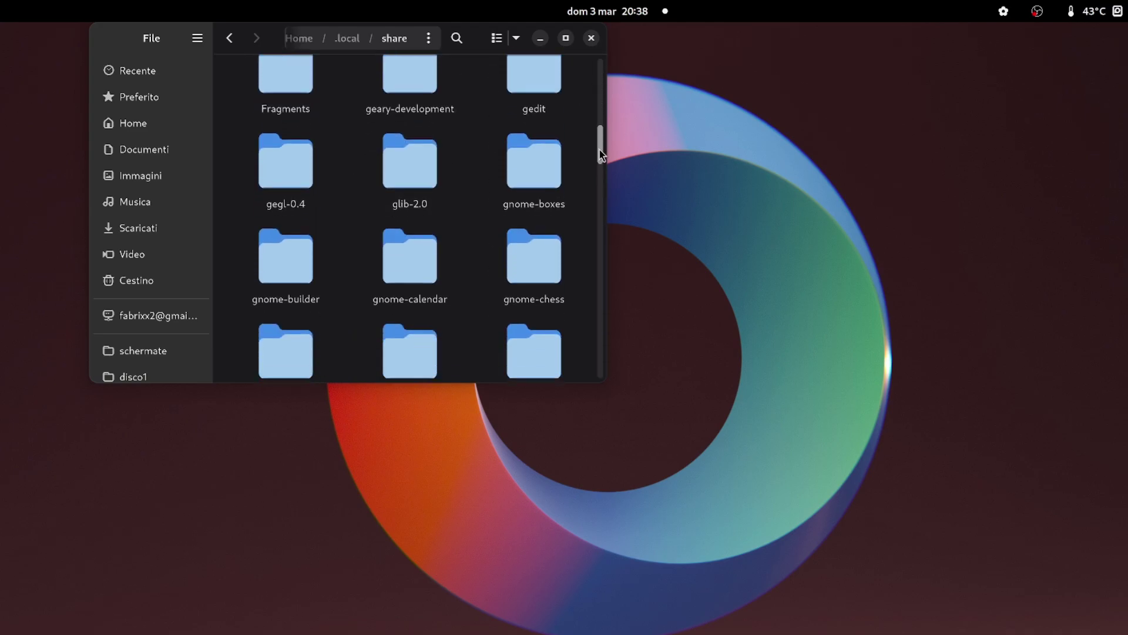
{"action": "scroll", "coordinate": [544, 321], "scroll_direction": "down", "scroll_amount": 1}
{"action": "scroll", "coordinate": [545, 317], "scroll_direction": "down", "scroll_amount": 3}
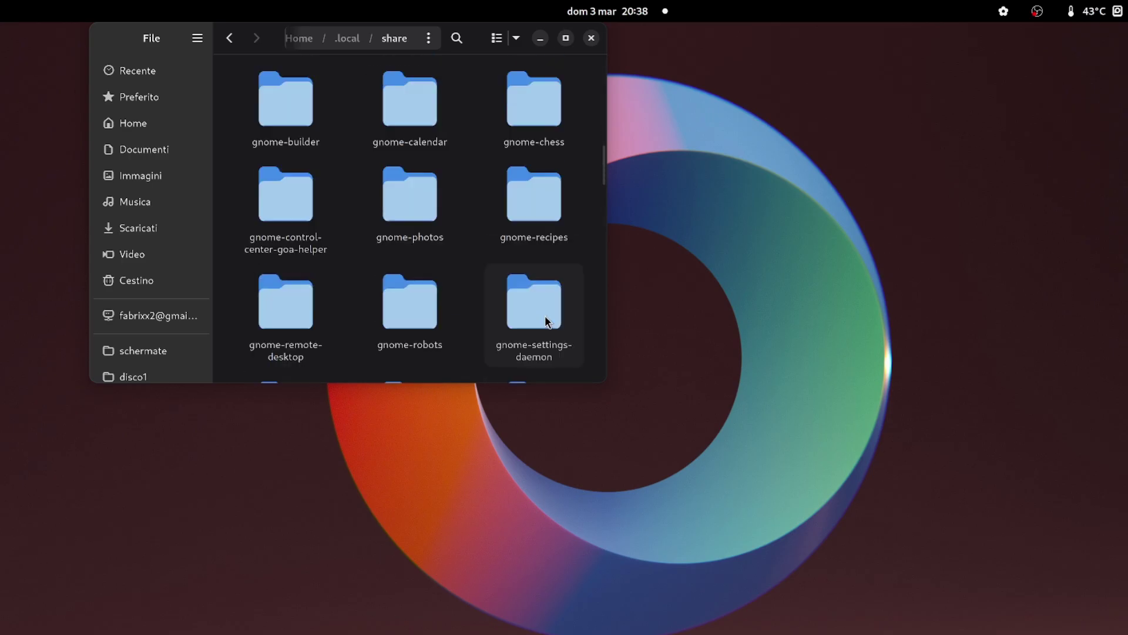
{"action": "scroll", "coordinate": [544, 315], "scroll_direction": "down", "scroll_amount": 2}
{"action": "scroll", "coordinate": [545, 316], "scroll_direction": "down", "scroll_amount": 2}
{"action": "scroll", "coordinate": [544, 314], "scroll_direction": "down", "scroll_amount": 2}
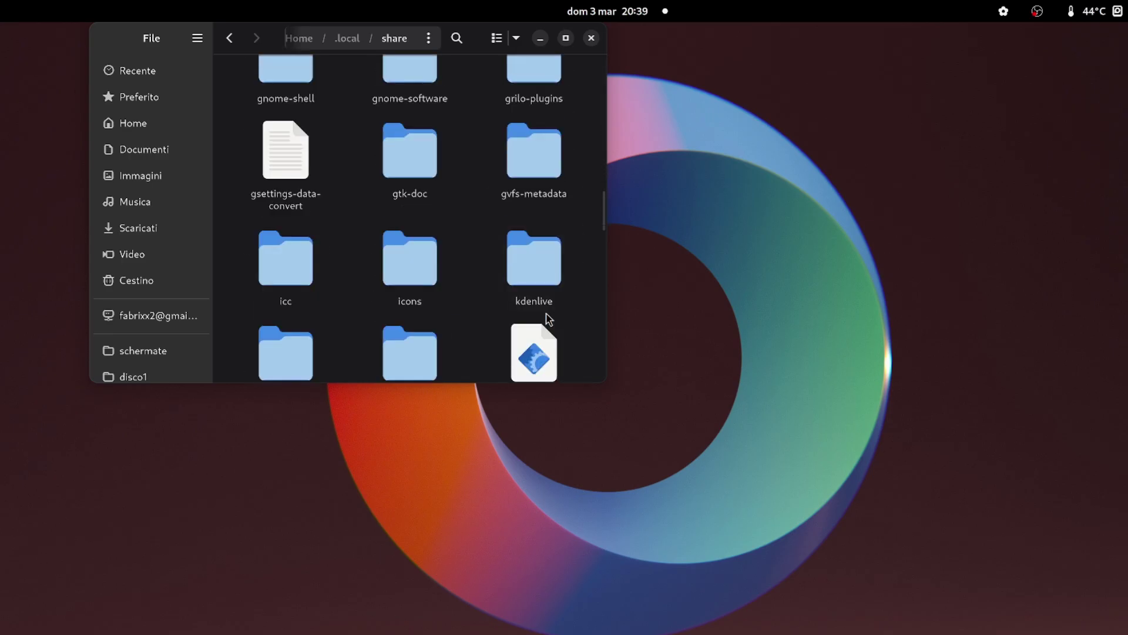
Continue into gnome-shell/extensions and enter the appindicatorsupport extension folder
{"action": "left_click", "coordinate": [303, 67]}
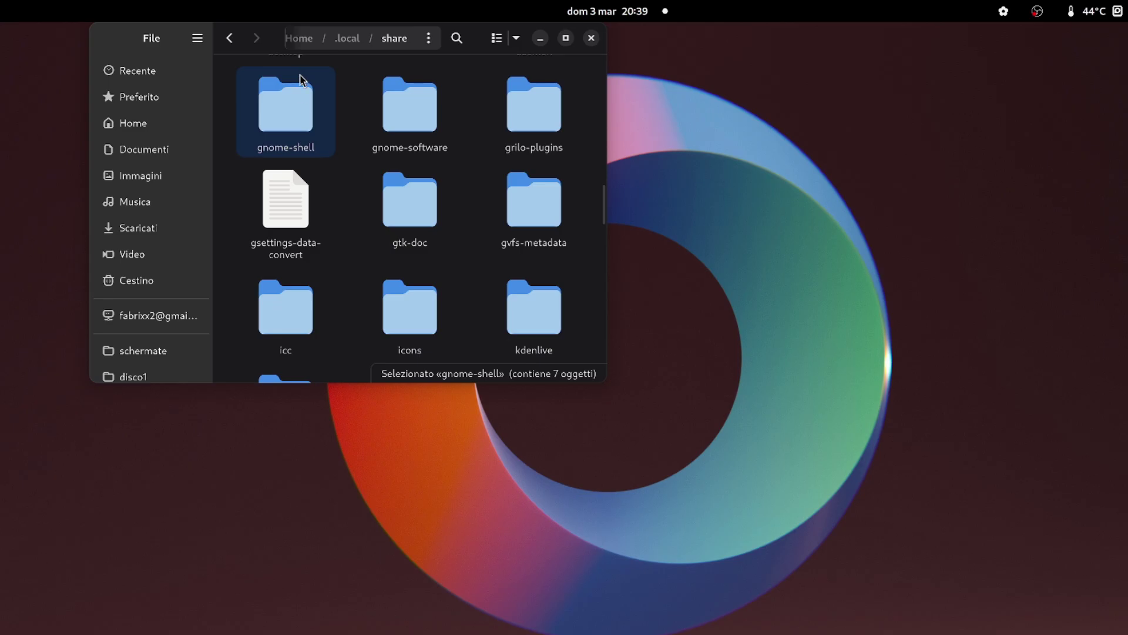
{"action": "double_click", "coordinate": [302, 83]}
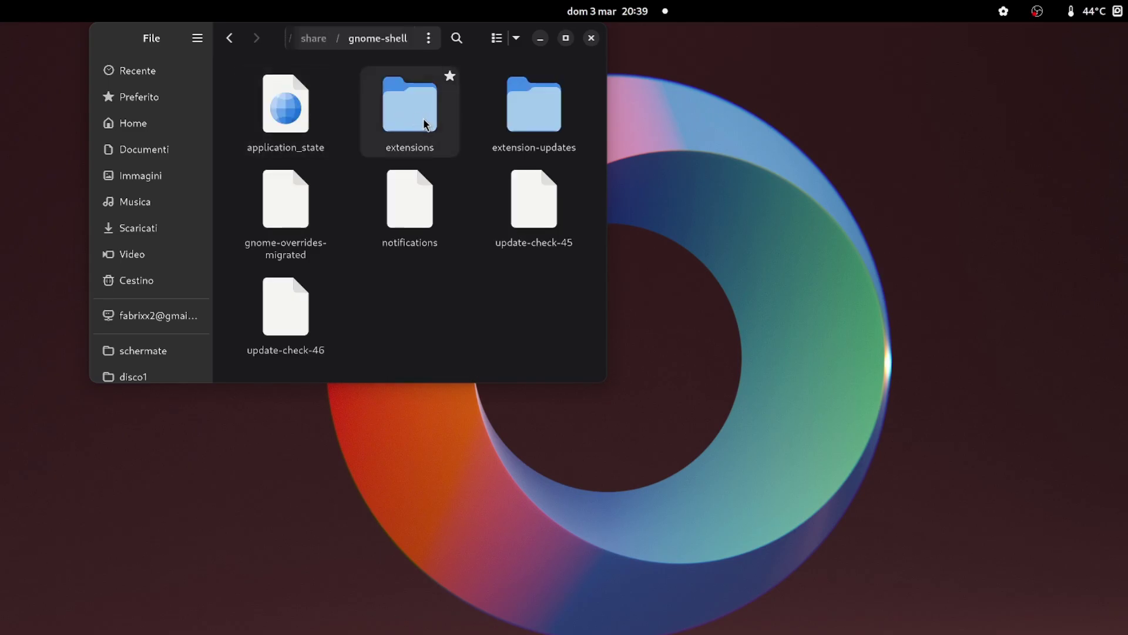
{"action": "double_click", "coordinate": [427, 120]}
{"action": "scroll", "coordinate": [416, 275], "scroll_direction": "down", "scroll_amount": 1}
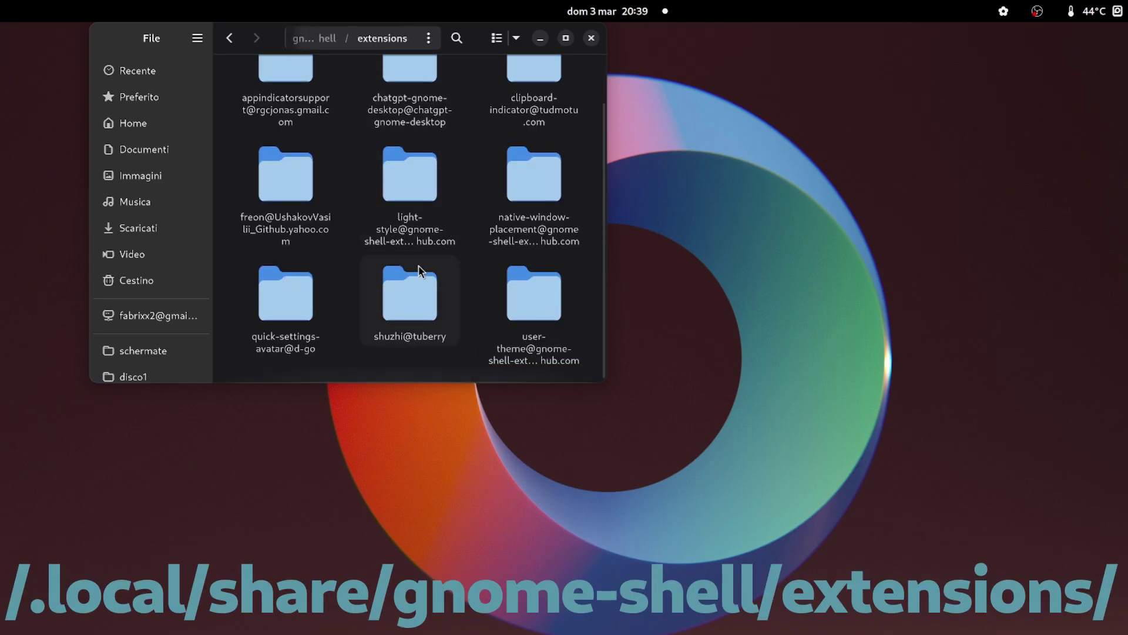
{"action": "scroll", "coordinate": [427, 256], "scroll_direction": "up", "scroll_amount": 1}
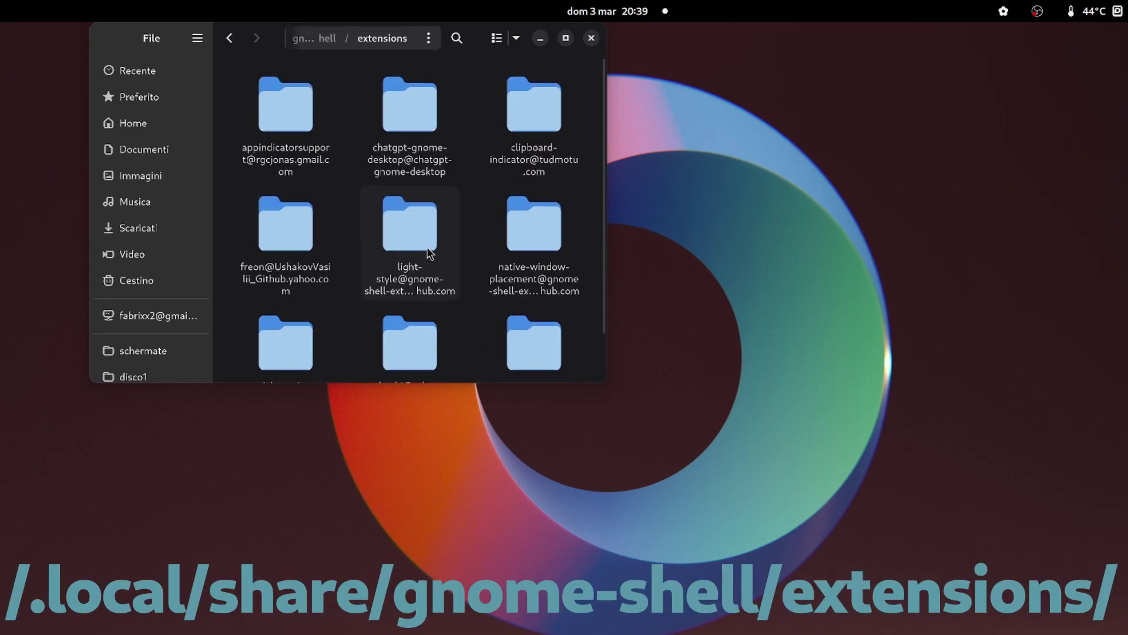
{"action": "double_click", "coordinate": [298, 111]}
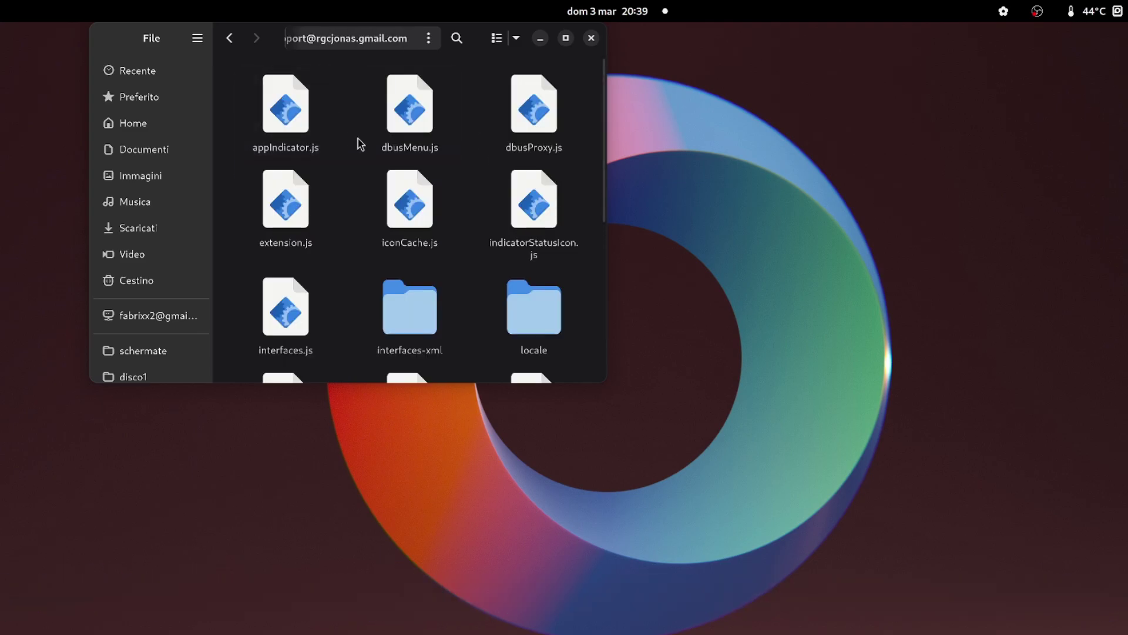
{"action": "scroll", "coordinate": [406, 209], "scroll_direction": "down", "scroll_amount": 2}
Edit metadata.json so shell-version reads 46 instead of 45, then go back to the extensions folder
{"action": "double_click", "coordinate": [297, 257]}
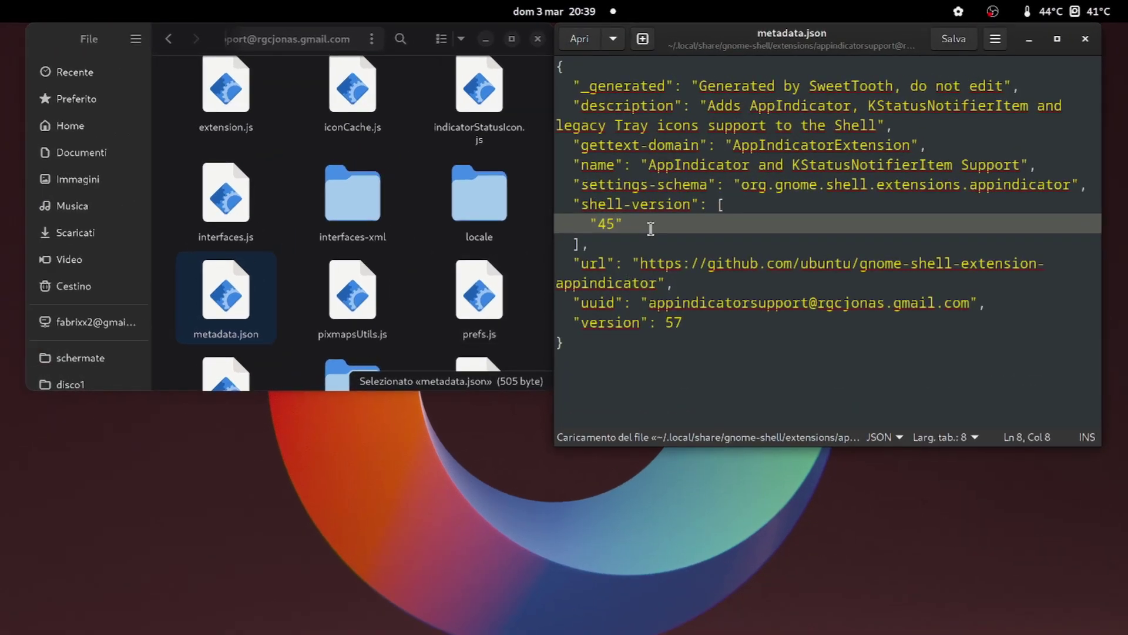
{"action": "key", "text": "BackSpace"}
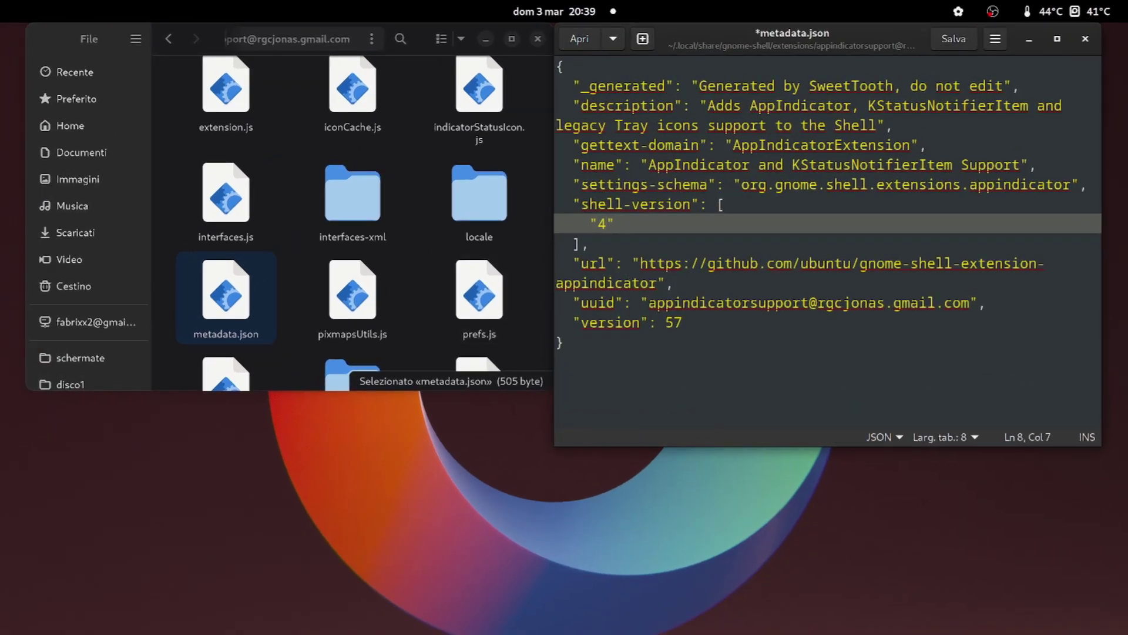
{"action": "type", "text": "6"}
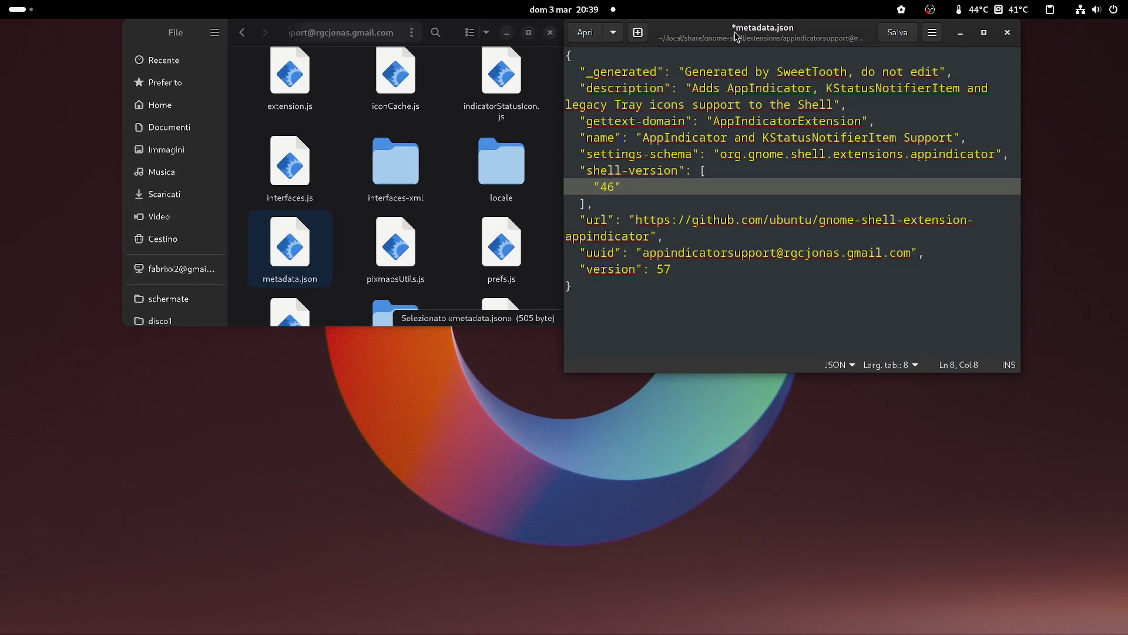
{"action": "left_click_drag", "start_coordinate": [735, 36], "coordinate": [583, 439]}
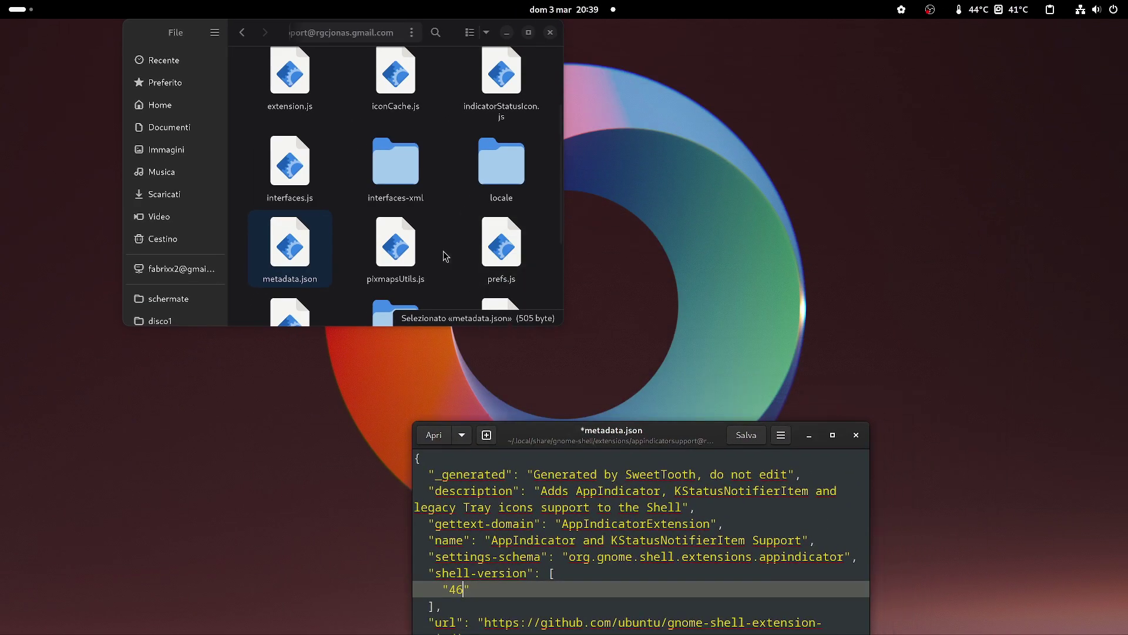
{"action": "scroll", "coordinate": [397, 221], "scroll_direction": "down", "scroll_amount": 1}
{"action": "left_click", "coordinate": [242, 32]}
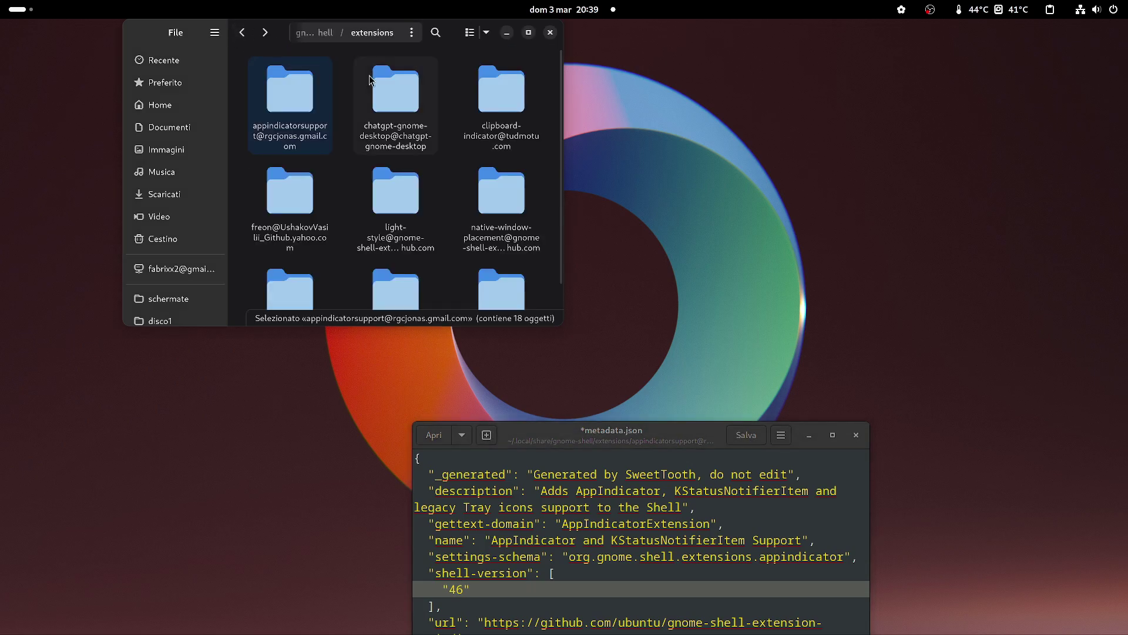
{"action": "scroll", "coordinate": [473, 220], "scroll_direction": "down", "scroll_amount": 1}
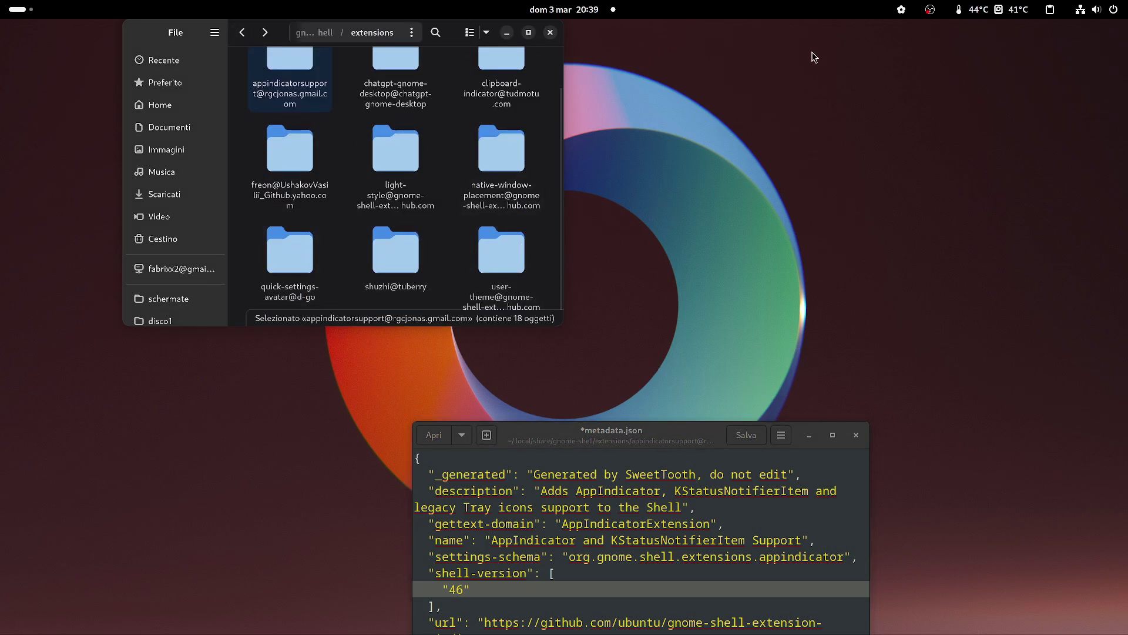
Minimize Files and the metadata.json editor window, leaving the empty desktop
{"action": "left_click", "coordinate": [507, 33]}
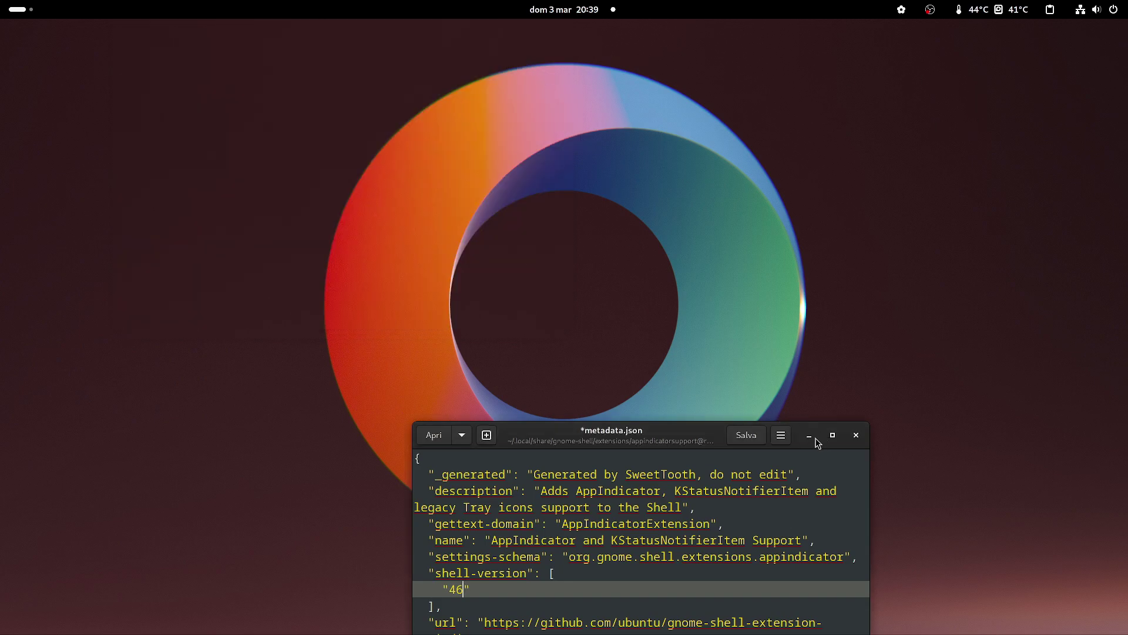
{"action": "left_click_drag", "start_coordinate": [802, 421], "coordinate": [780, 252]}
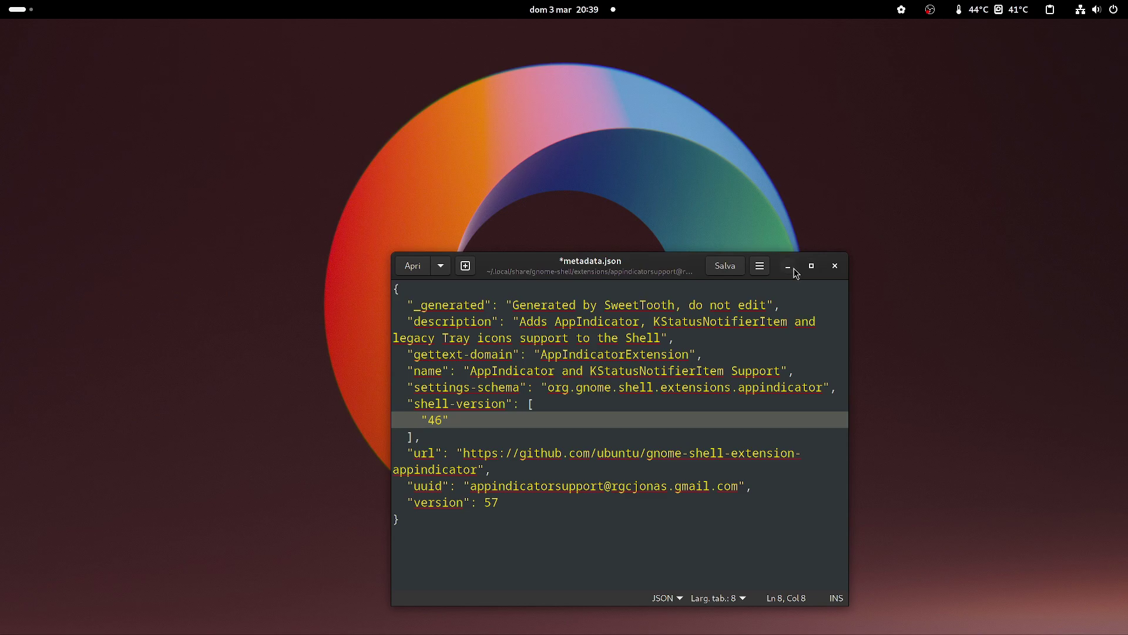
{"action": "left_click", "coordinate": [790, 267]}
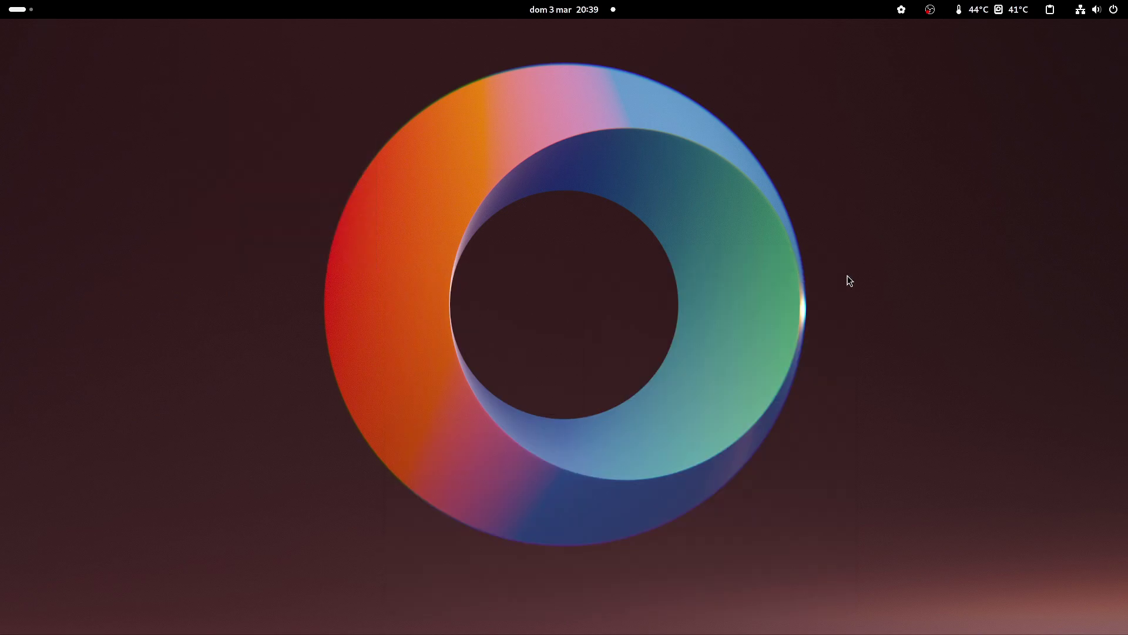